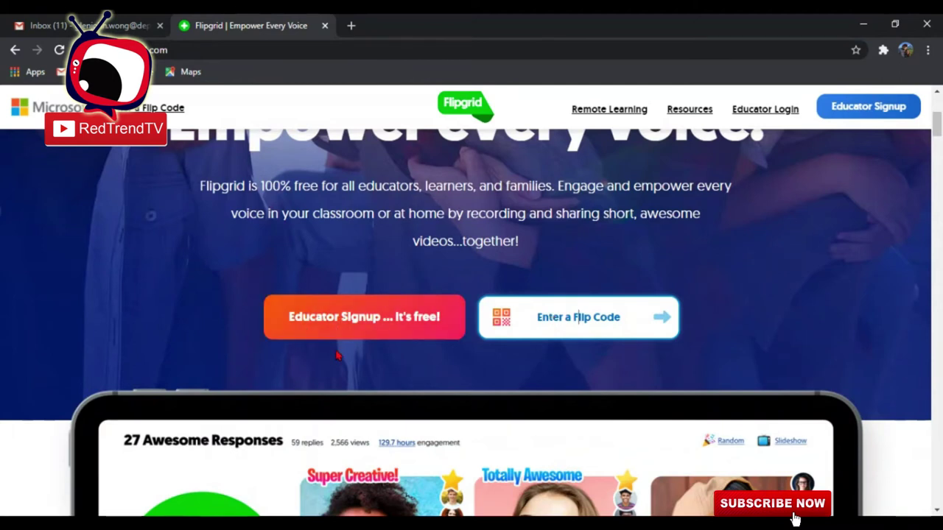
Step: Return to the top of the Flipgrid homepage to show 'Empower every voice' and the Flip Code button
scroll(210, 321, up, 2)
scroll(210, 321, up, 2)
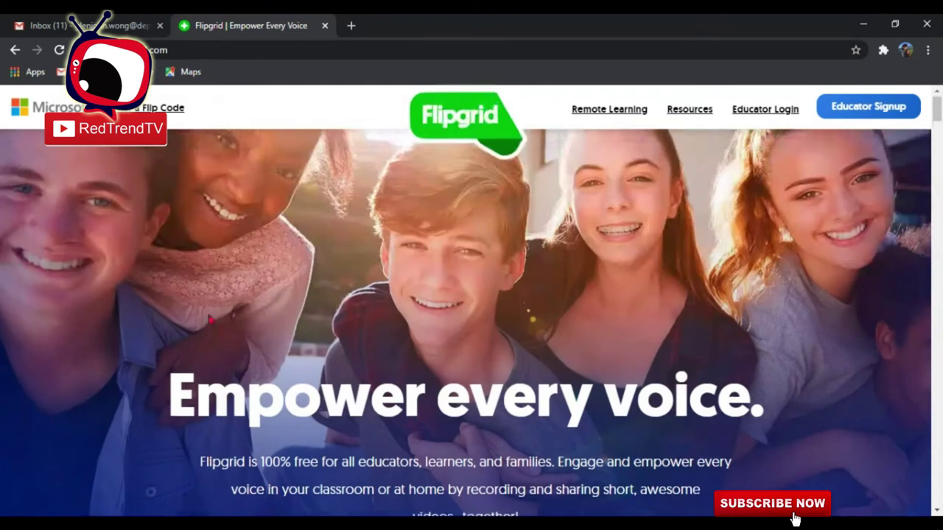
scroll(221, 324, down, 3)
scroll(364, 386, up, 1)
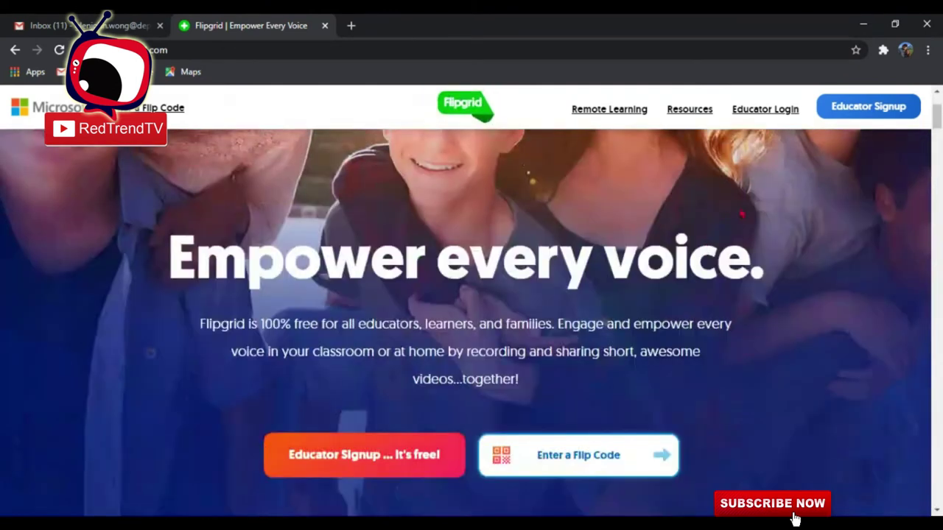
Step: Log in as an educator and browse the My Grids list showing the 2 existing grids
click(770, 114)
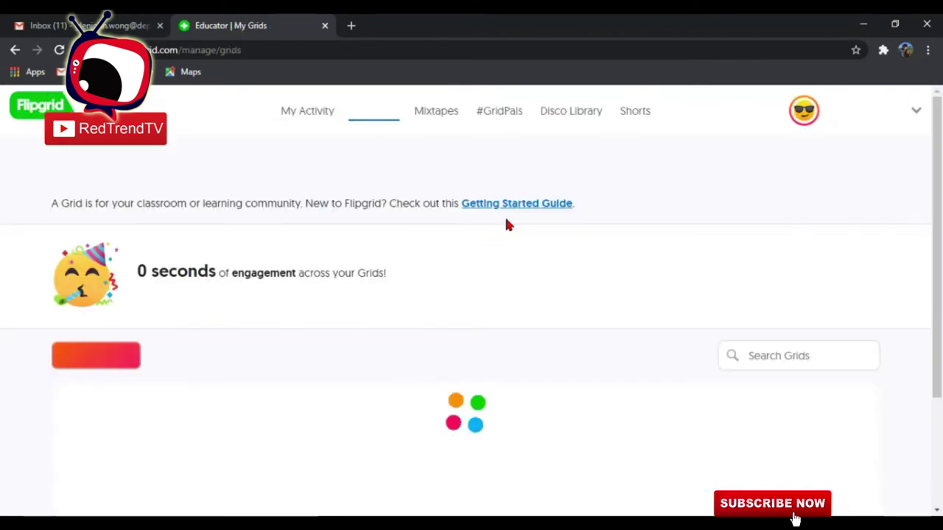
scroll(614, 288, down, 3)
scroll(618, 286, up, 3)
scroll(618, 286, down, 3)
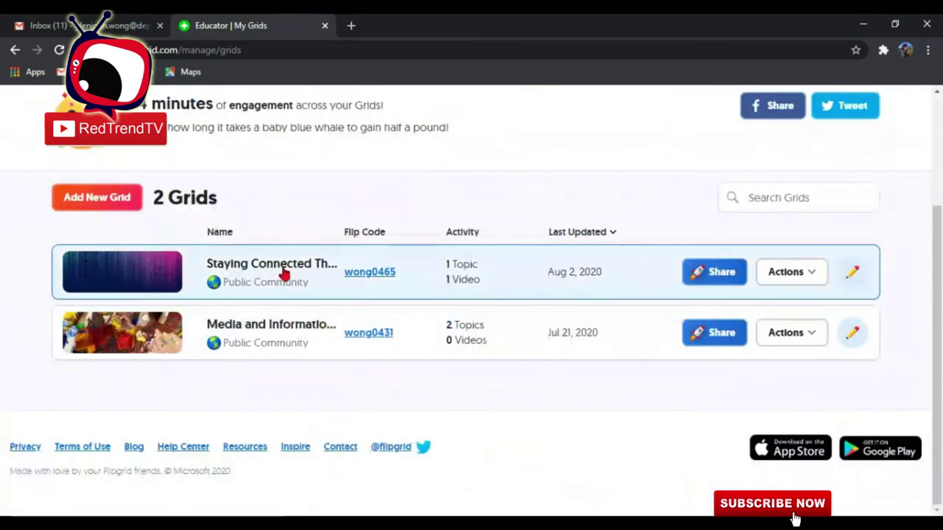
scroll(282, 341, up, 2)
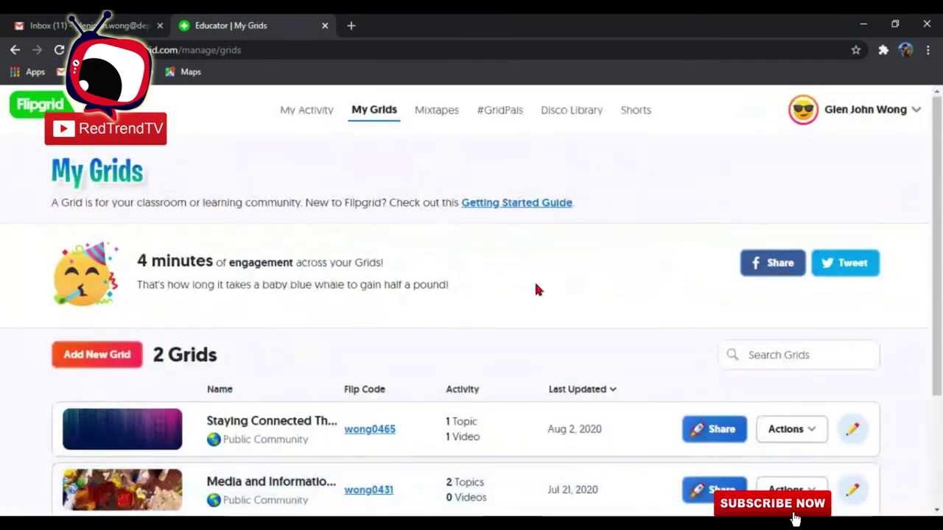
scroll(534, 288, down, 2)
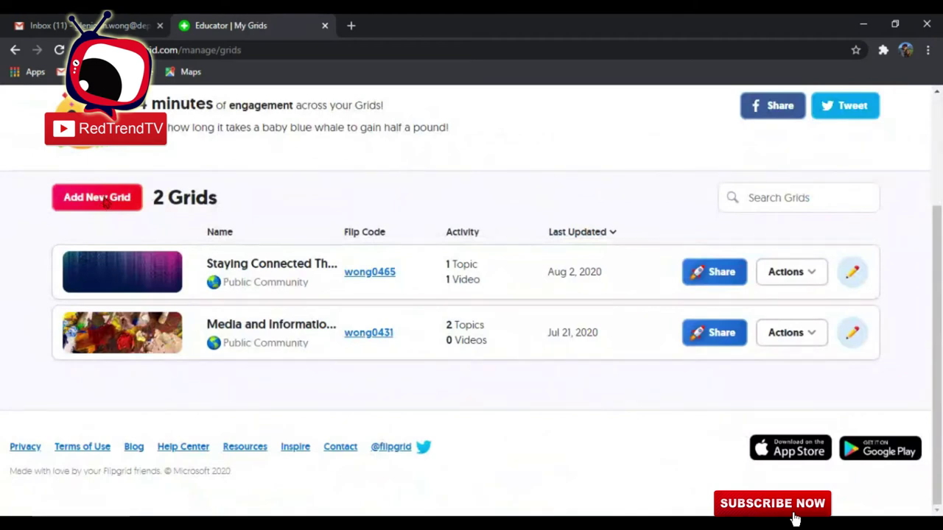
Step: Start a new grid from the My Grids dashboard
click(105, 202)
scroll(520, 225, down, 3)
scroll(522, 233, up, 1)
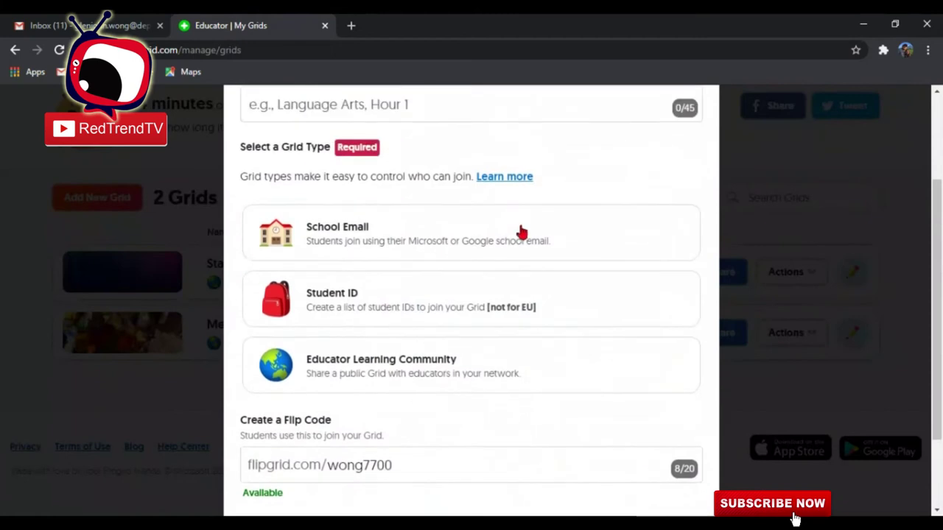
scroll(522, 233, up, 1)
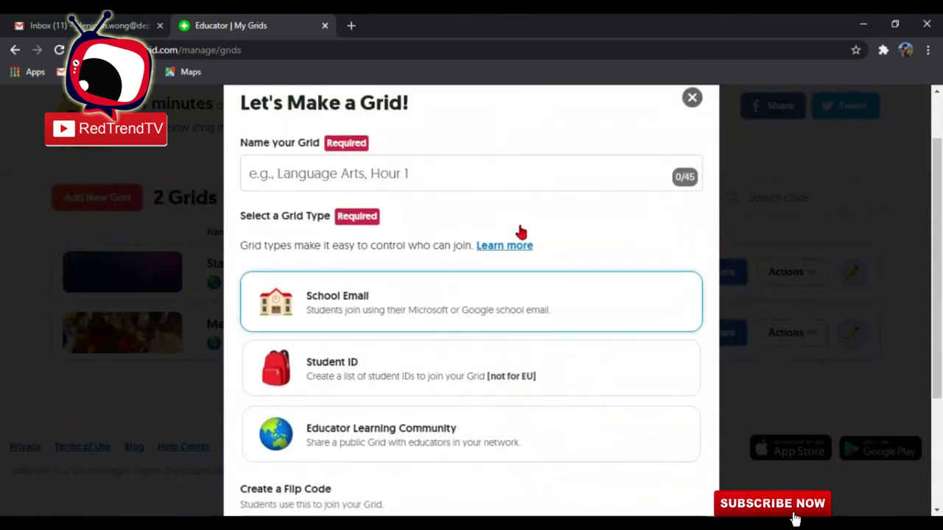
Step: Name the new grid 'Araling Panlipunan', fixing typos, and scroll down to the grid-type choices
click(419, 179)
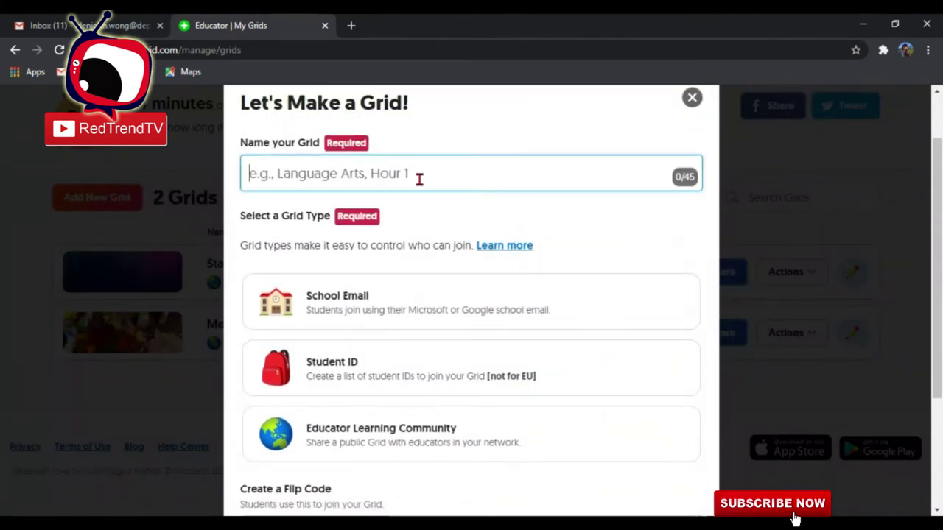
text(Eng)
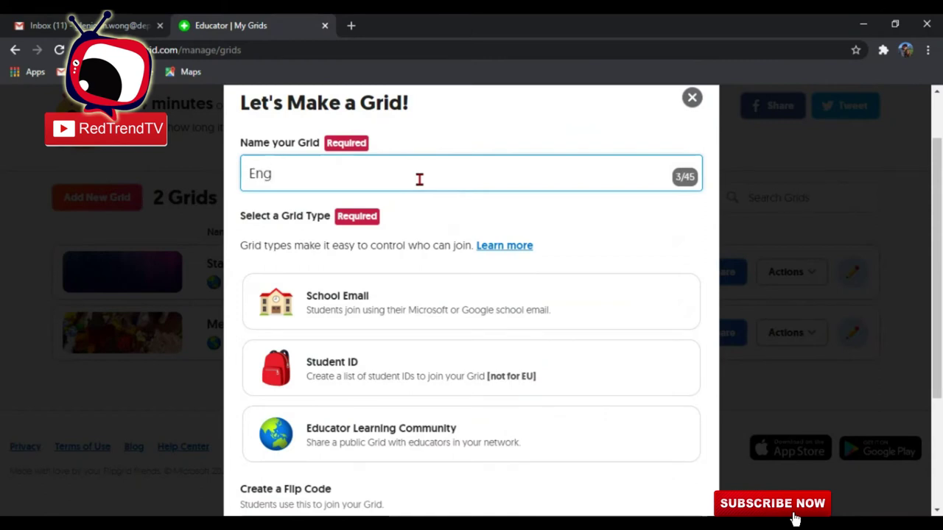
text(lish)
key(BackSpace)
key(BackSpace)
key(BackSpace)
key(BackSpace)
key(BackSpace)
key(BackSpace)
key(BackSpace)
text(Atra)
key(BackSpace)
key(BackSpace)
key(BackSpace)
text(raling Panlipunan)
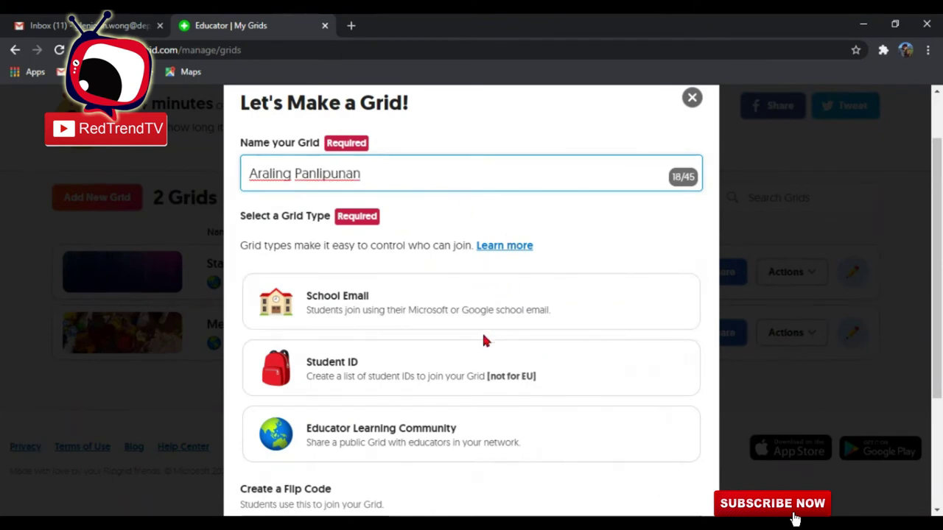
scroll(484, 340, down, 1)
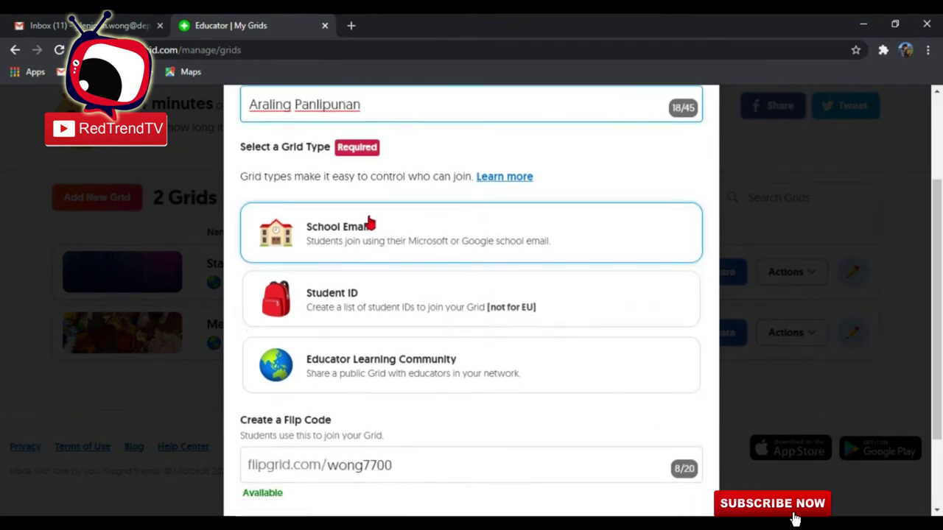
scroll(435, 282, down, 1)
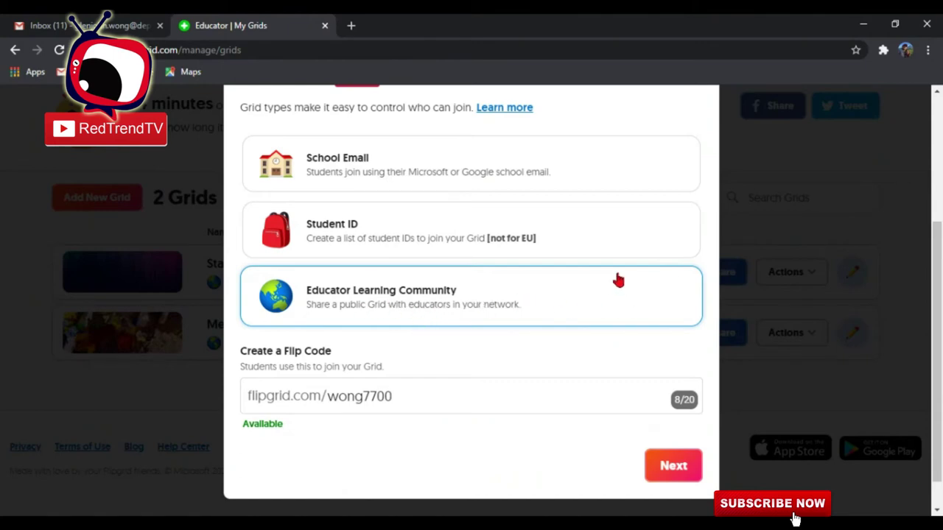
Step: Choose Educator Learning Community as the grid type and create it without a password
click(456, 296)
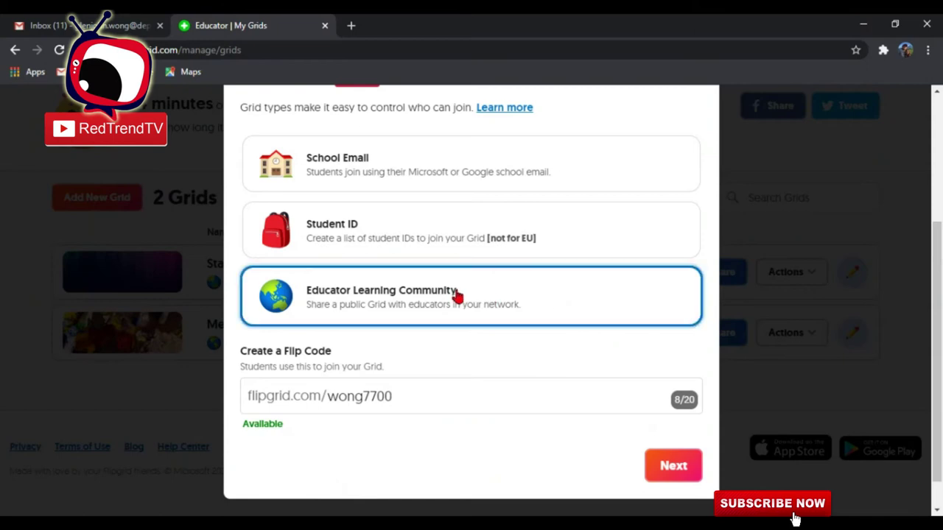
click(674, 468)
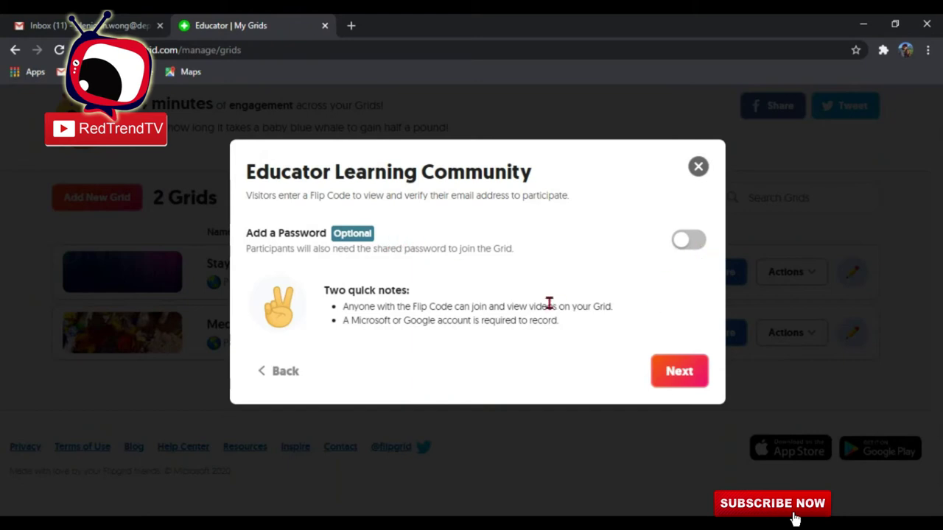
click(669, 374)
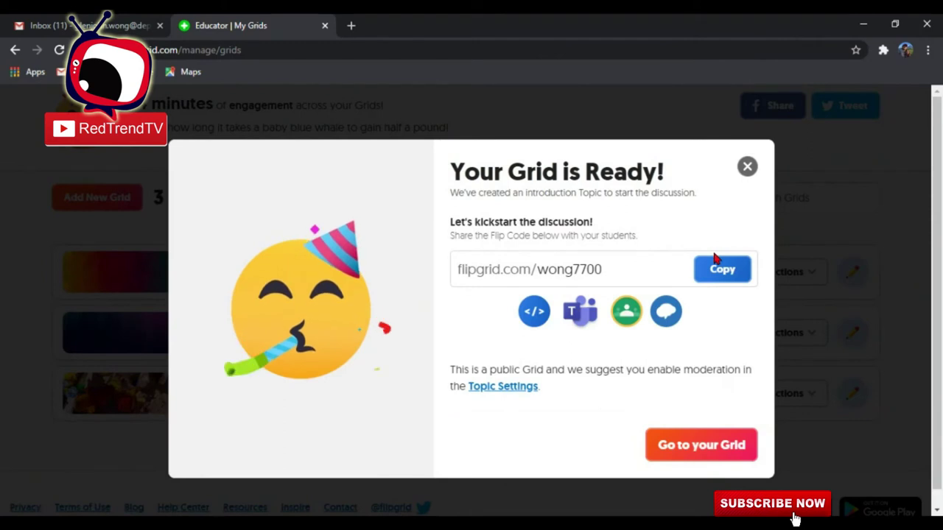
Step: Select and copy the new grid's Flip Code
click(592, 271)
double_click(593, 271)
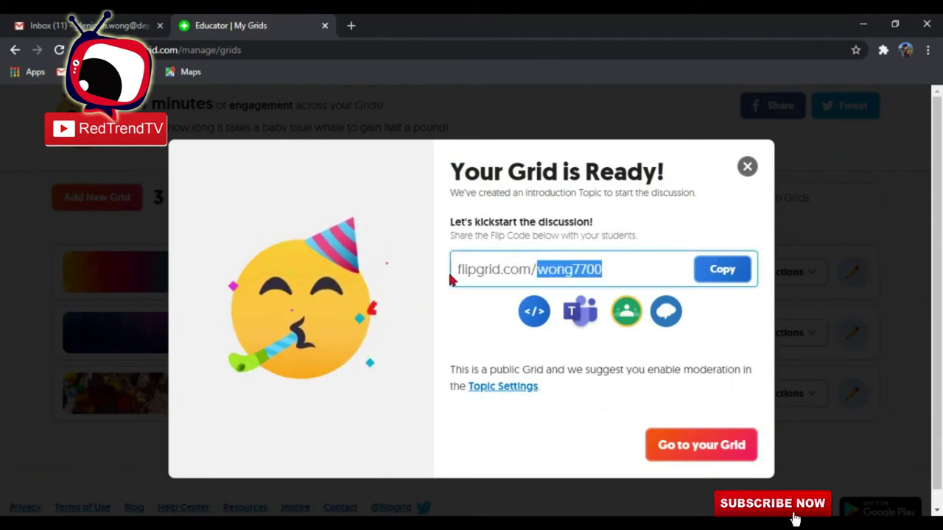
click(610, 270)
drag(610, 270, 536, 271)
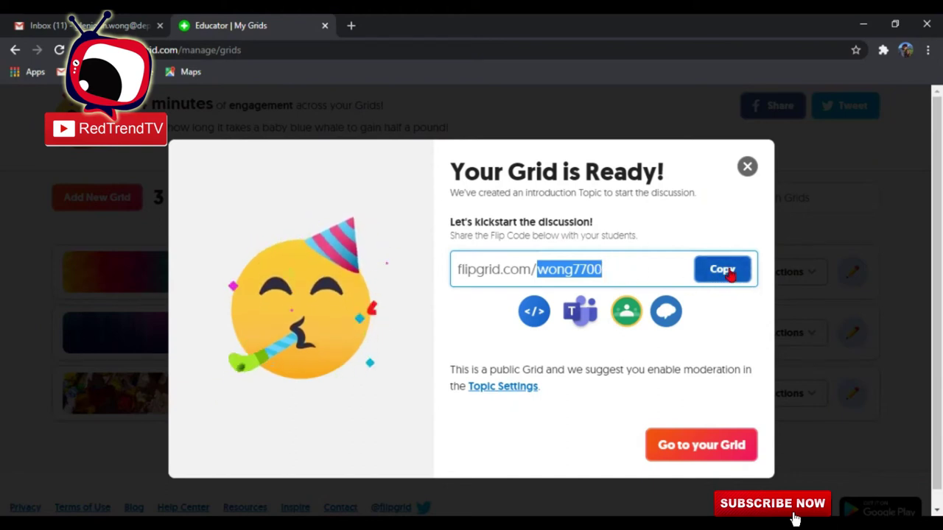
click(615, 271)
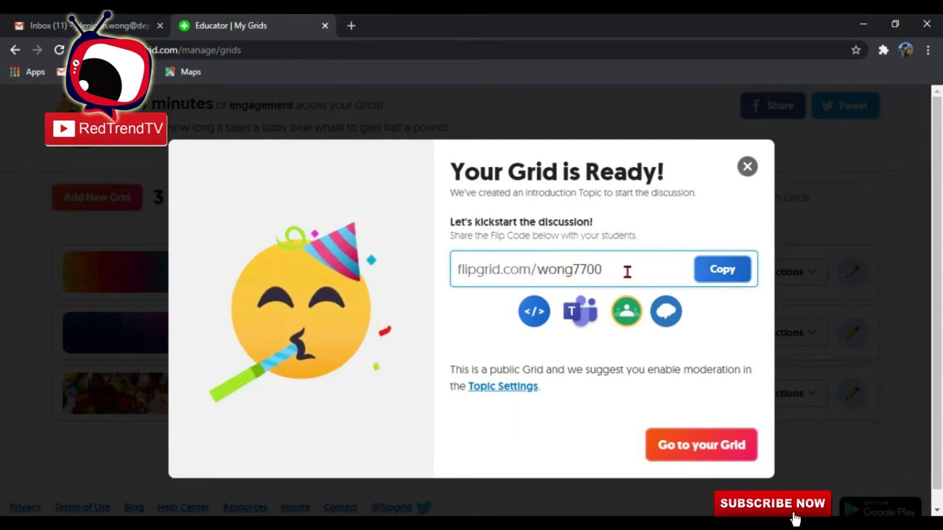
Step: Dismiss the 'Your Grid is Ready!' message and return to the grids list
click(747, 168)
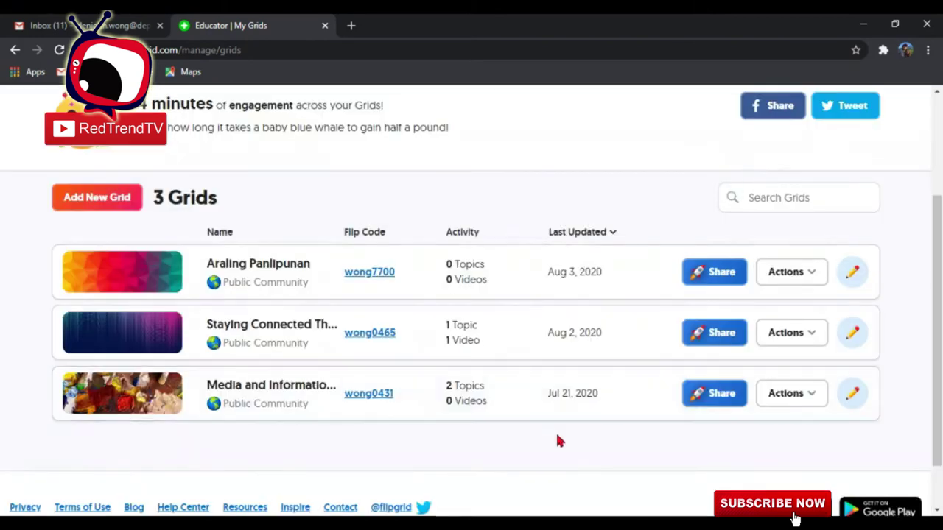
scroll(558, 442, down, 1)
scroll(558, 442, up, 1)
scroll(558, 442, up, 2)
scroll(558, 442, down, 2)
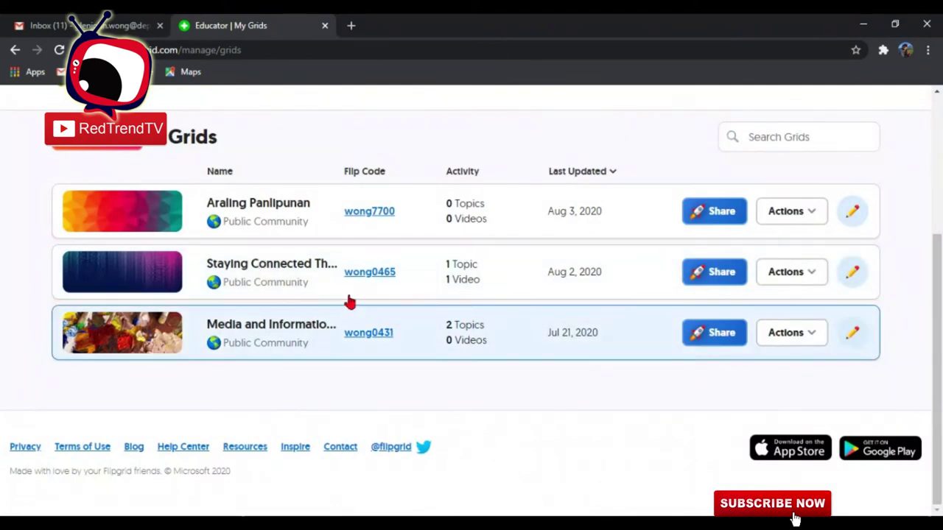
Step: Open the 'Staying Connected Through Remote Learning' grid and scroll to its Topics list
click(274, 271)
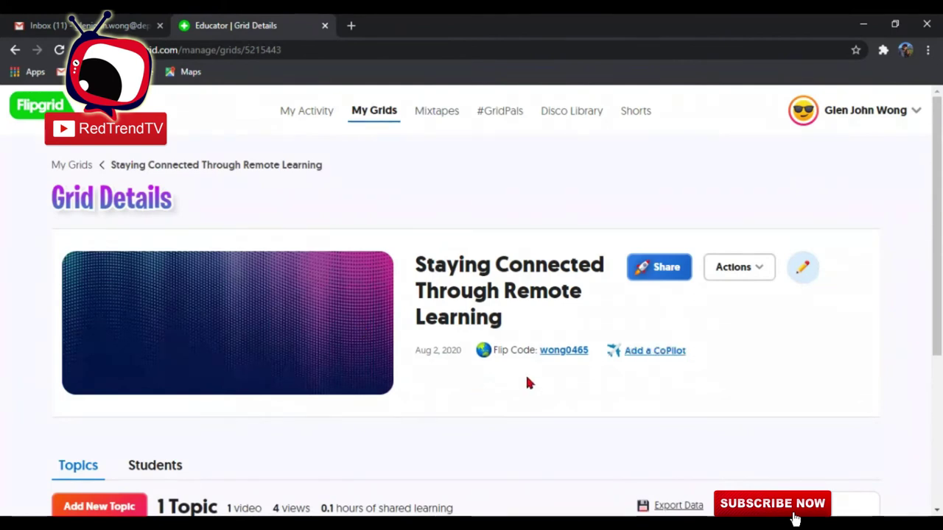
scroll(527, 383, down, 4)
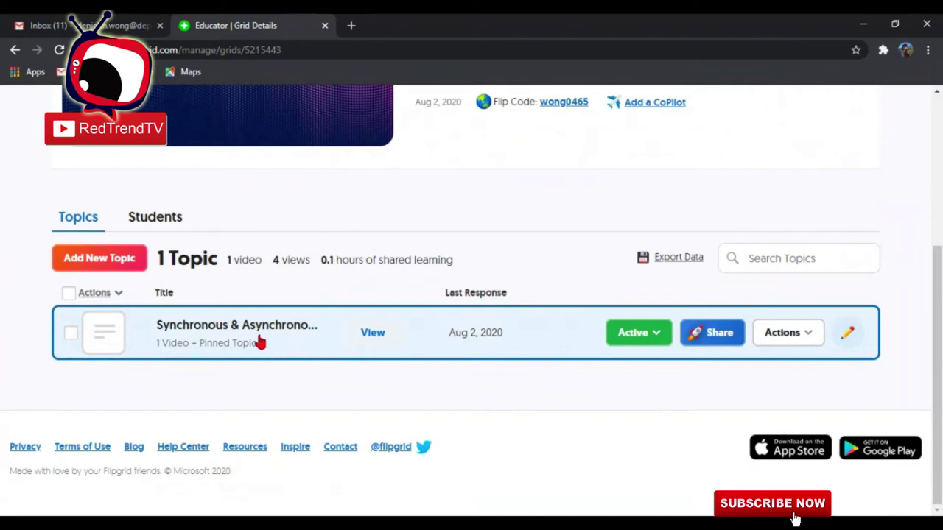
scroll(259, 339, up, 4)
scroll(259, 341, down, 2)
scroll(259, 341, down, 2)
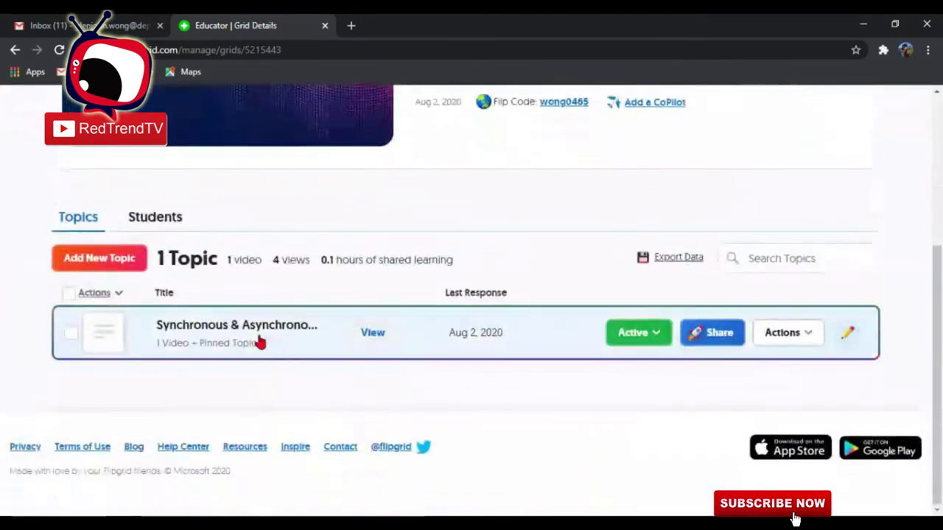
Step: Open the 'Synchronous & Asynchronous Learning' topic details and scroll through its questions
click(253, 340)
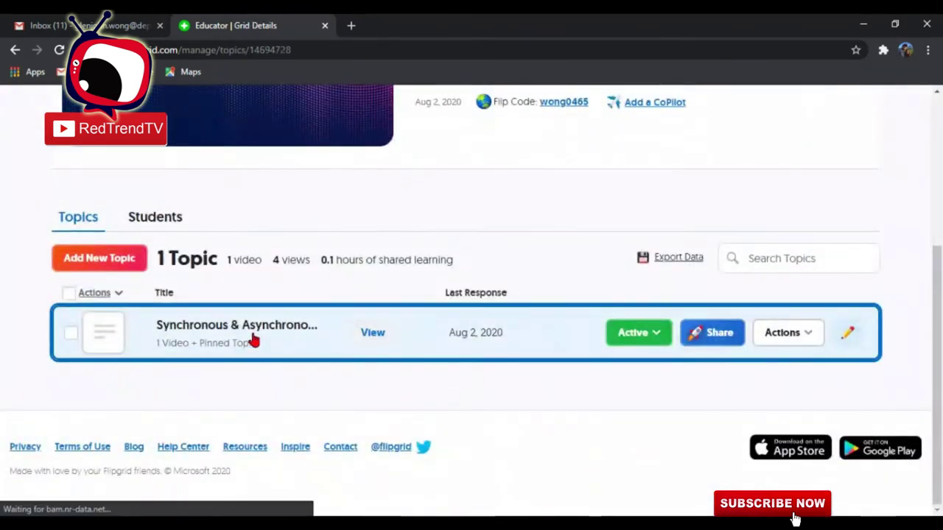
scroll(473, 372, down, 3)
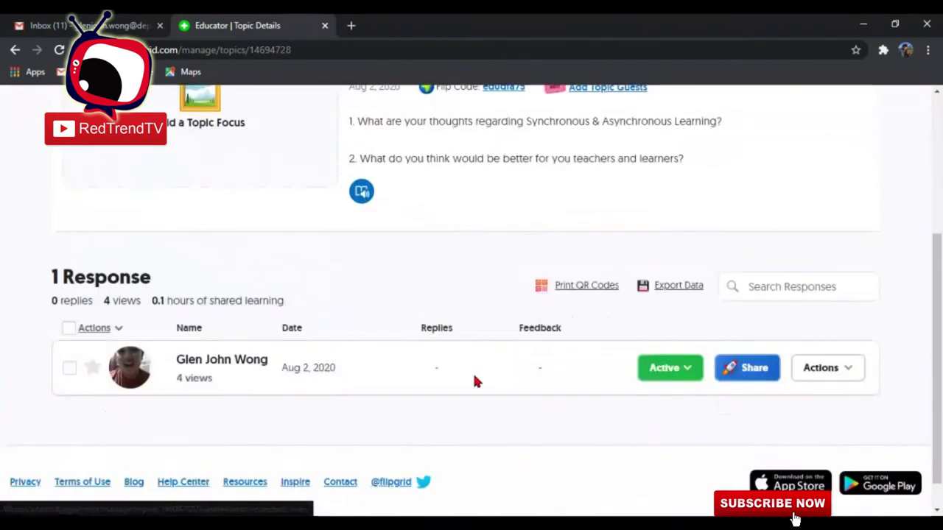
scroll(471, 366, up, 4)
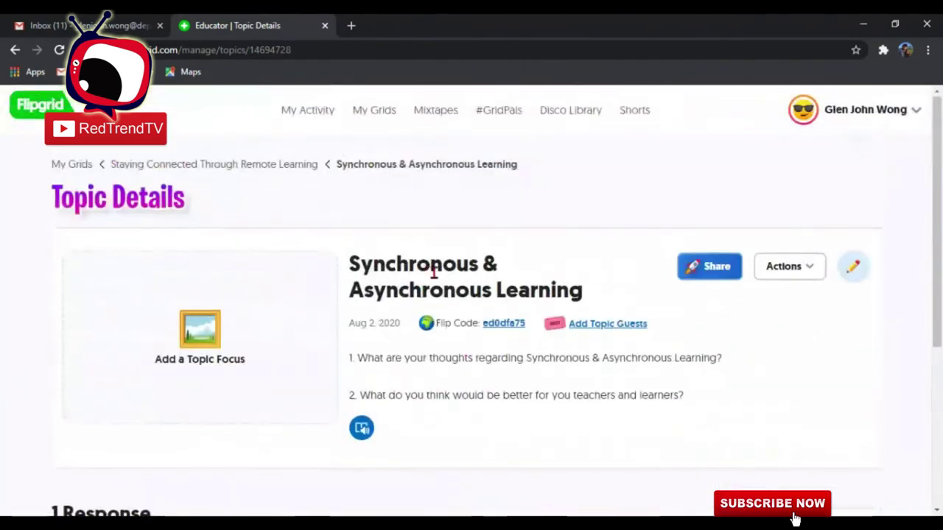
scroll(534, 425, down, 2)
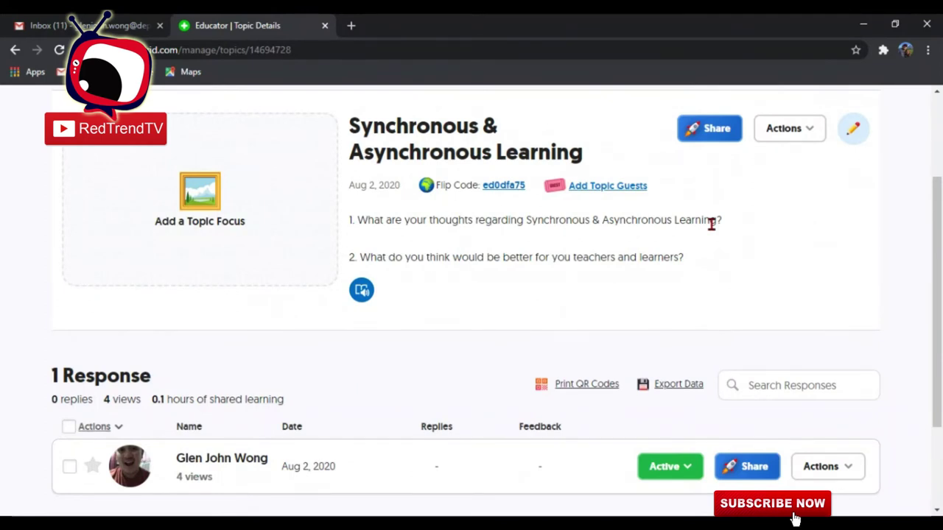
scroll(481, 320, down, 3)
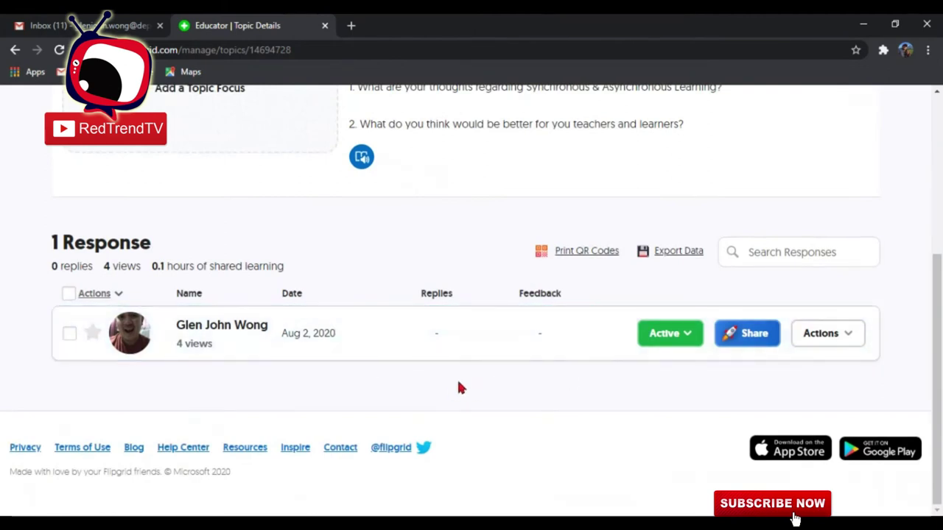
scroll(427, 358, up, 4)
scroll(483, 280, down, 2)
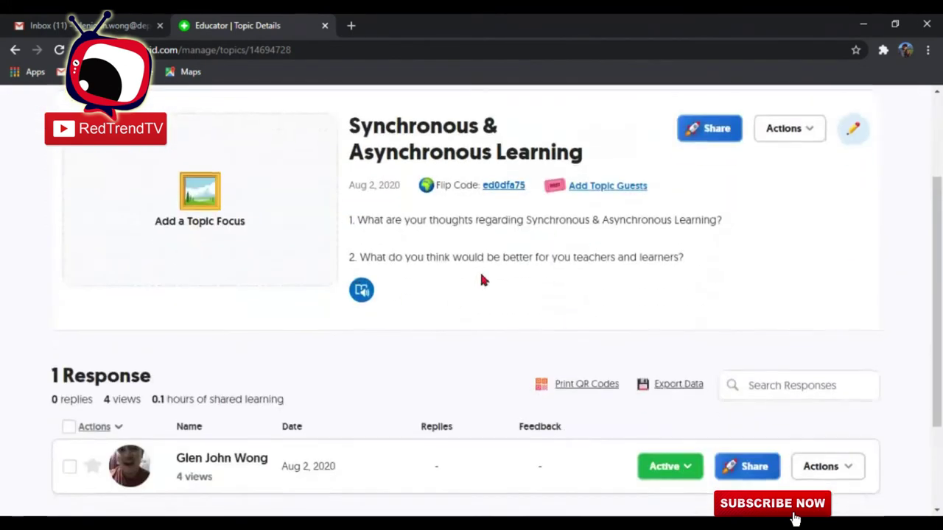
scroll(483, 280, up, 1)
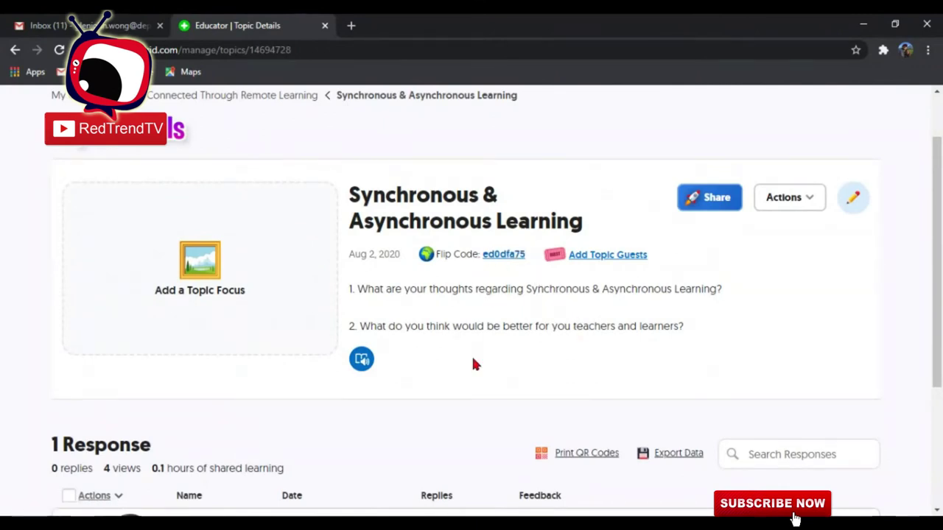
Step: Zoom the page in three levels to read the Flip Code, then back out to 125%
key(ctrl+plus)
key(ctrl+plus)
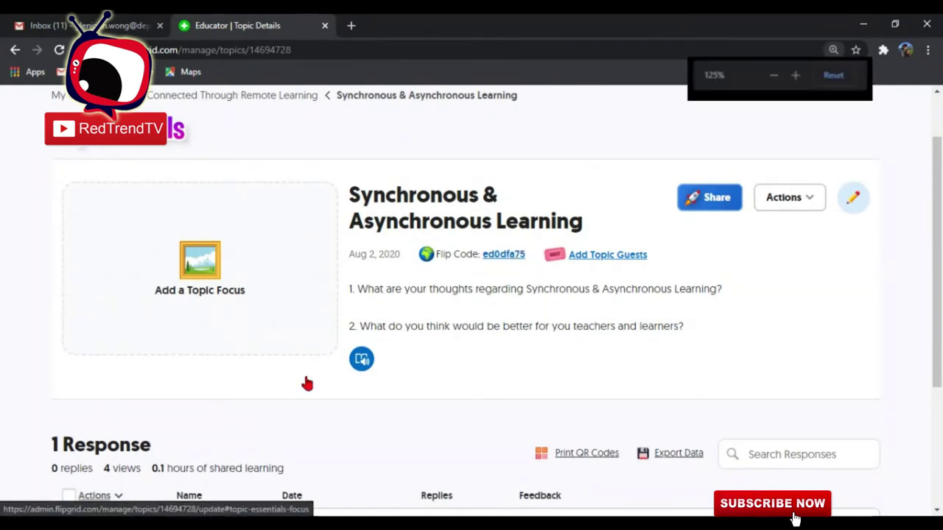
key(ctrl+plus)
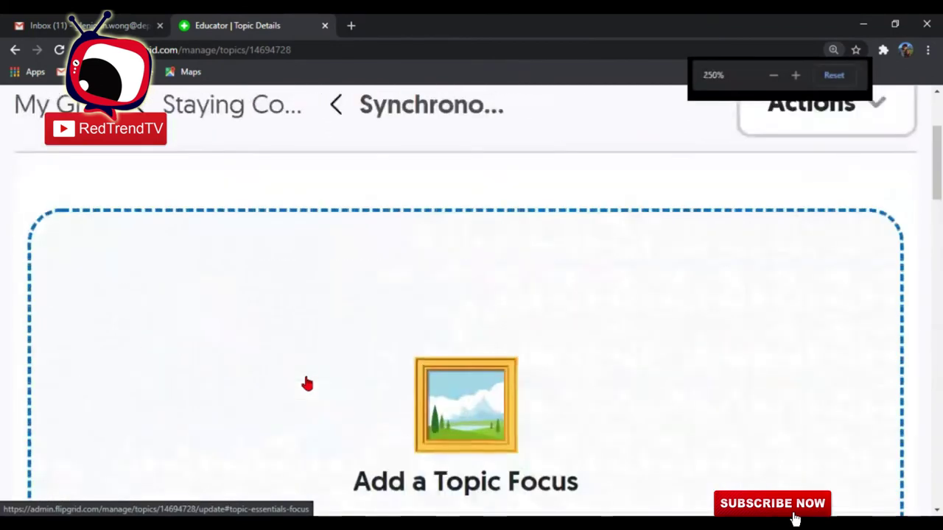
key(ctrl+plus)
key(ctrl+plus)
scroll(663, 364, down, 1)
scroll(630, 365, up, 1)
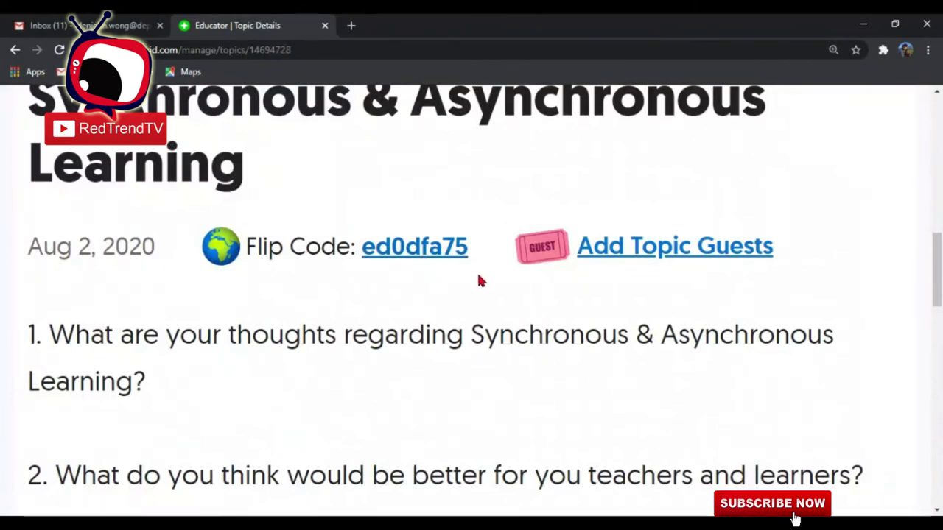
scroll(478, 283, up, 1)
key(ctrl+minus)
key(ctrl+minus)
key(ctrl+minus)
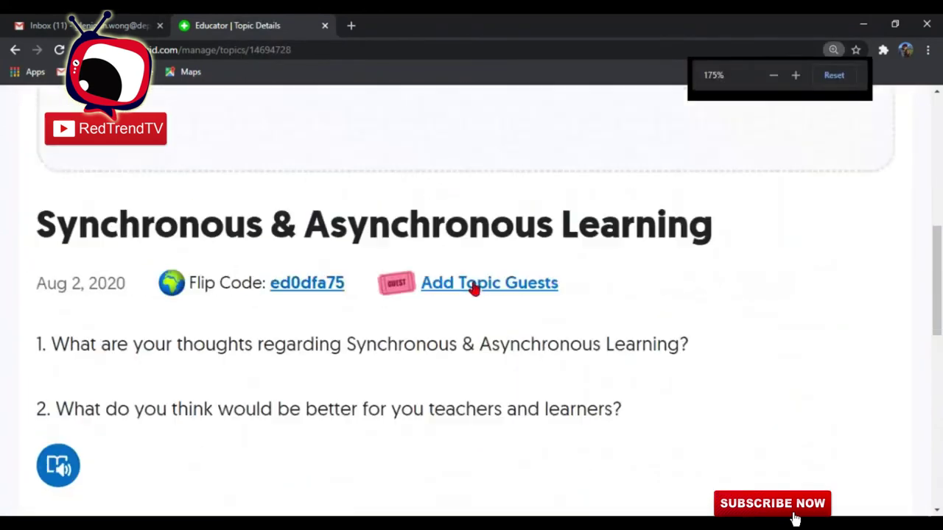
scroll(457, 221, up, 2)
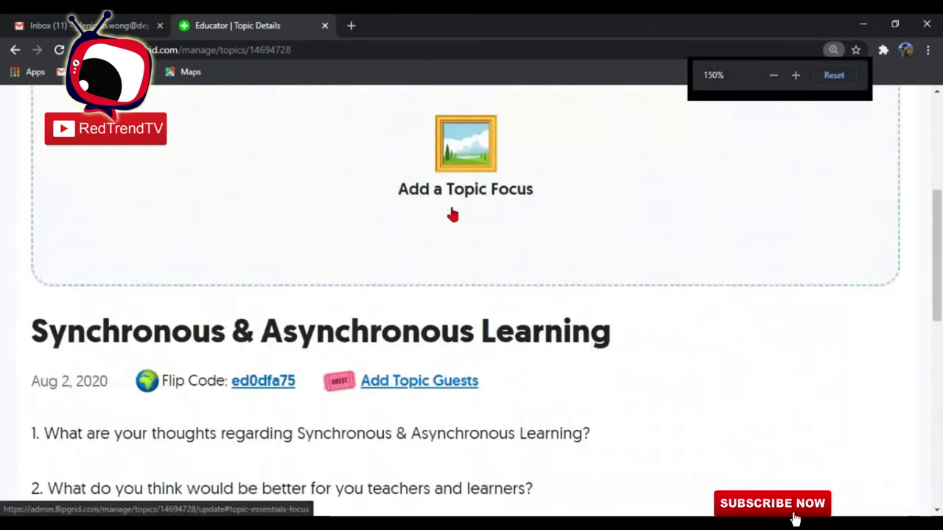
key(ctrl+minus)
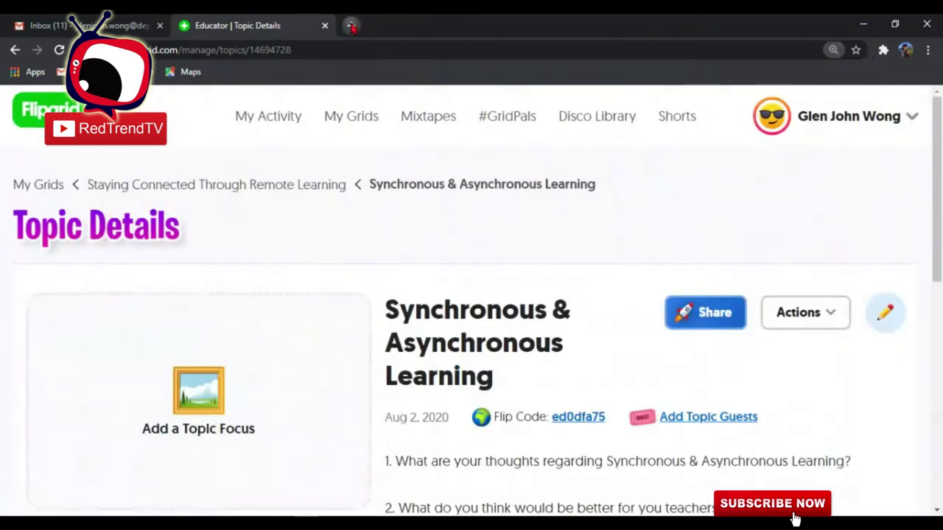
Step: Load the Flipgrid homepage in a new browser tab
click(351, 25)
click(363, 49)
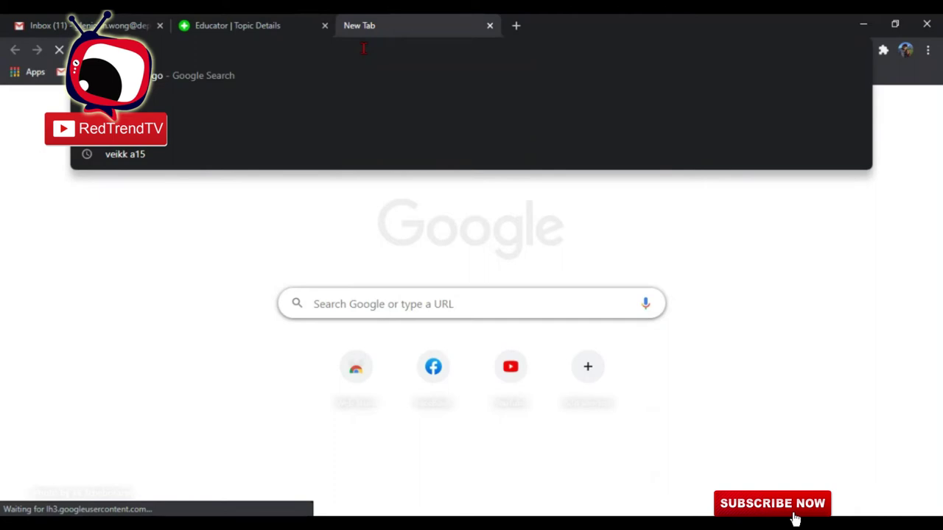
text(flipgrid.com)
key(Return)
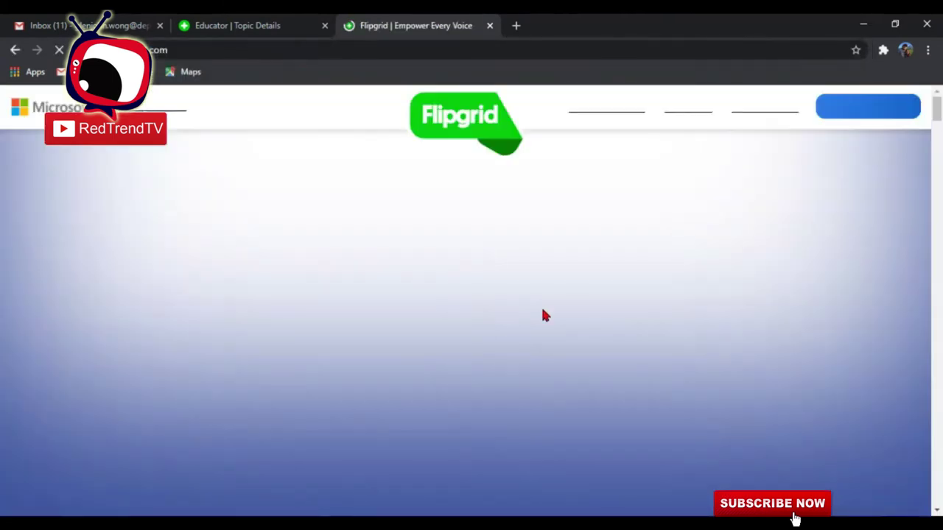
scroll(564, 251, down, 4)
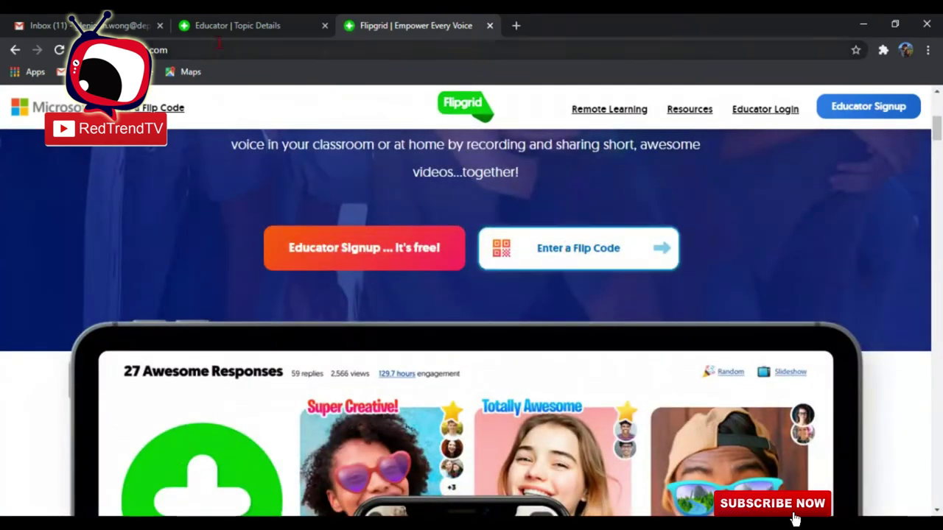
click(244, 28)
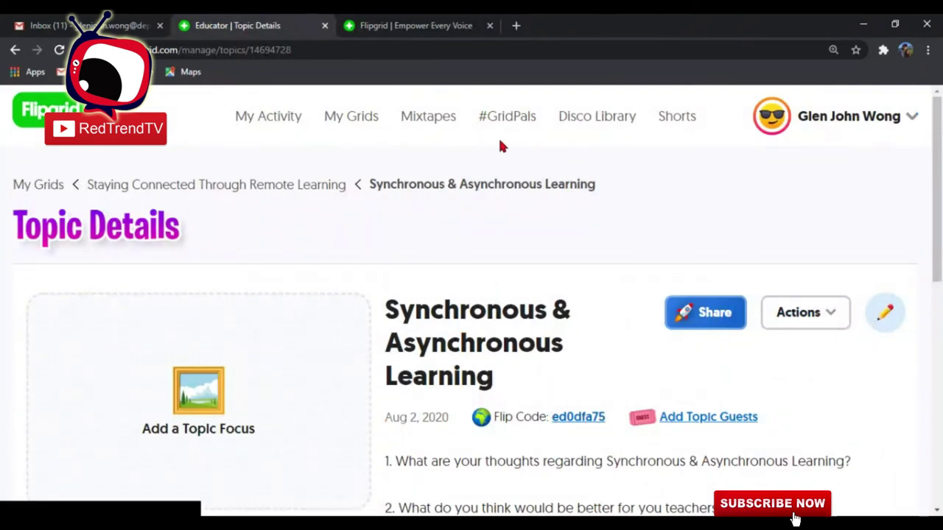
click(439, 26)
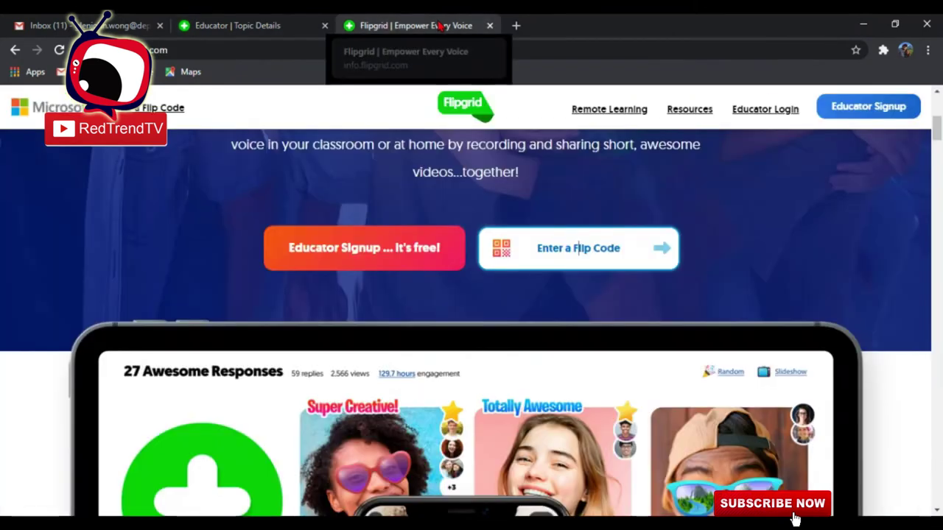
click(565, 252)
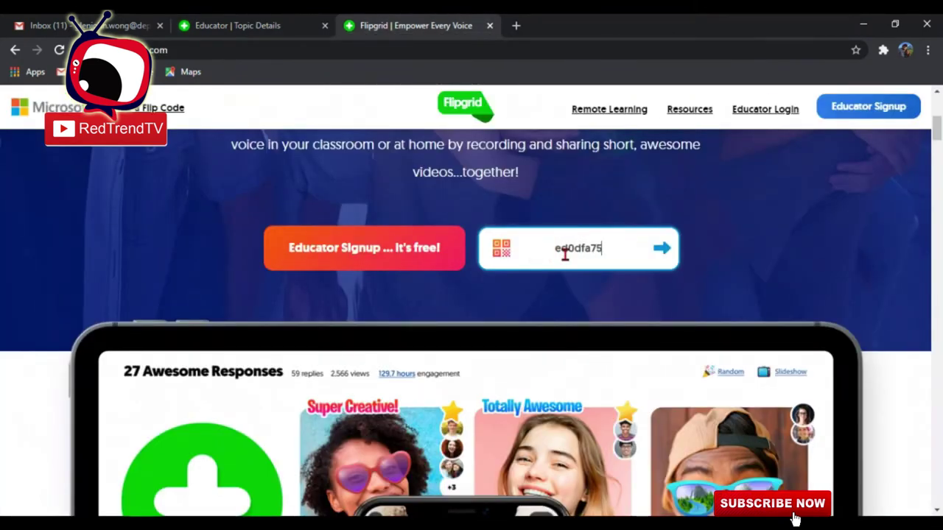
click(660, 249)
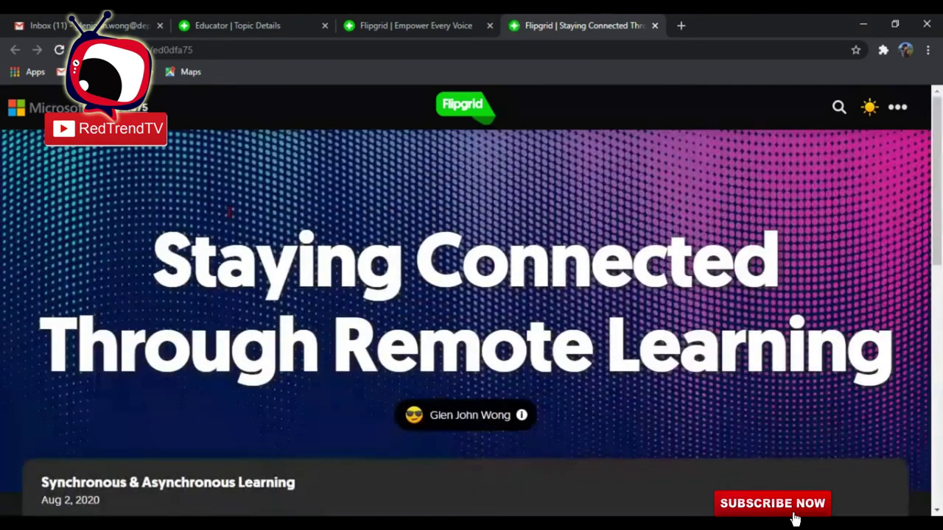
Step: Scroll to Responses and play the 'Synchronous Vs Asynchronous Learning' video
click(111, 49)
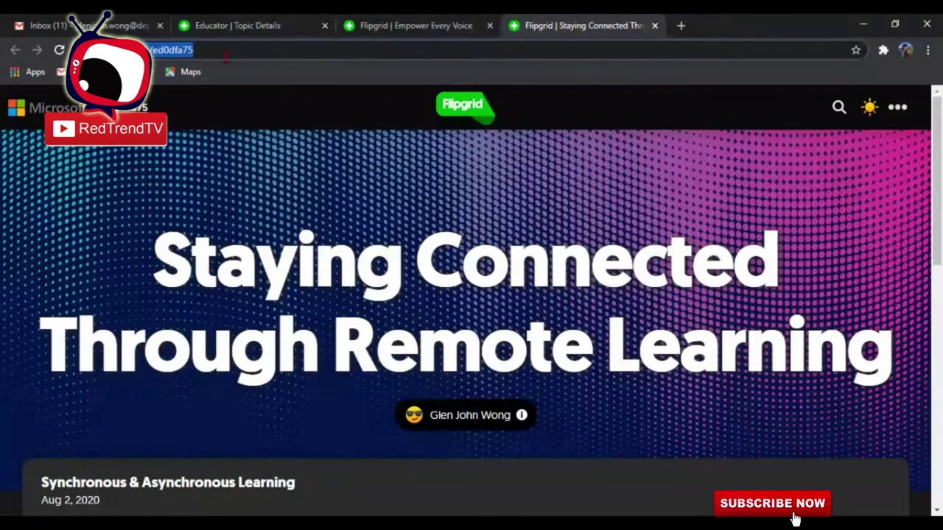
scroll(647, 396, down, 2)
scroll(646, 396, up, 2)
scroll(631, 352, down, 7)
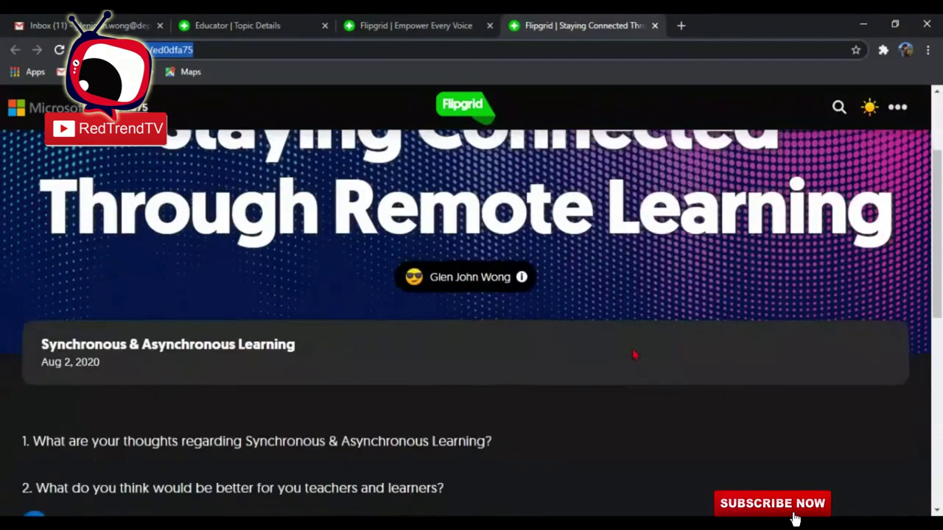
scroll(552, 374, down, 1)
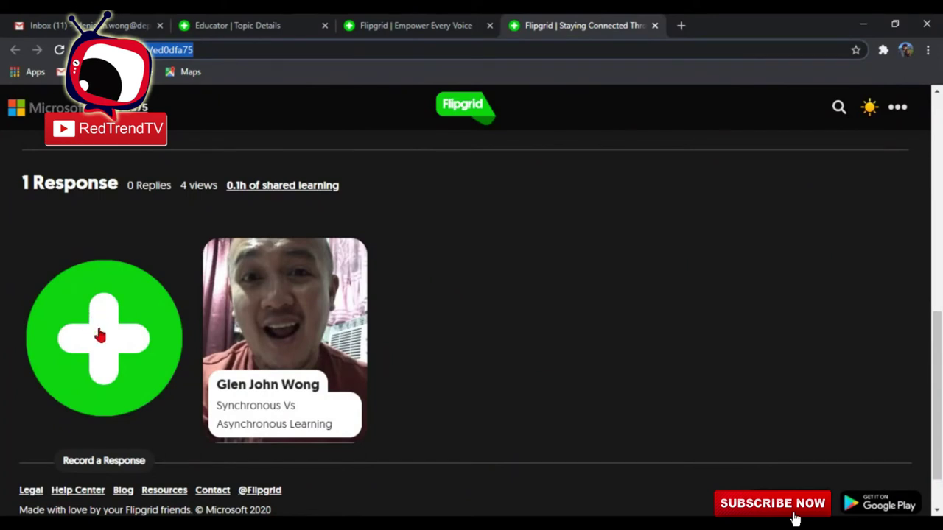
click(294, 323)
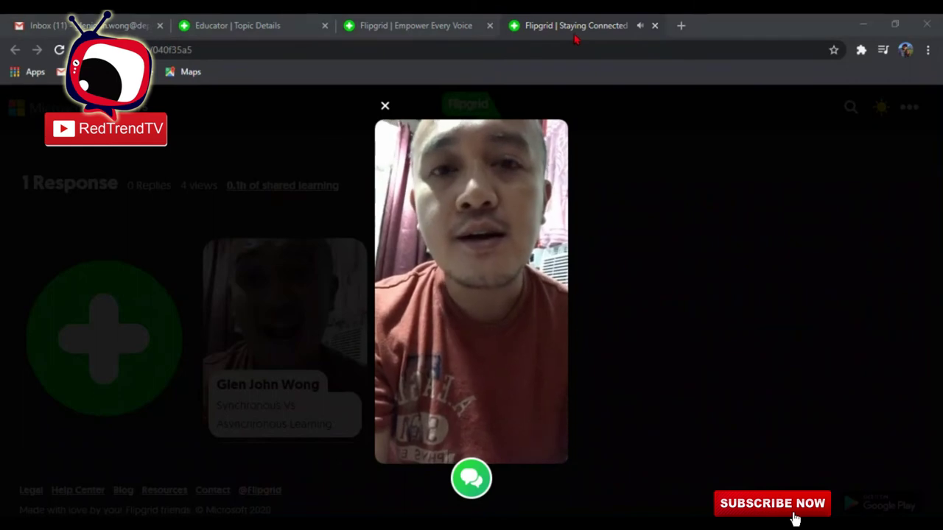
Step: Watch the video response to the end and close the player
mouse_move(388, 440)
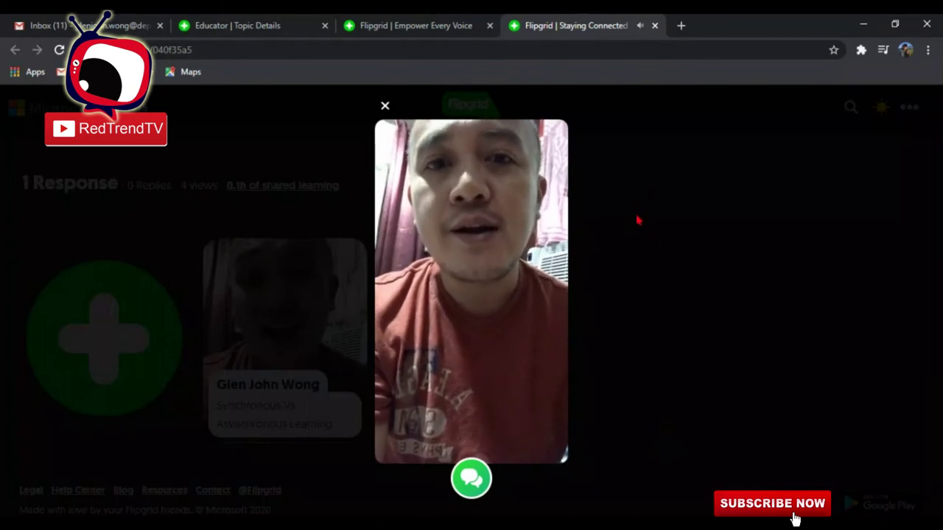
mouse_move(396, 134)
click(384, 105)
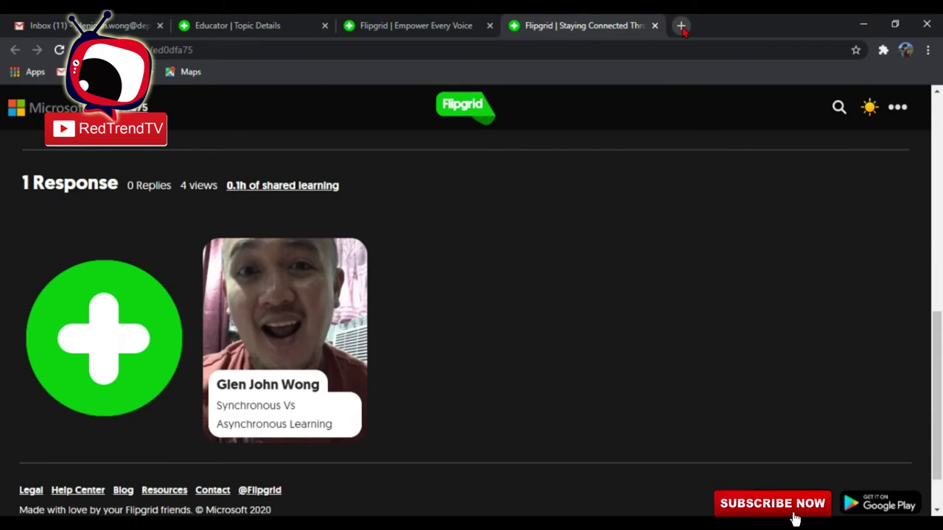
Step: Close the 'Empower Every Voice' and 'Topic Details' tabs
click(437, 27)
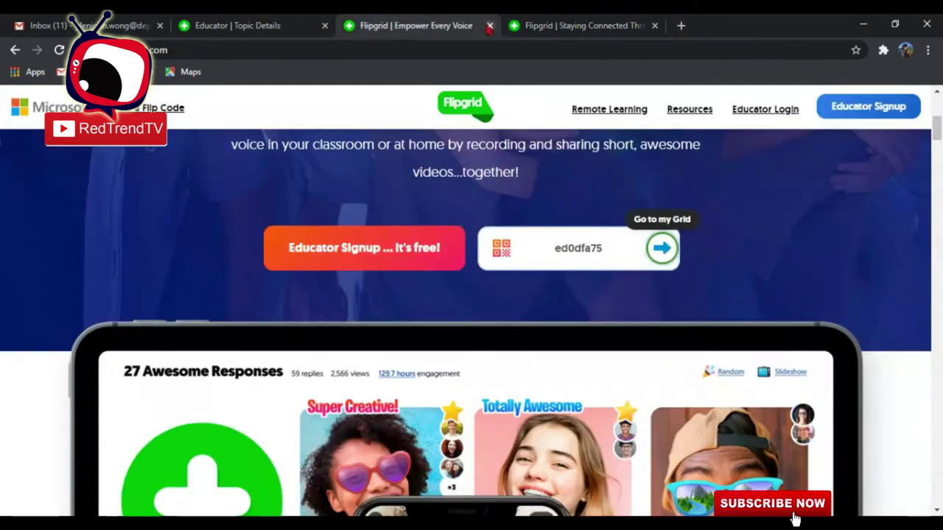
click(489, 26)
click(325, 26)
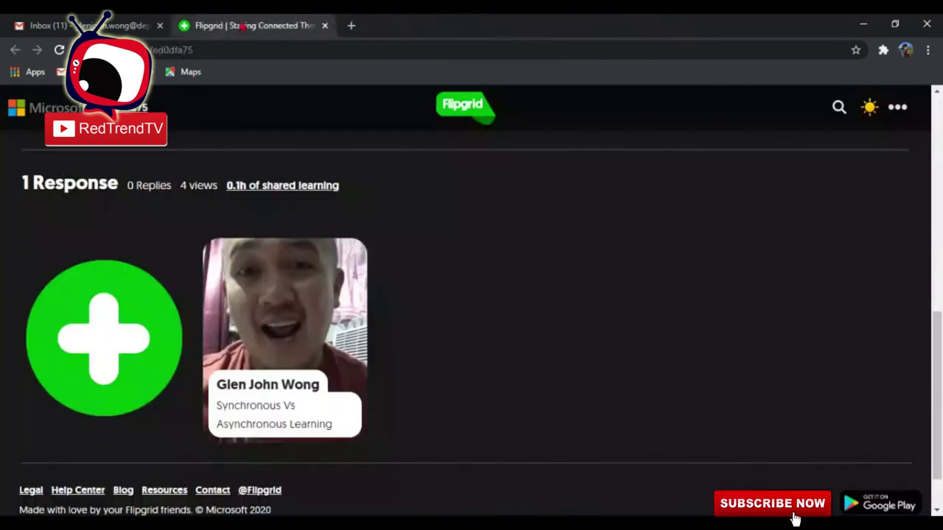
Step: Go to office.com in a new tab
click(349, 26)
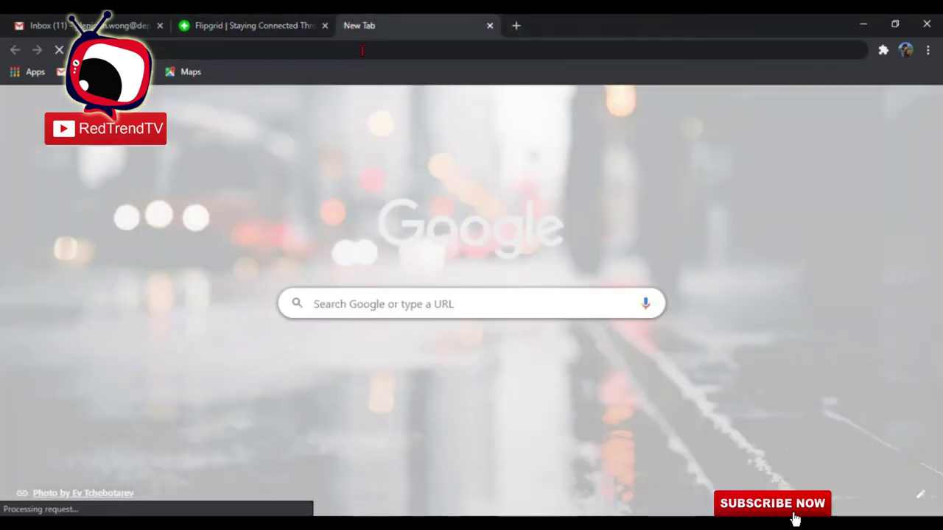
click(362, 50)
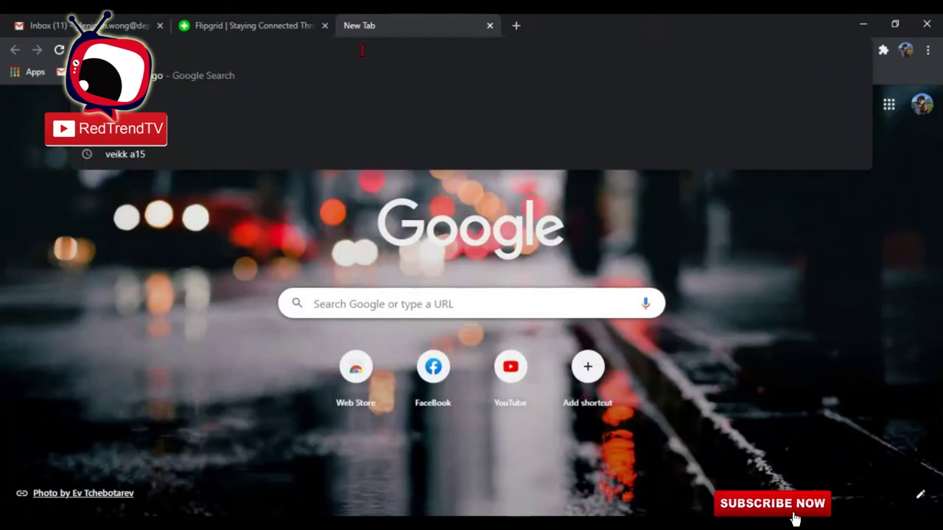
text(office)
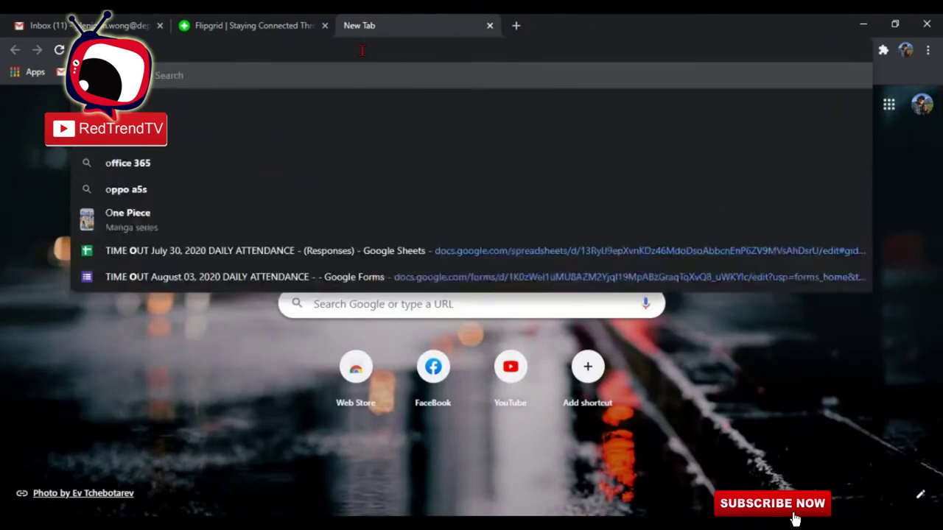
text(.com)
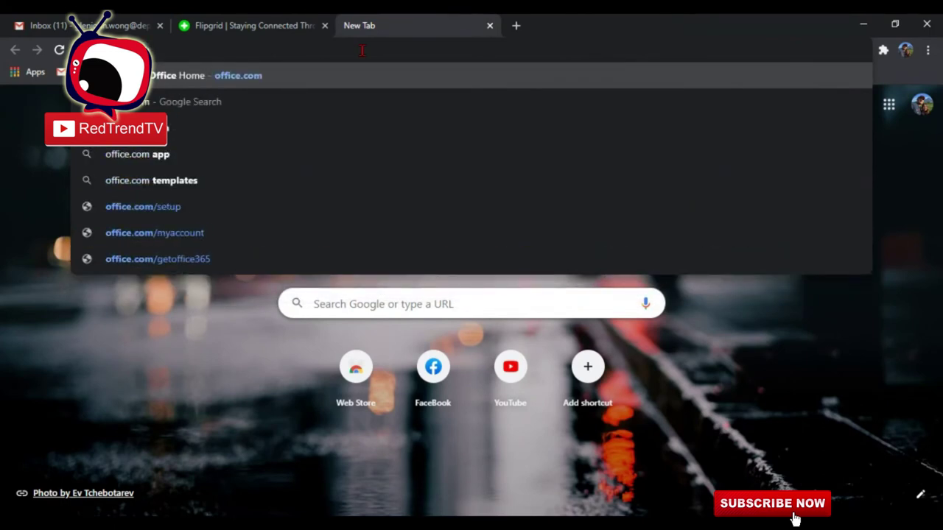
key(Return)
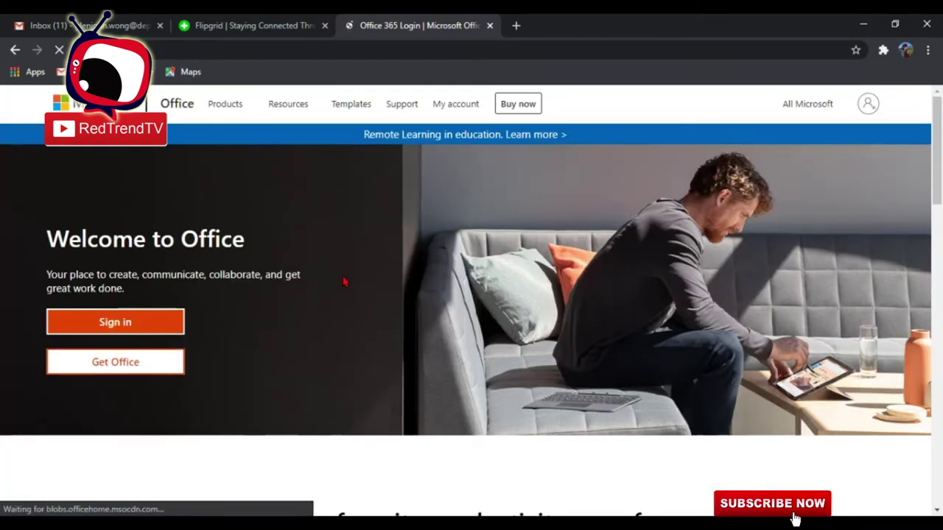
Step: Sign in with the school account and its password, answering No to 'Stay signed in?'
click(147, 325)
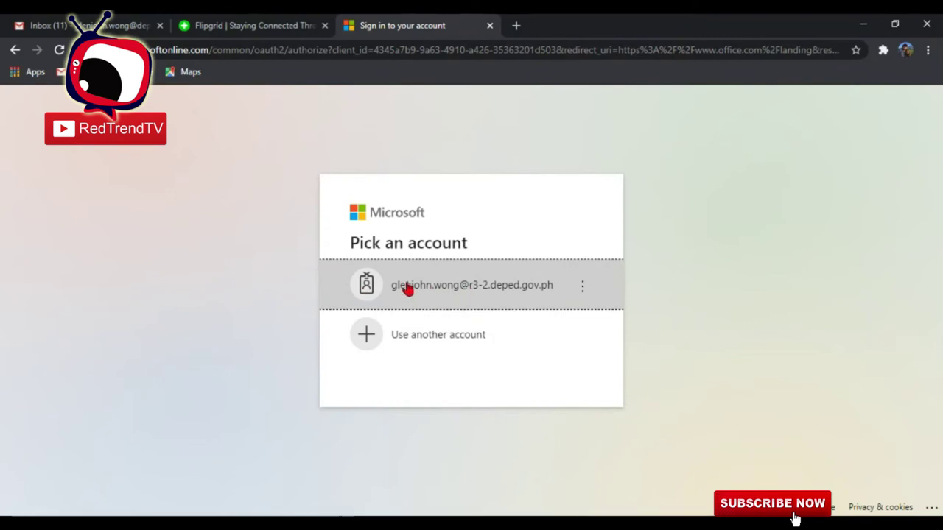
click(405, 290)
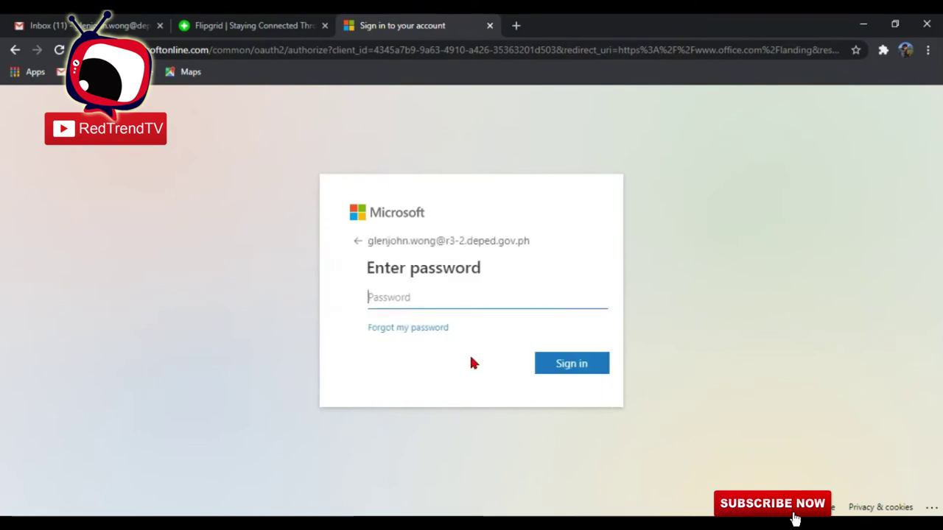
text(••••)
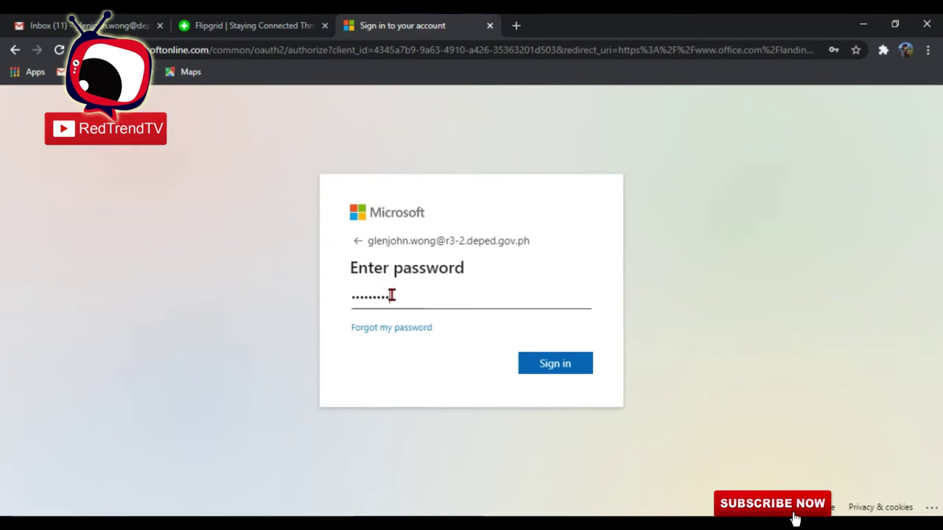
click(558, 366)
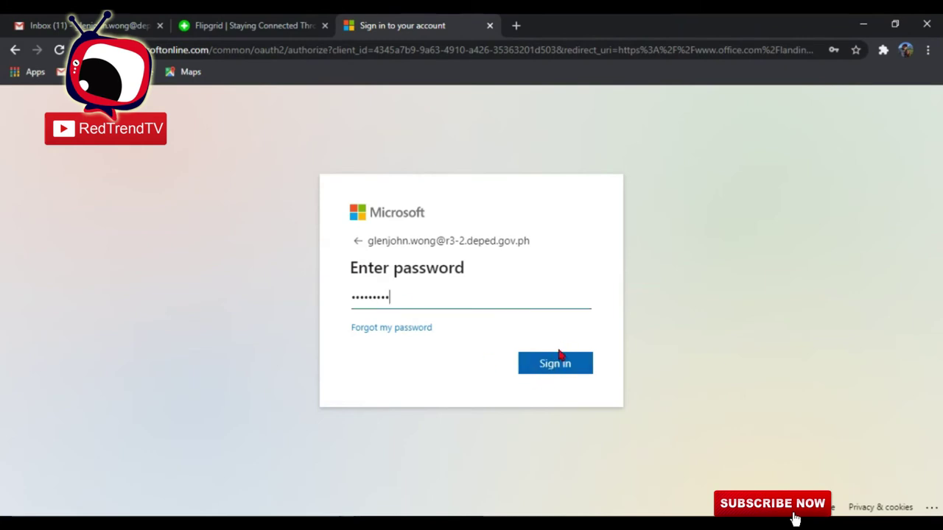
click(560, 362)
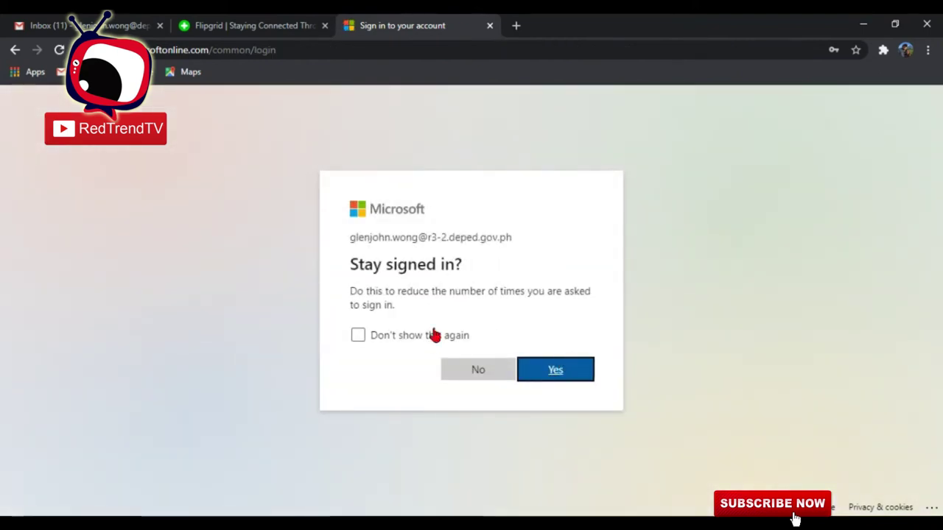
click(478, 370)
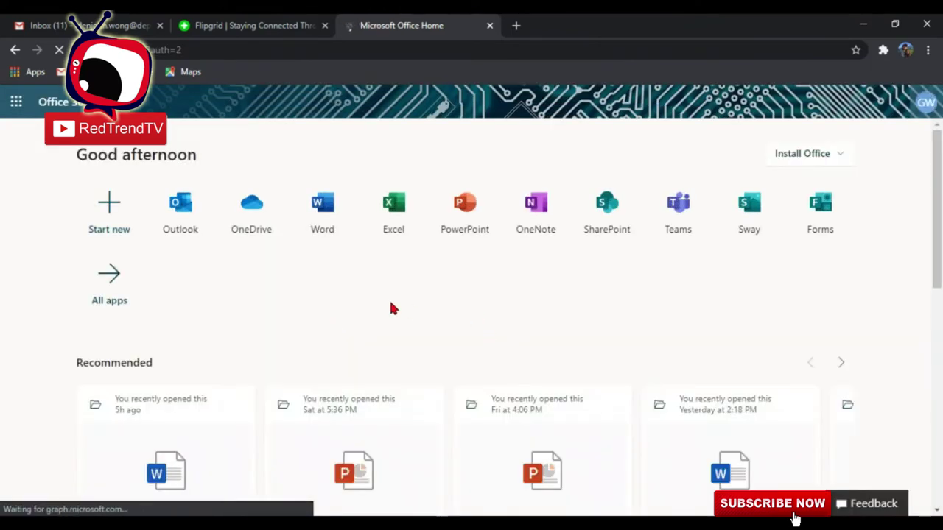
Step: Launch Sway from the app tiles on the Office 365 home page
scroll(504, 278, down, 2)
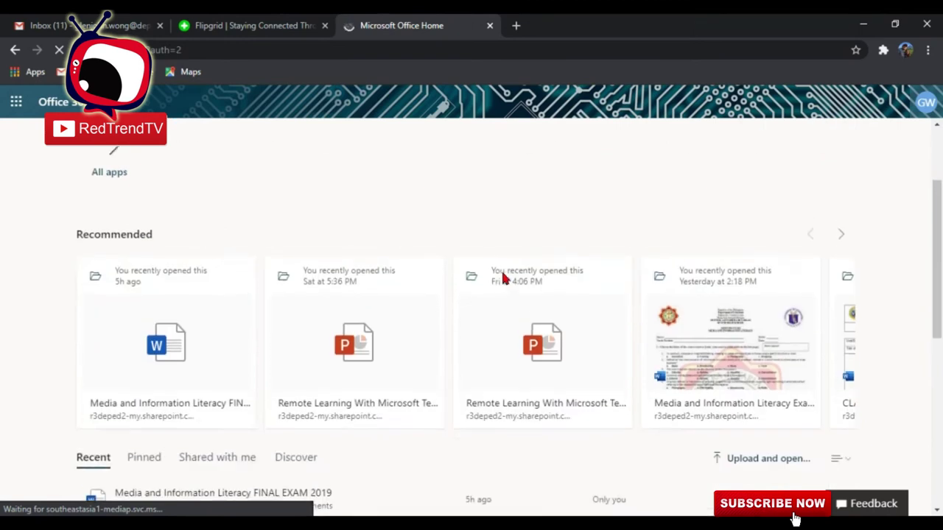
scroll(516, 251, up, 2)
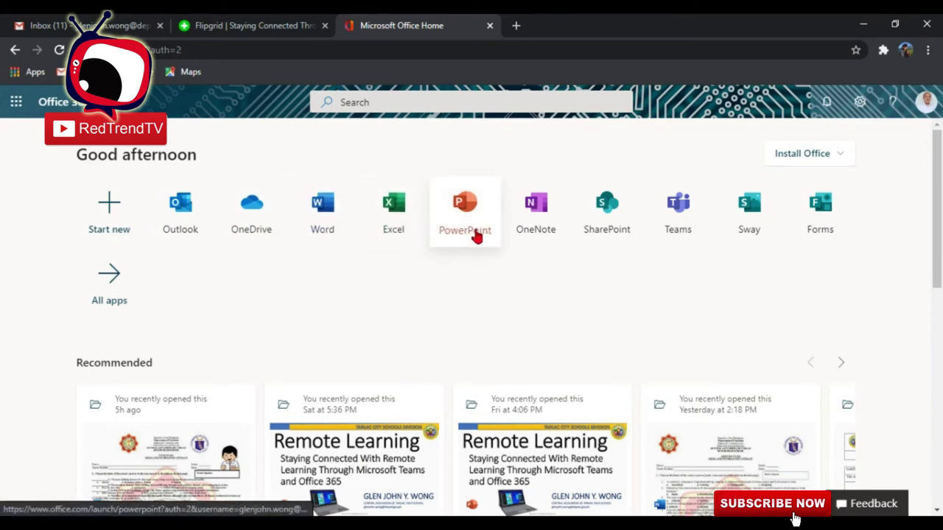
click(751, 214)
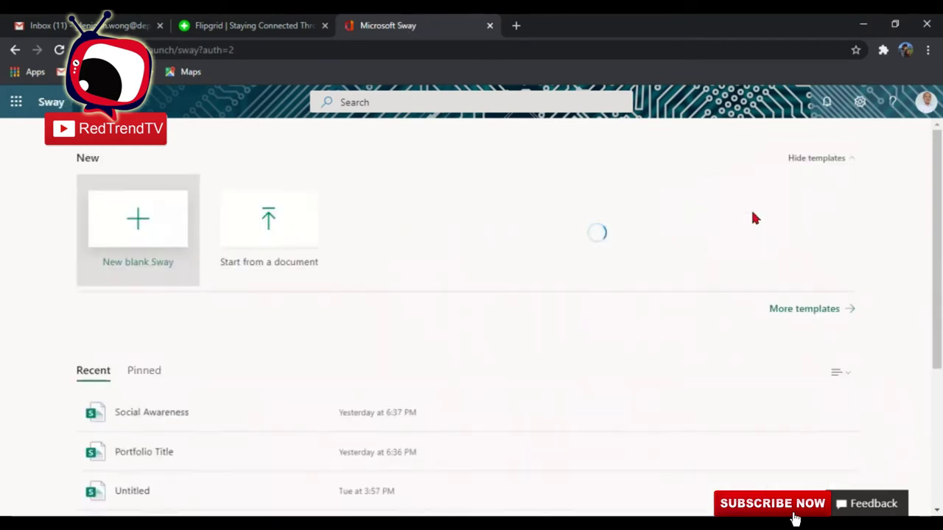
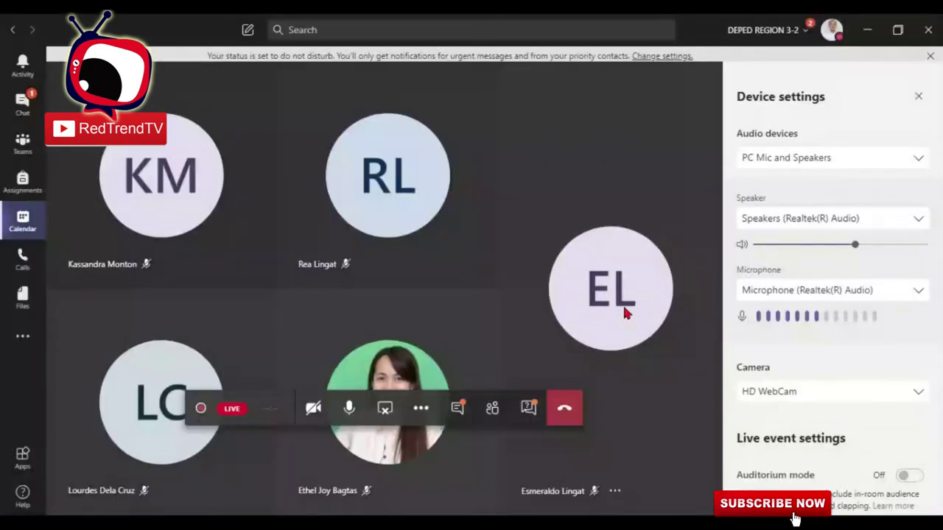
Step: View and dismiss a participant's contact card, then close the meeting's device settings
click(624, 314)
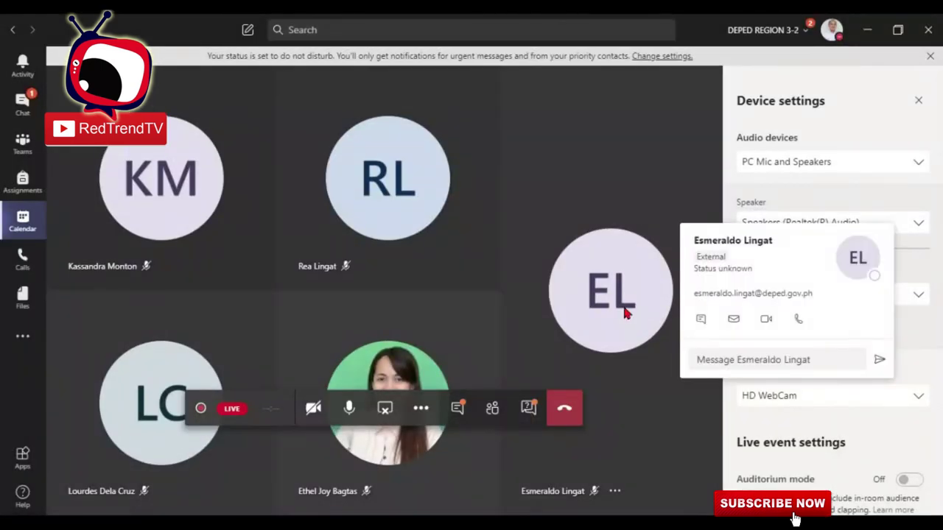
click(630, 478)
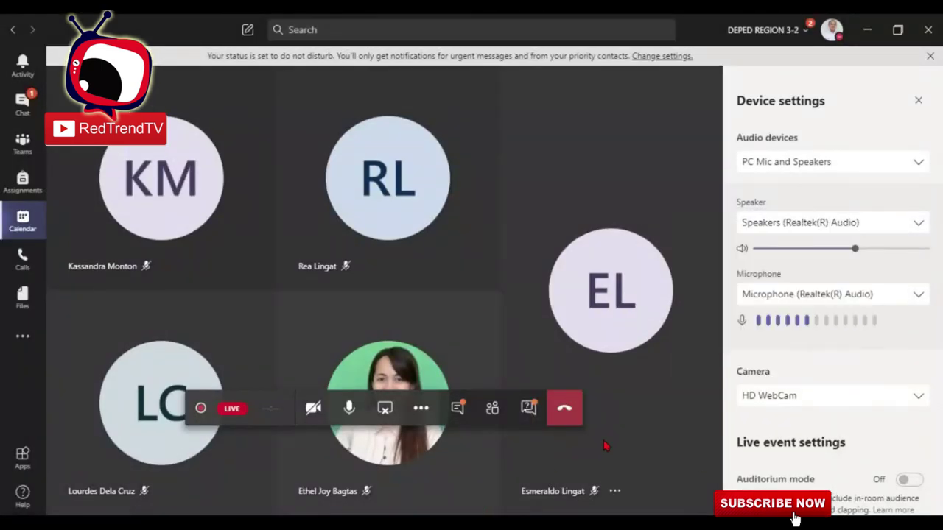
click(918, 101)
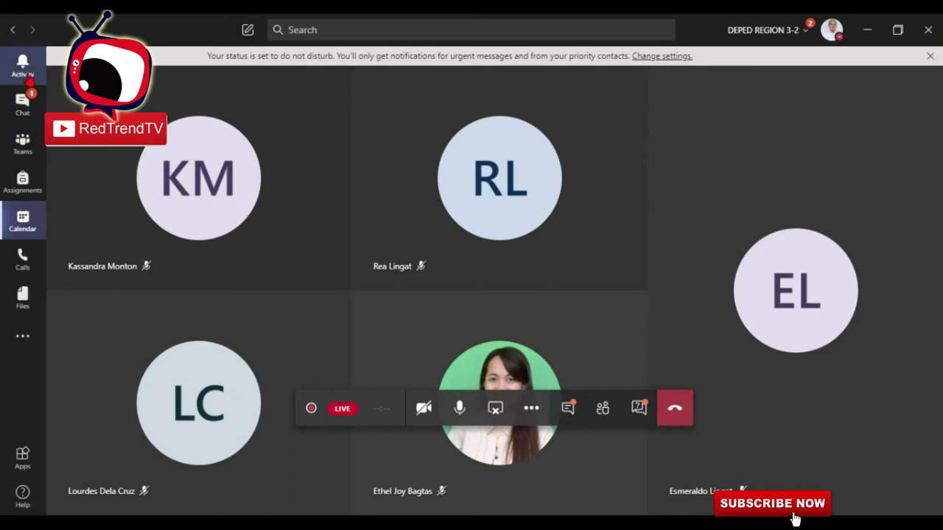
Step: Open the Meeting_TTT_O365 chat from the activity feed and show the recent chats list
click(28, 77)
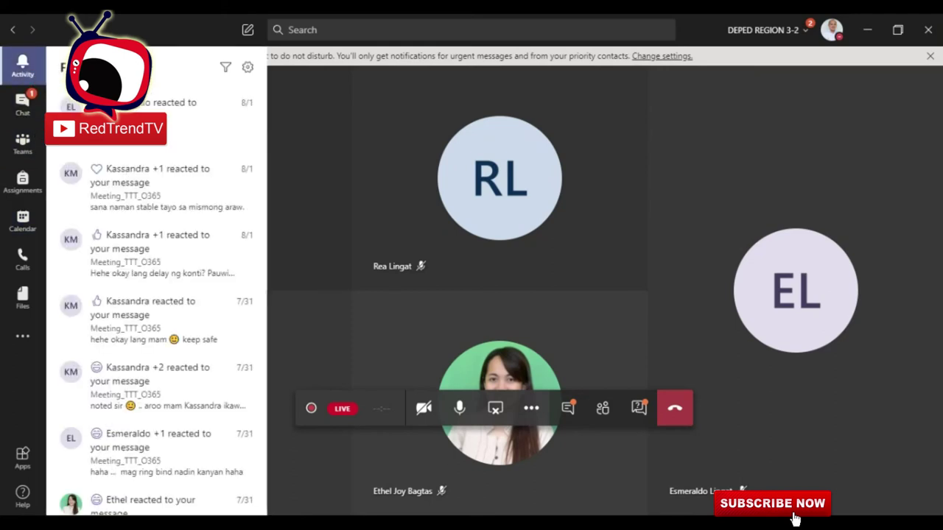
click(155, 242)
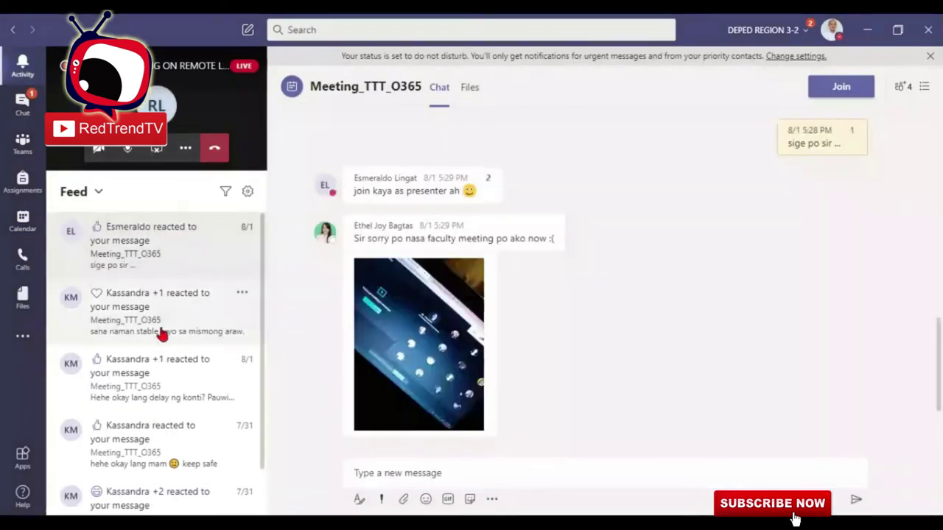
scroll(169, 401, down, 4)
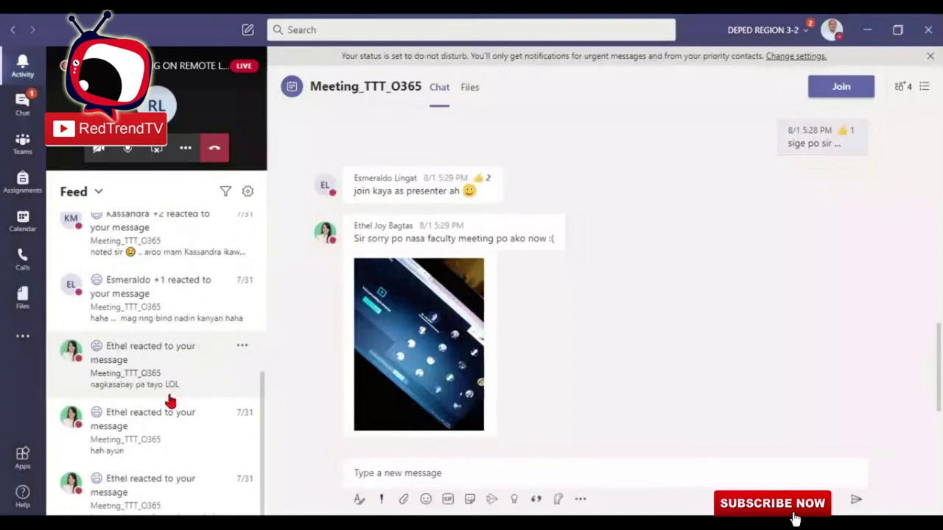
scroll(169, 394, up, 3)
scroll(170, 390, up, 2)
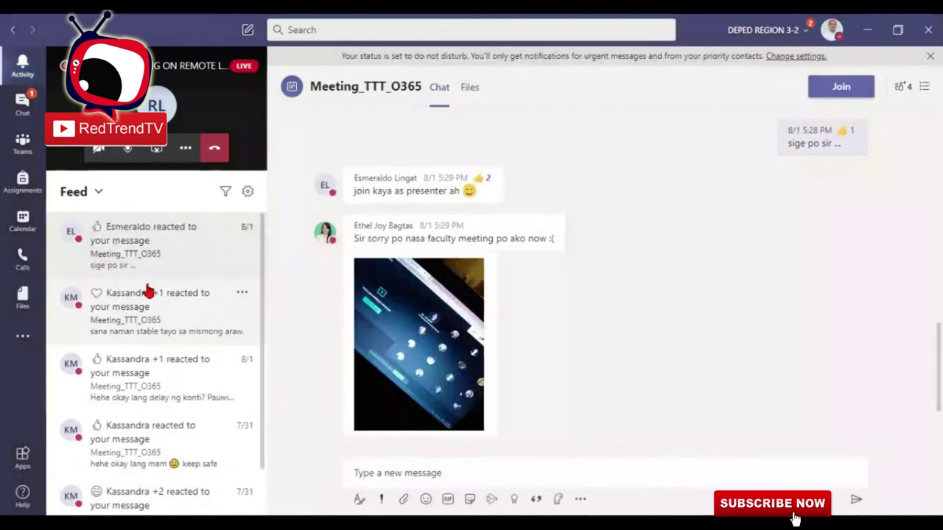
click(22, 104)
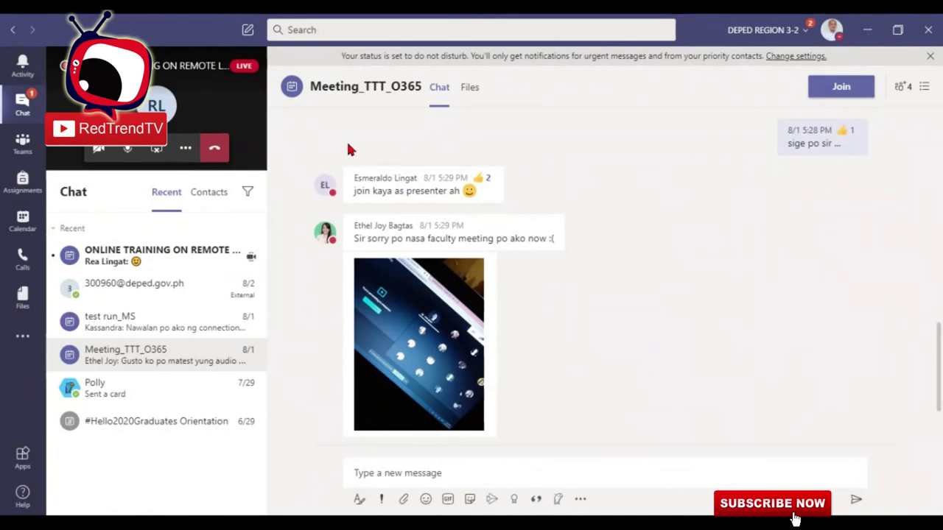
Step: Go to the Teams page and move the floating call window to the right side
click(23, 144)
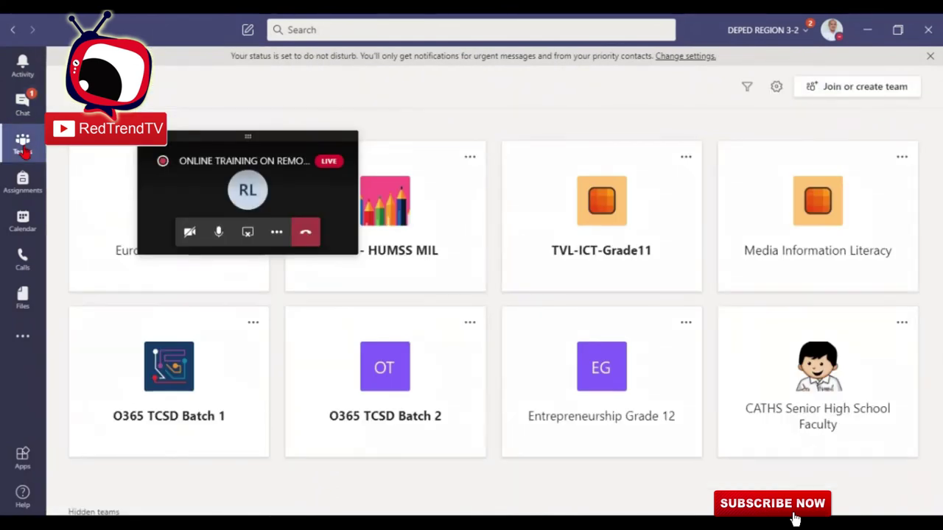
drag(251, 139, 829, 365)
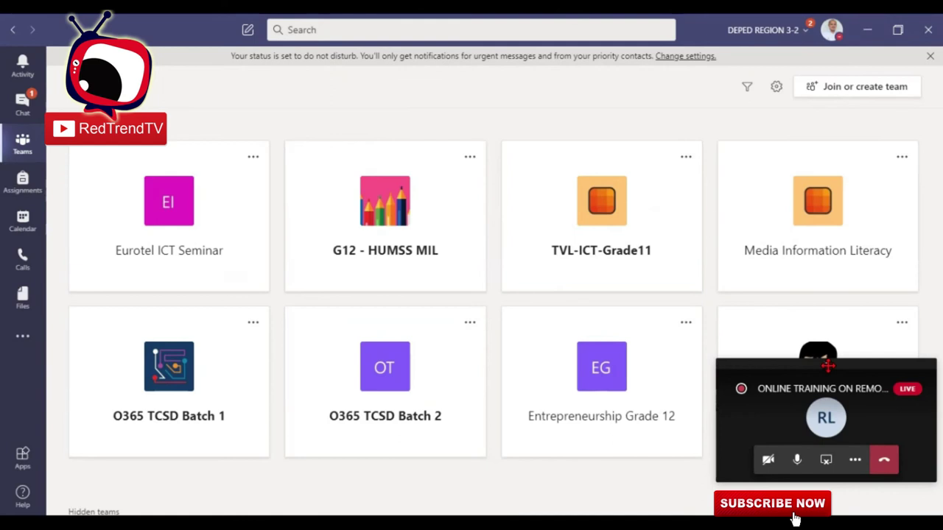
drag(819, 364, 800, 364)
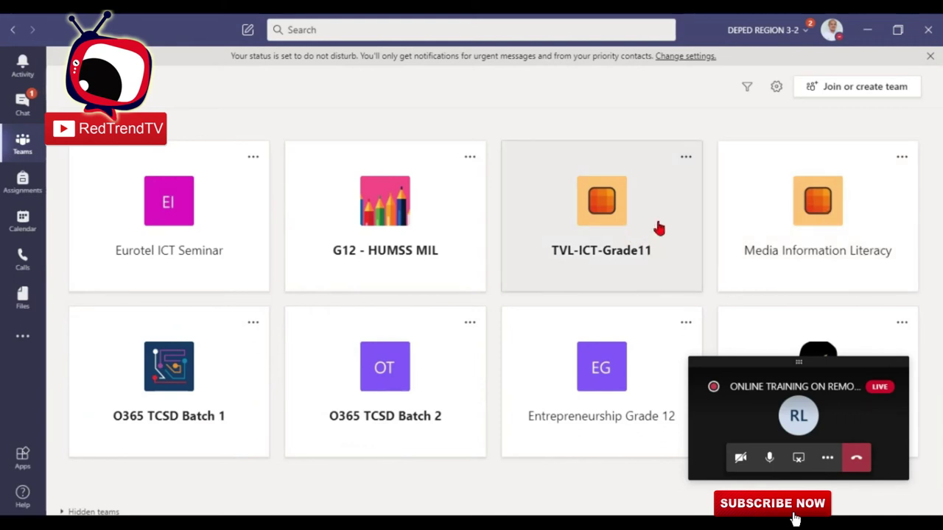
click(662, 229)
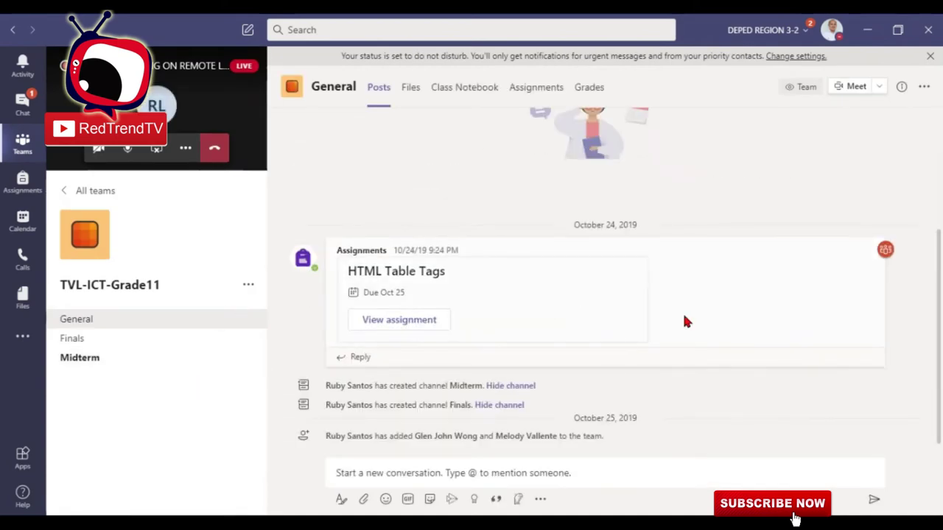
scroll(721, 307, up, 3)
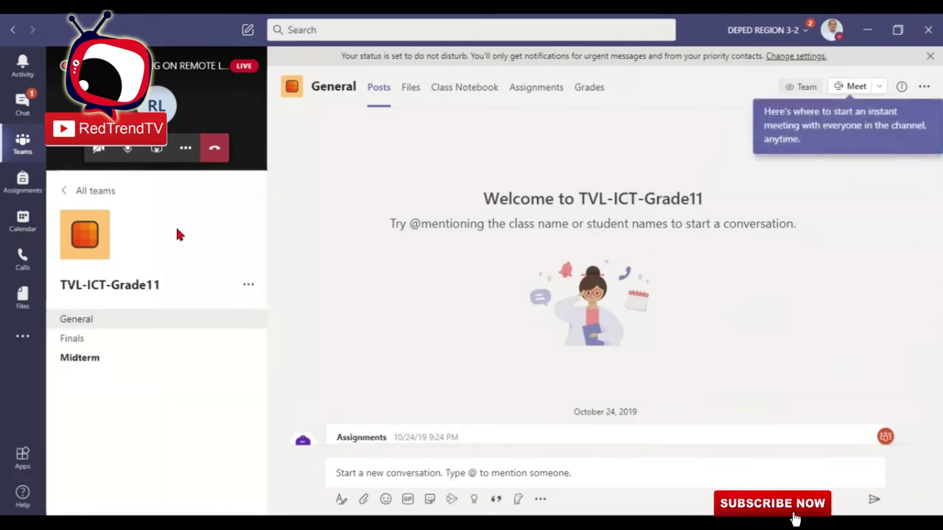
click(101, 193)
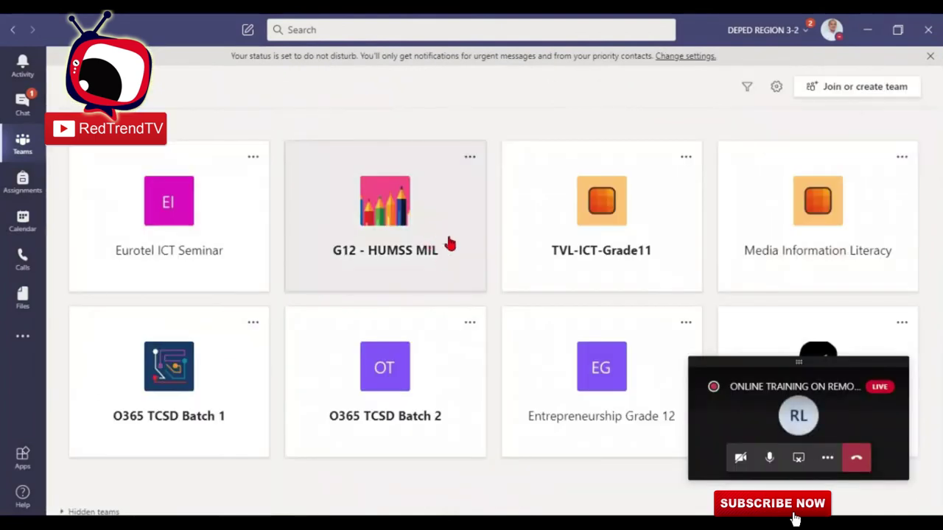
click(448, 242)
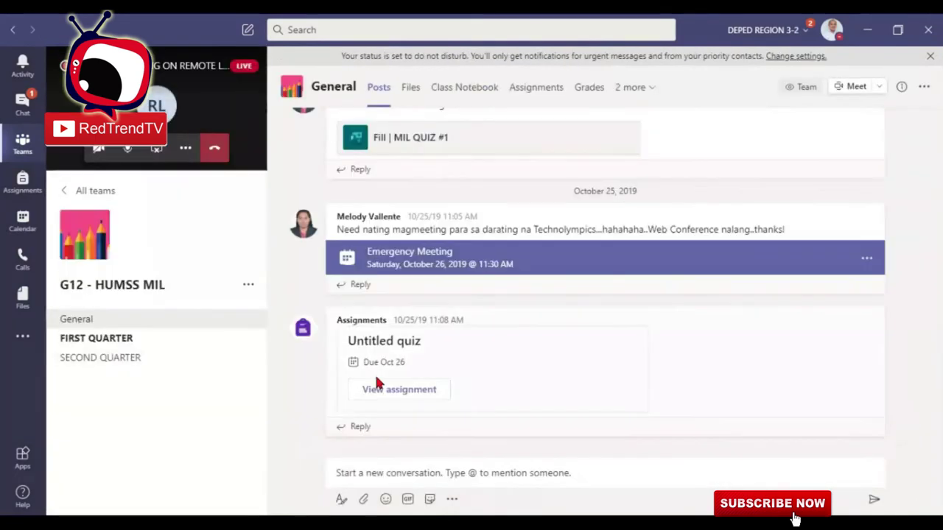
scroll(510, 310, up, 5)
scroll(509, 309, up, 10)
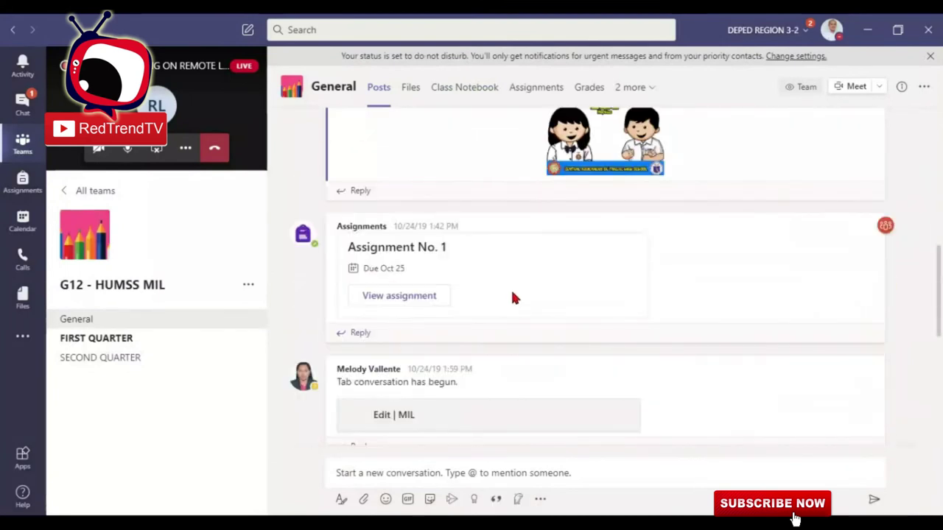
scroll(519, 286, down, 5)
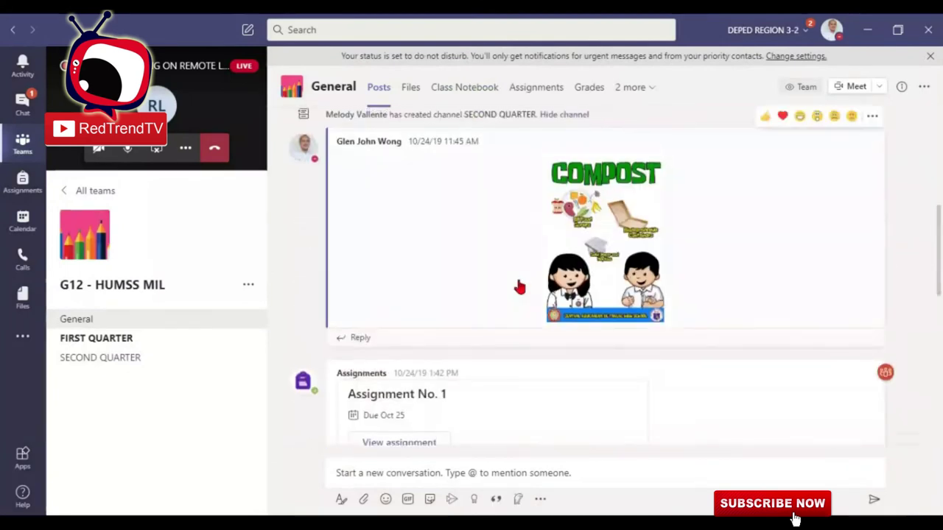
scroll(432, 288, down, 5)
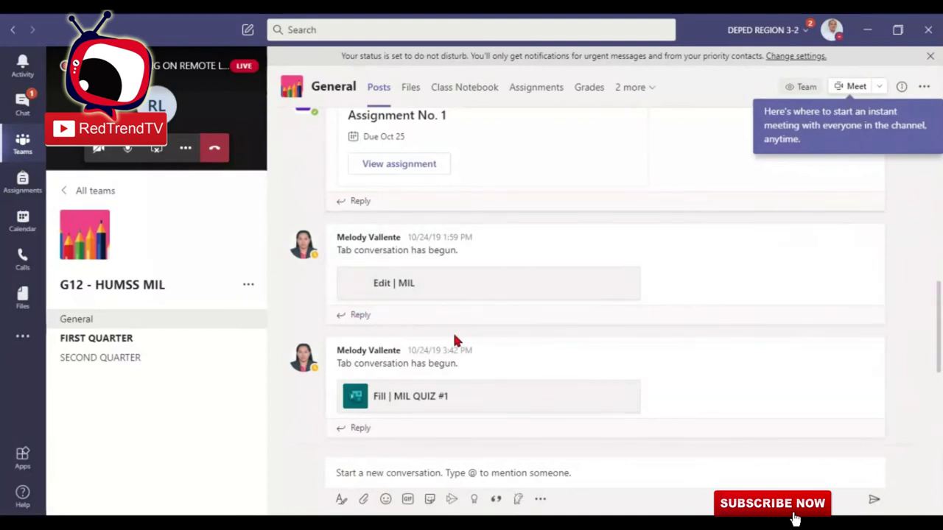
scroll(399, 427, down, 4)
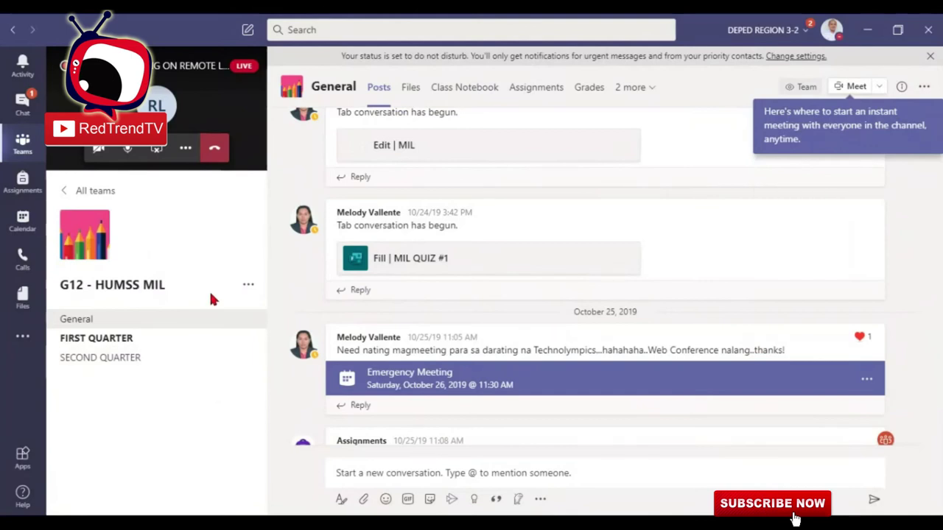
click(95, 190)
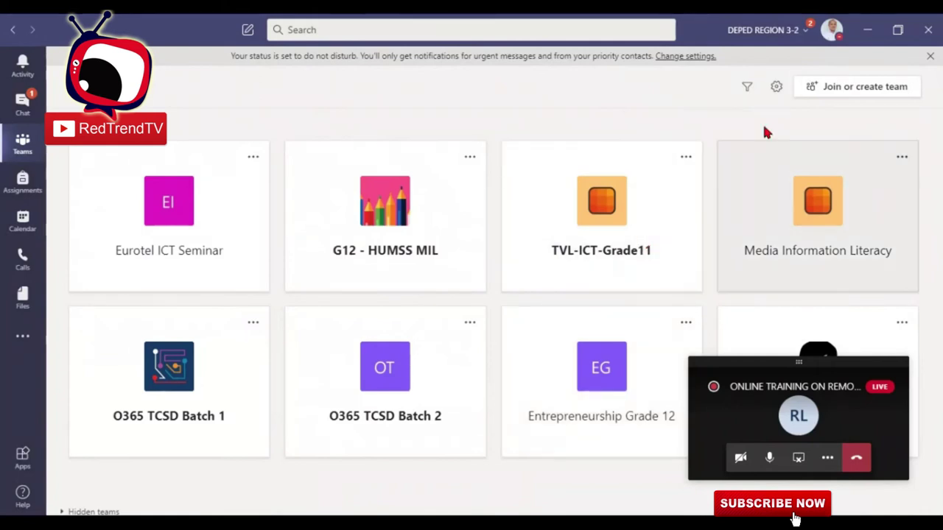
Step: Choose Join or create team, then Create team to reach the team-type chooser
click(847, 88)
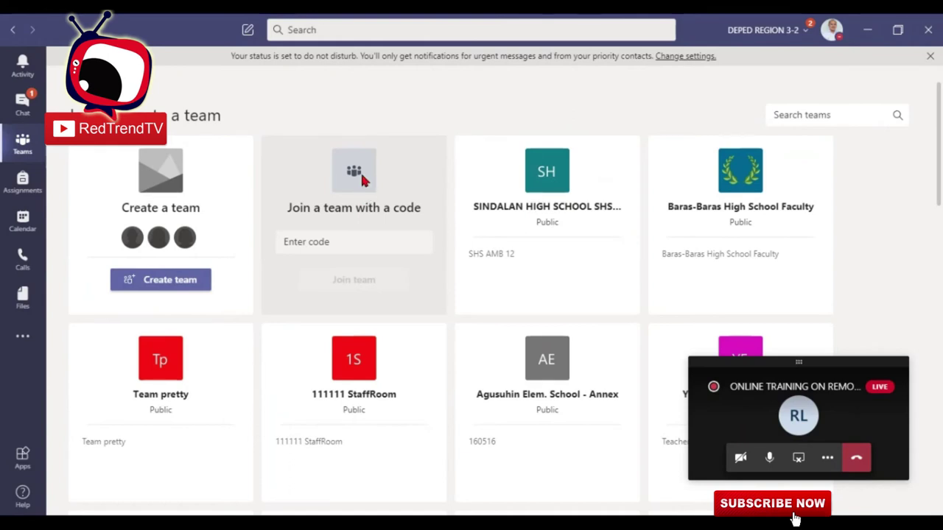
click(190, 288)
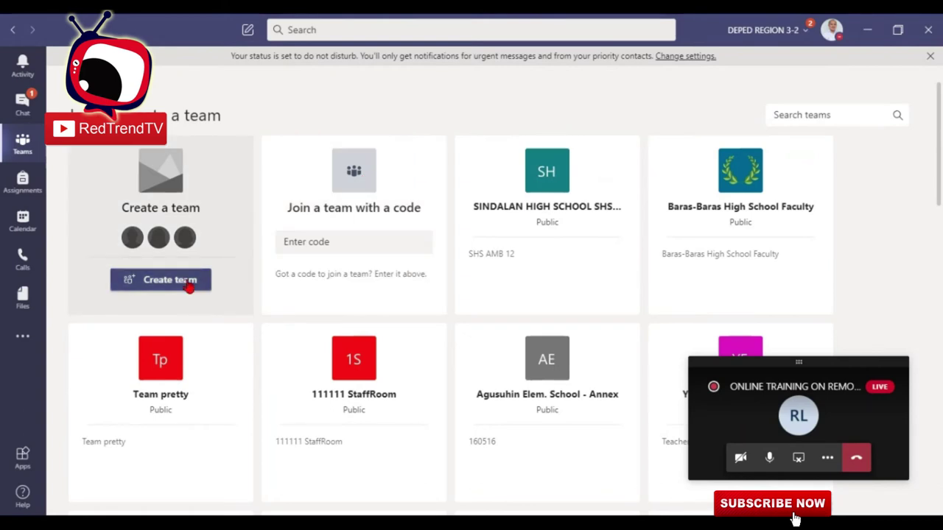
click(189, 288)
click(189, 286)
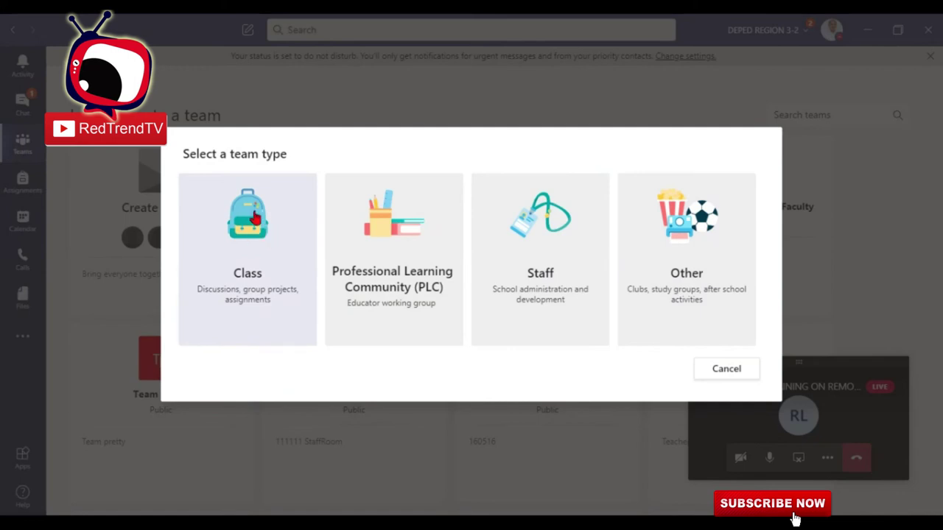
Step: Pick the Class type, name the team 'Grade 12', and continue to Add people
click(253, 215)
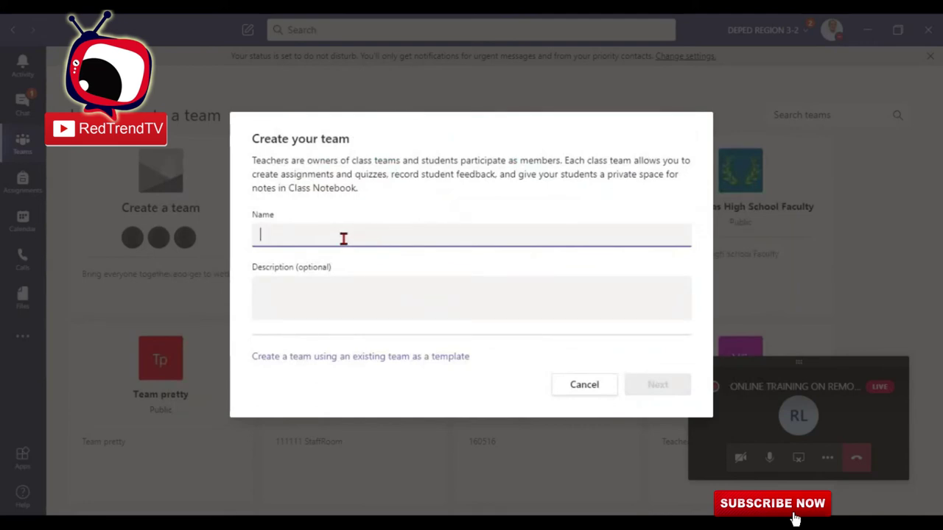
text(Grade 12)
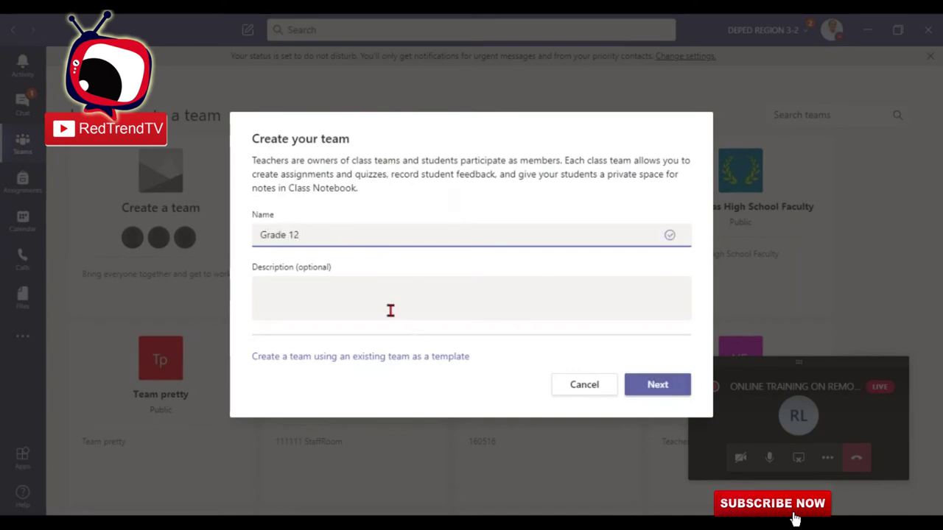
click(422, 287)
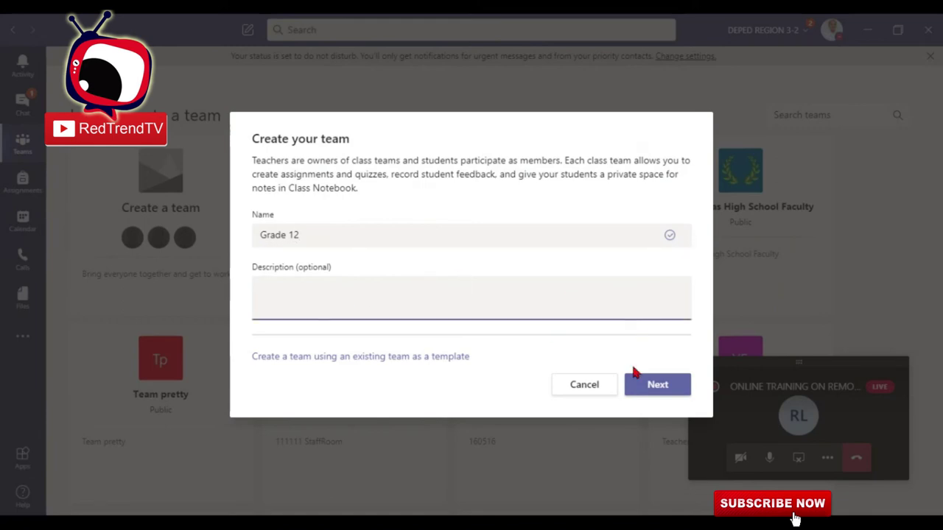
click(658, 389)
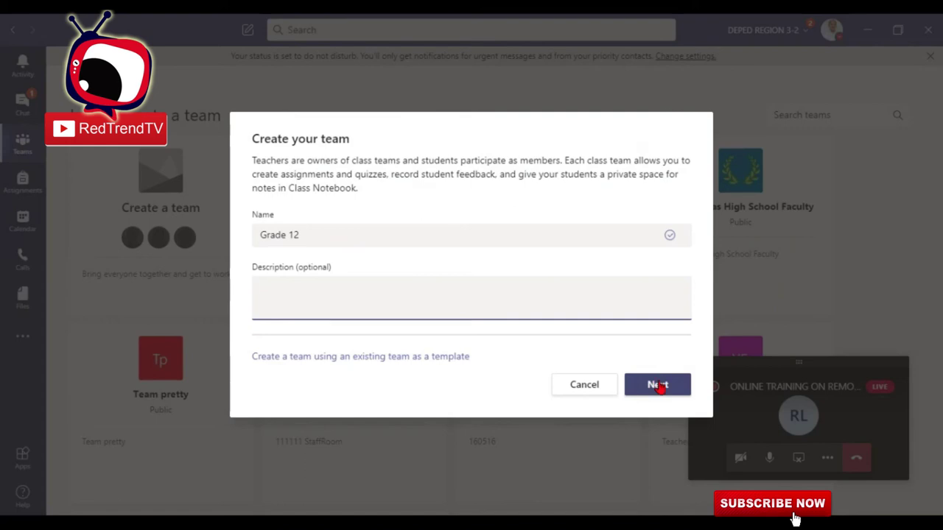
click(386, 233)
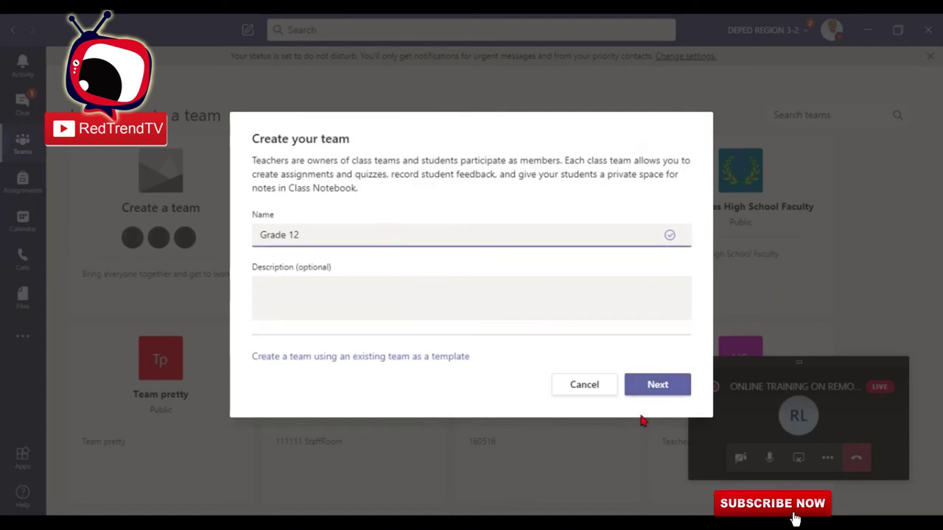
click(653, 397)
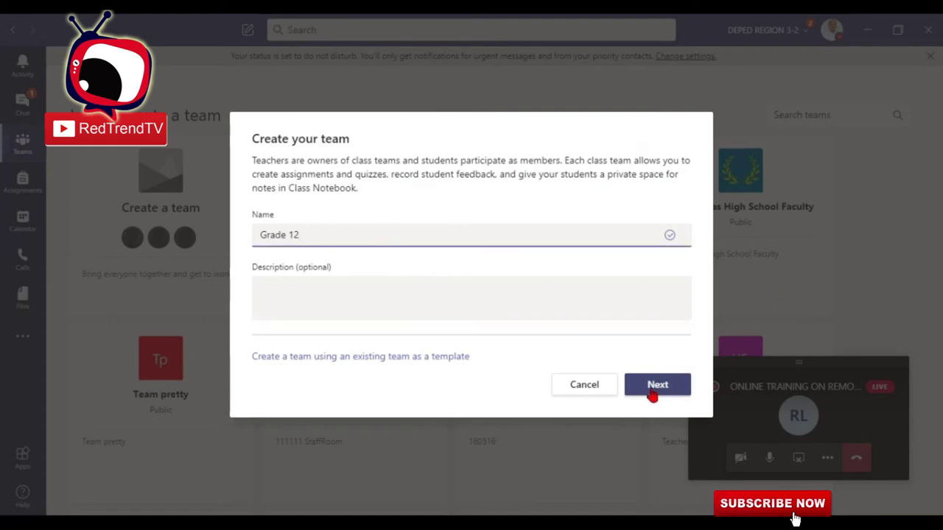
click(653, 397)
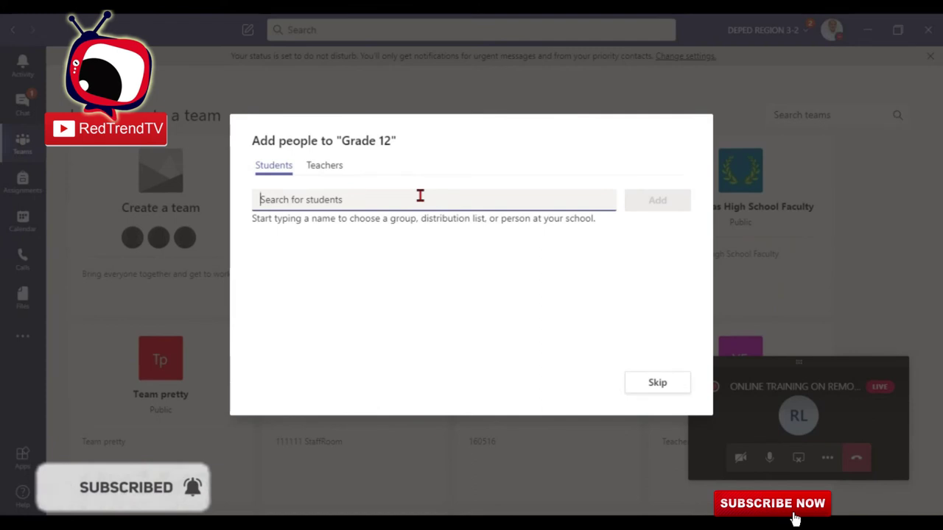
Step: On the Students tab, search for and select the first three students by name
click(329, 169)
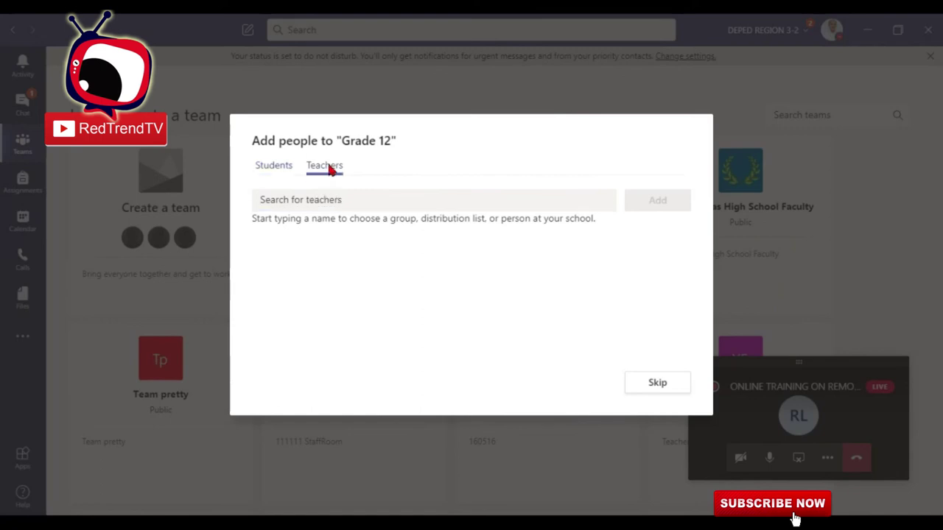
click(274, 171)
click(313, 198)
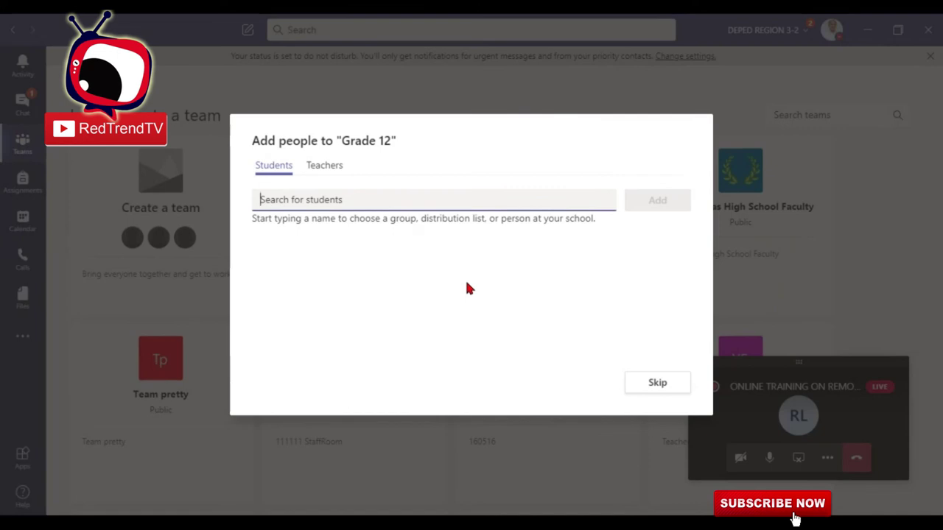
text(Karen)
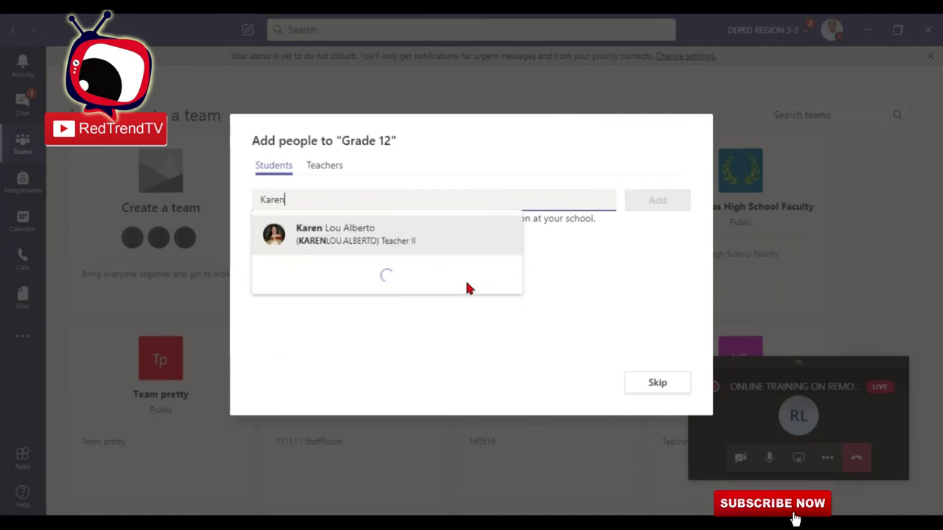
click(394, 233)
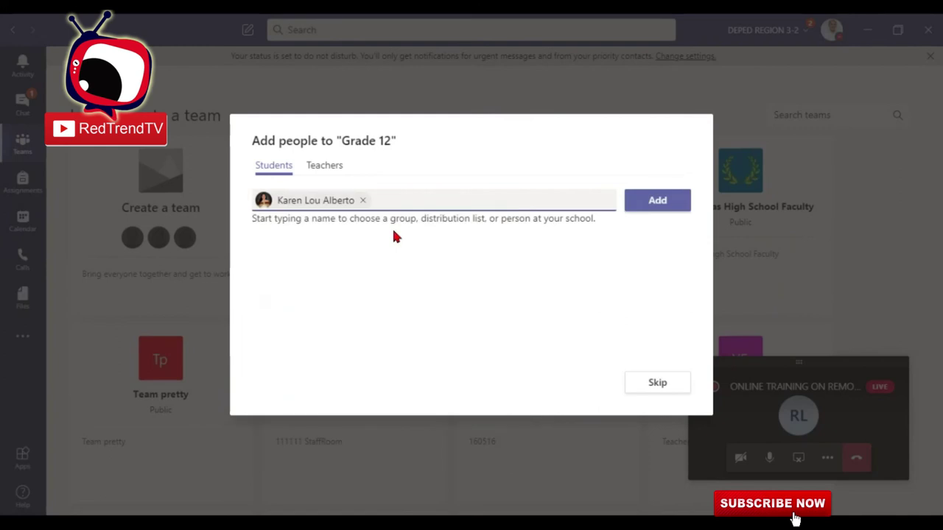
text(Rogel)
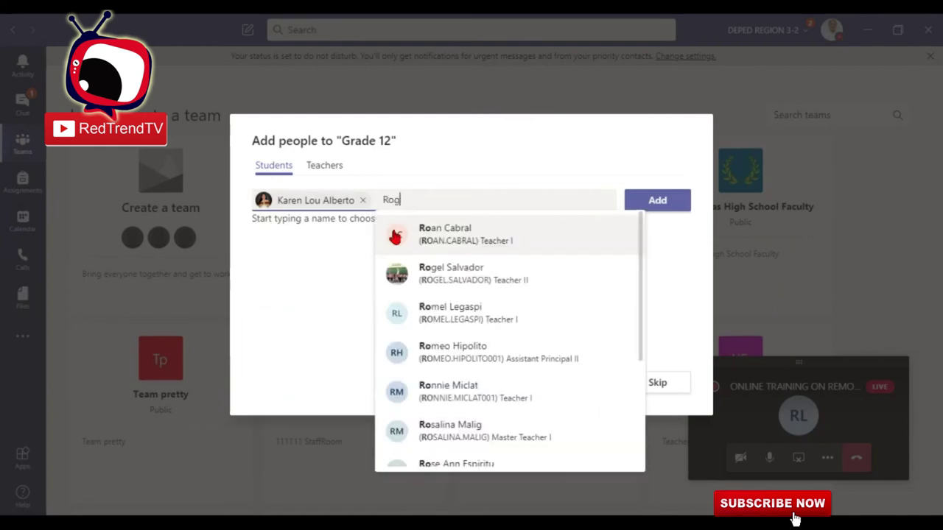
click(464, 237)
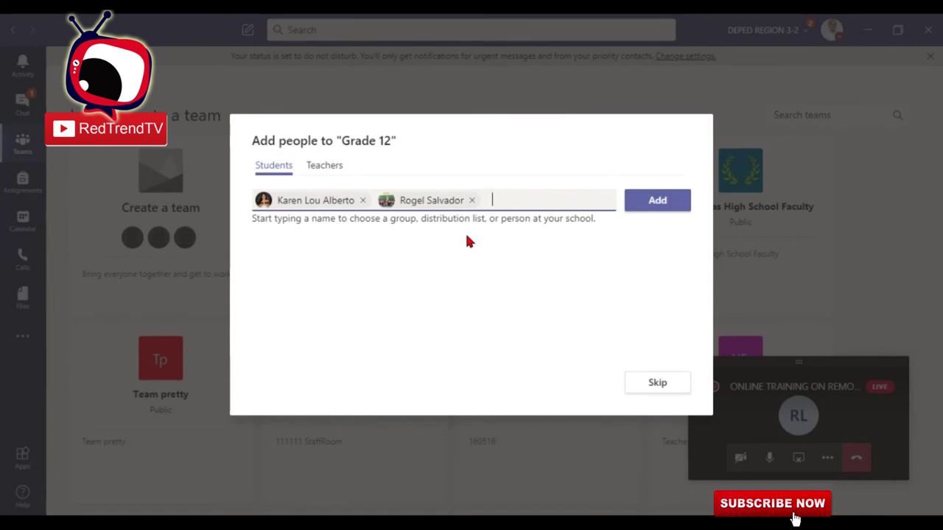
text(Kris)
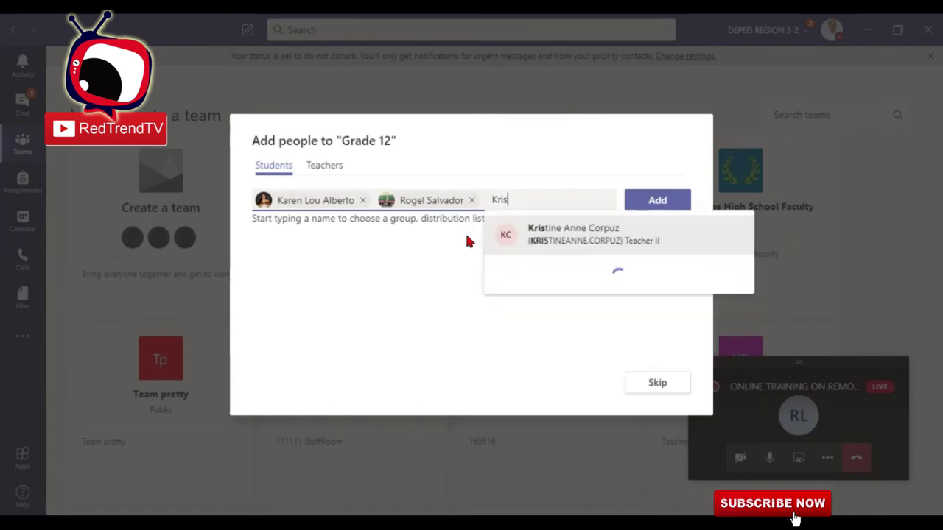
click(510, 234)
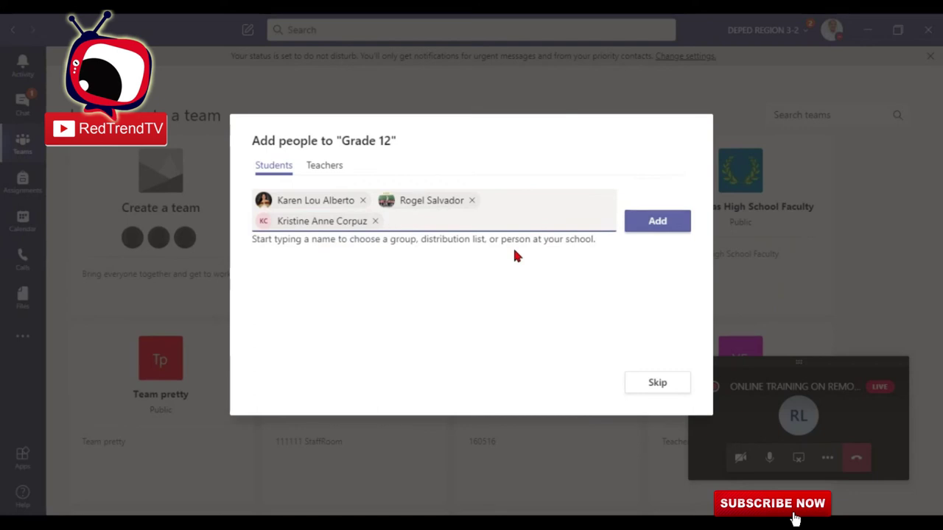
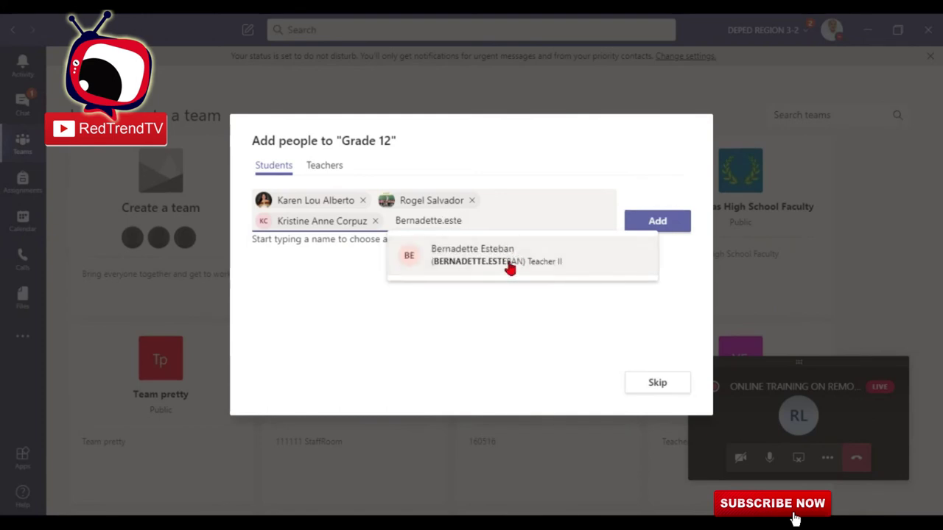
Step: Select the fourth student, add all four to the class, and close the dialog
click(511, 260)
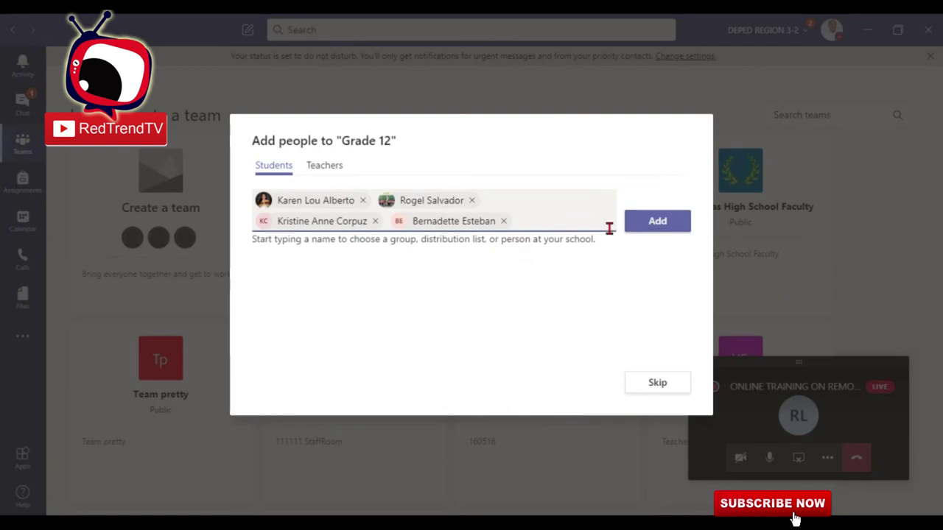
click(657, 223)
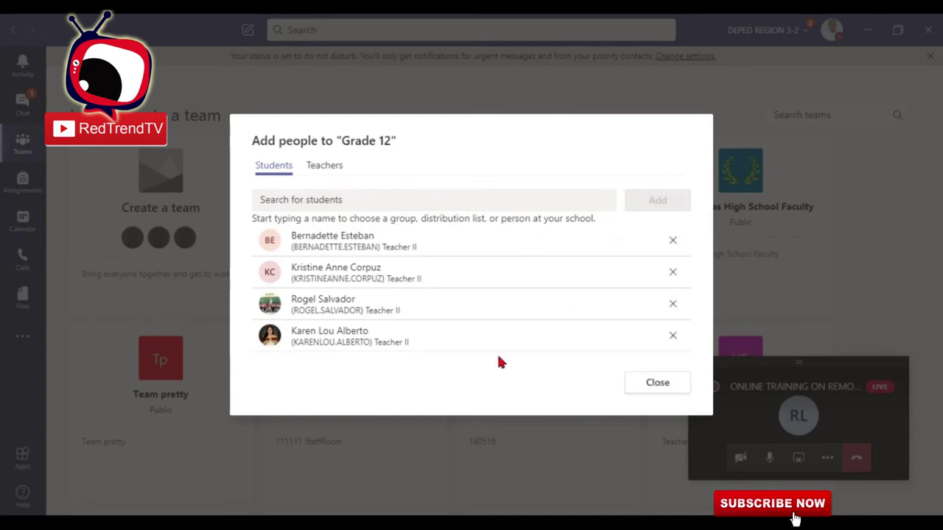
click(658, 383)
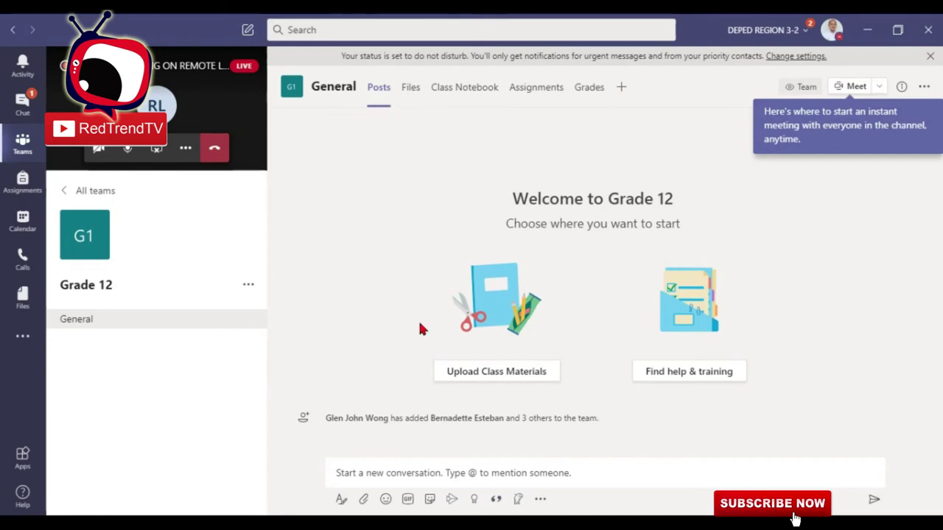
click(412, 88)
click(458, 88)
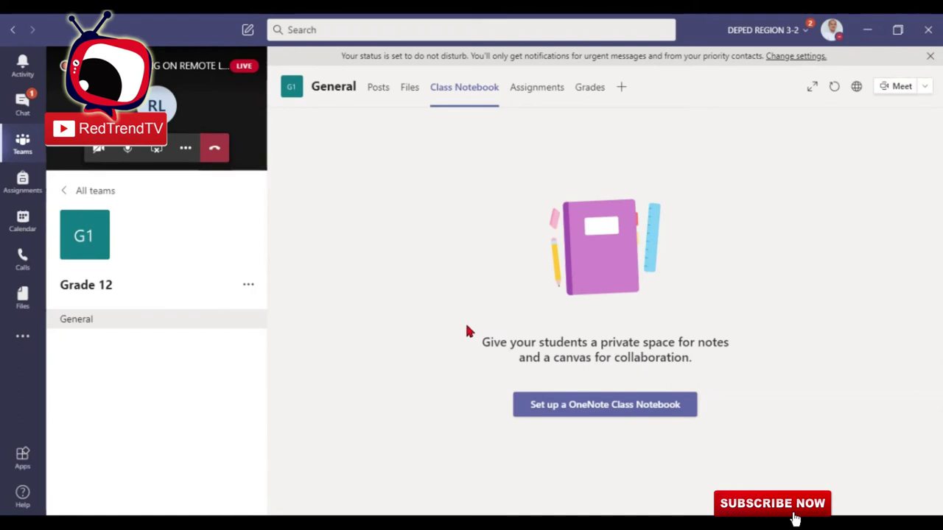
click(543, 92)
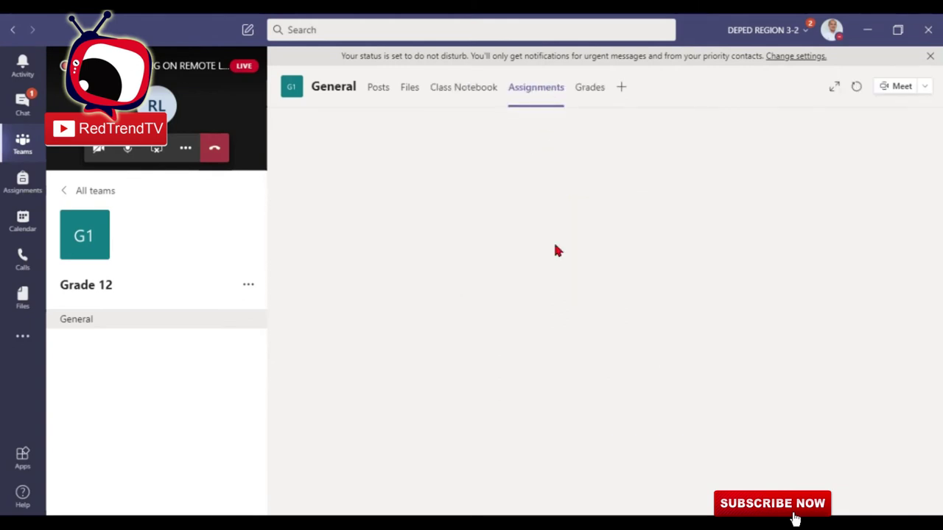
click(596, 92)
click(537, 93)
click(461, 99)
click(412, 99)
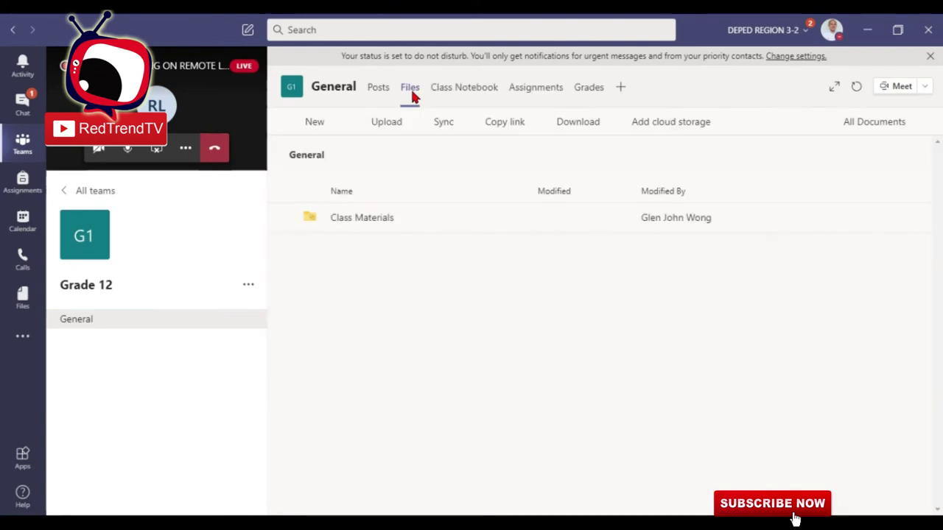
click(380, 94)
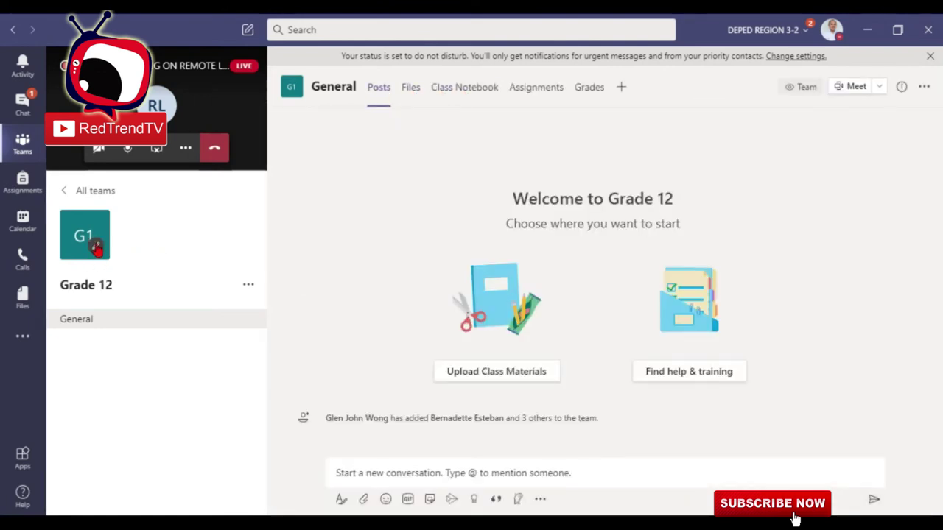
Step: In Update class details, choose the coloured-pencils avatar for Grade 12 and save it
click(97, 251)
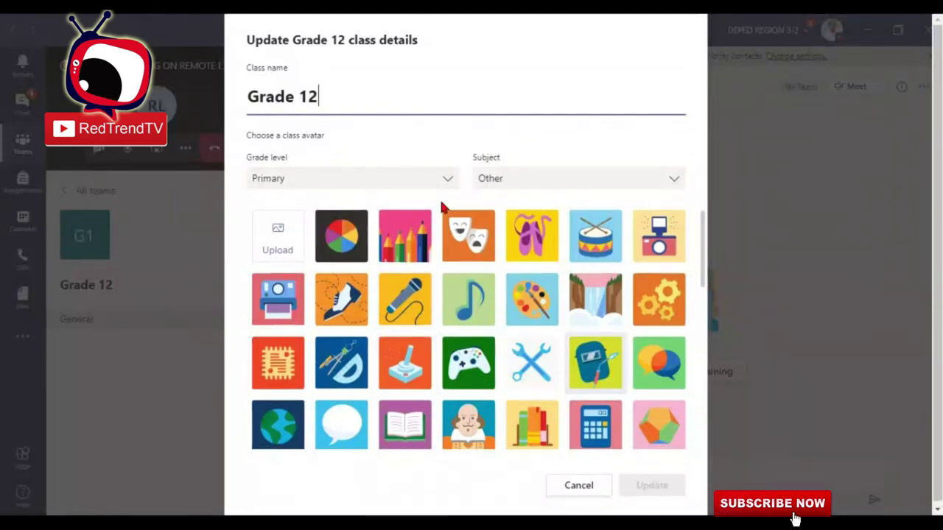
scroll(470, 260, down, 3)
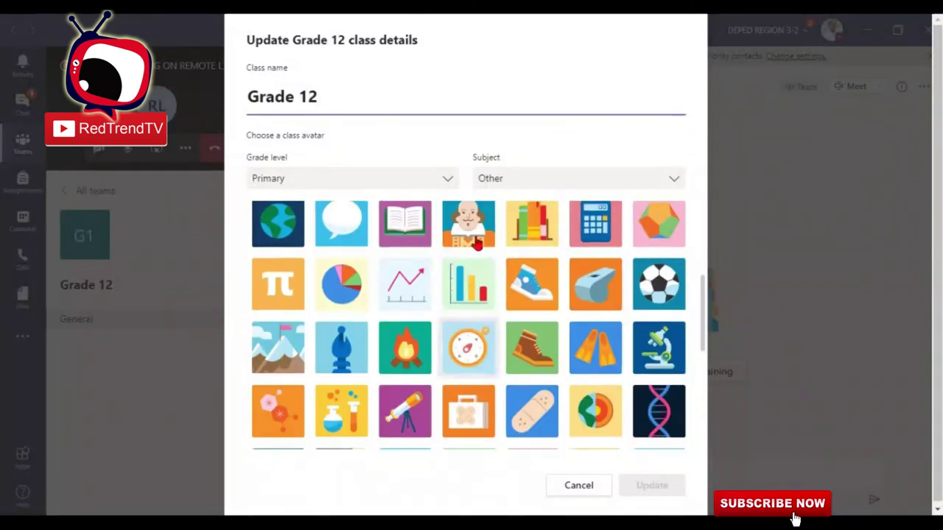
scroll(478, 212, down, 5)
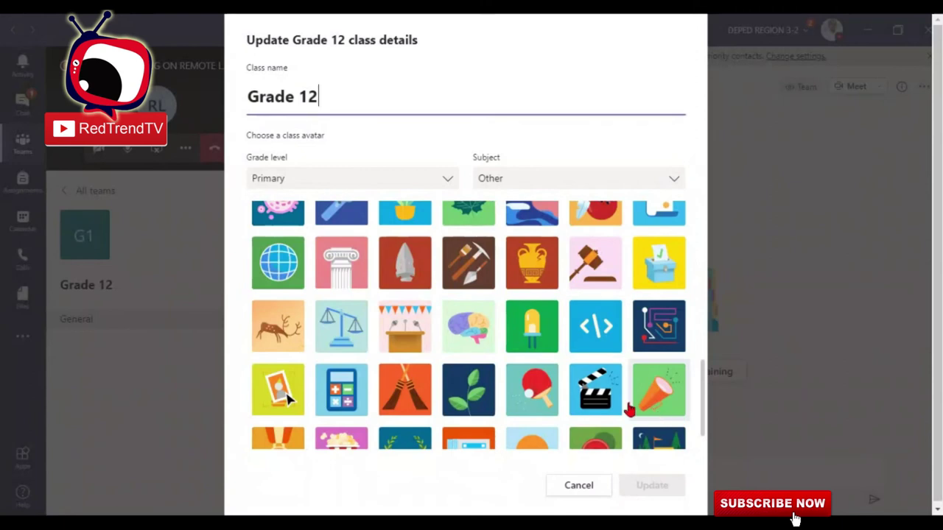
scroll(612, 372, down, 2)
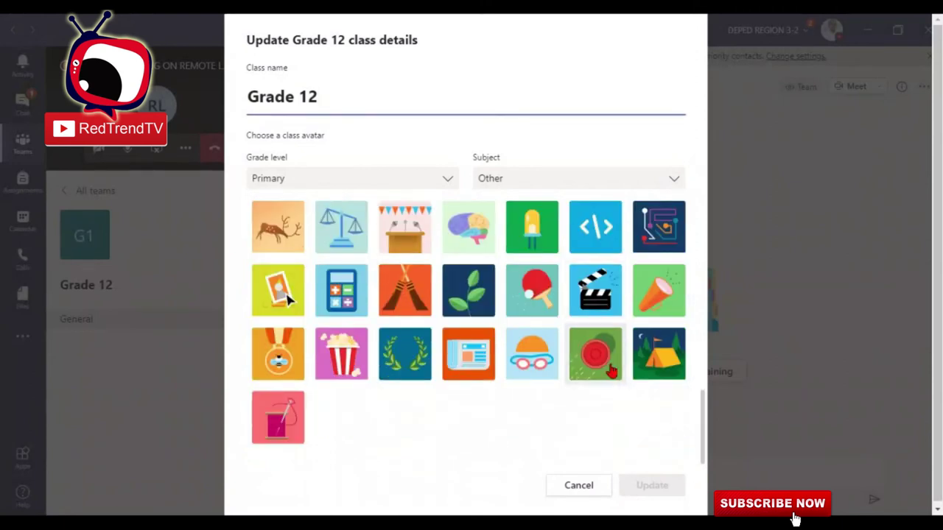
scroll(464, 418, up, 1)
scroll(464, 418, down, 1)
scroll(461, 394, up, 5)
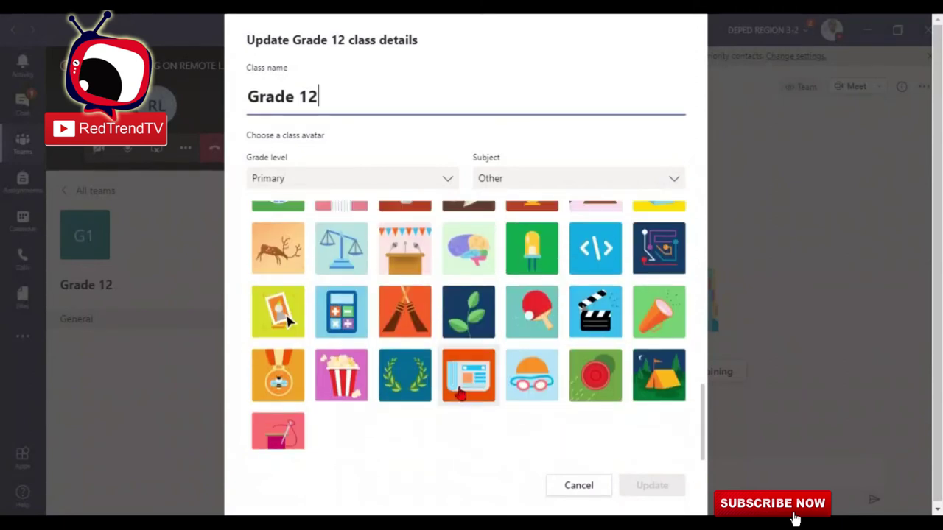
scroll(435, 262, up, 4)
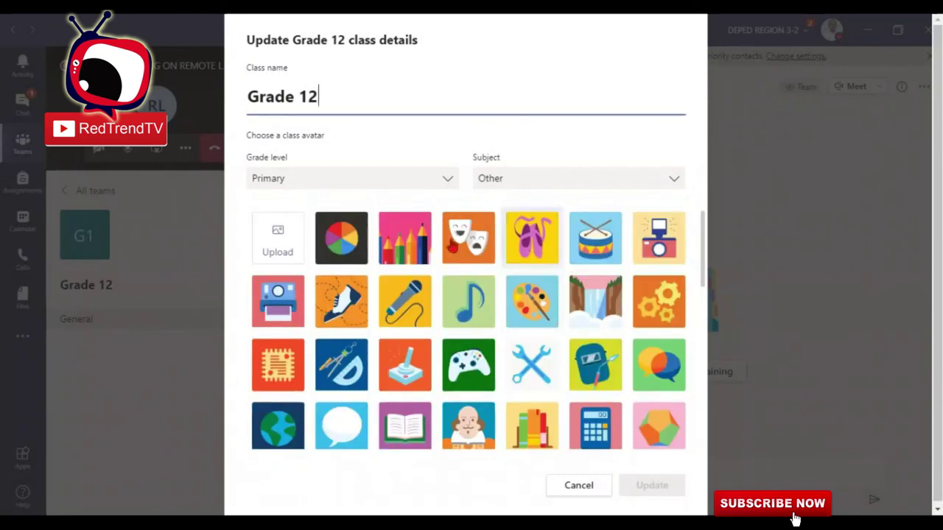
click(422, 249)
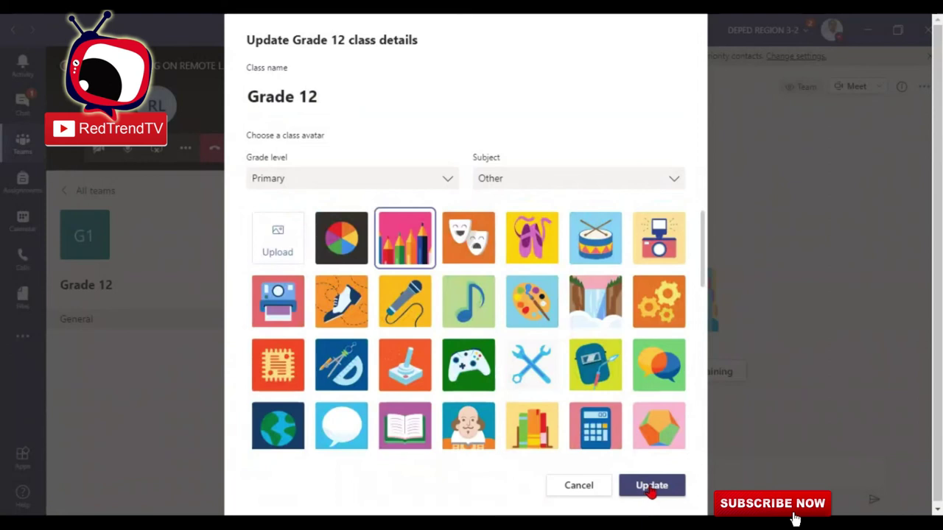
click(651, 487)
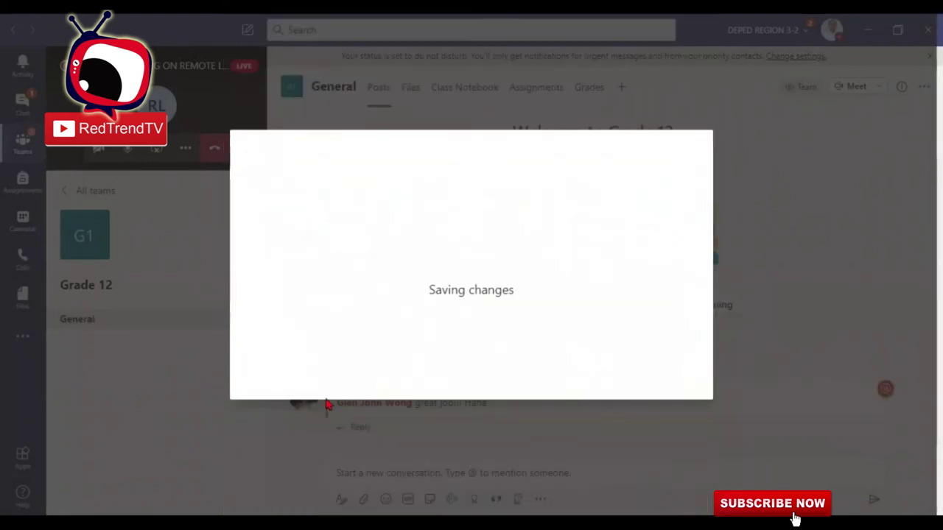
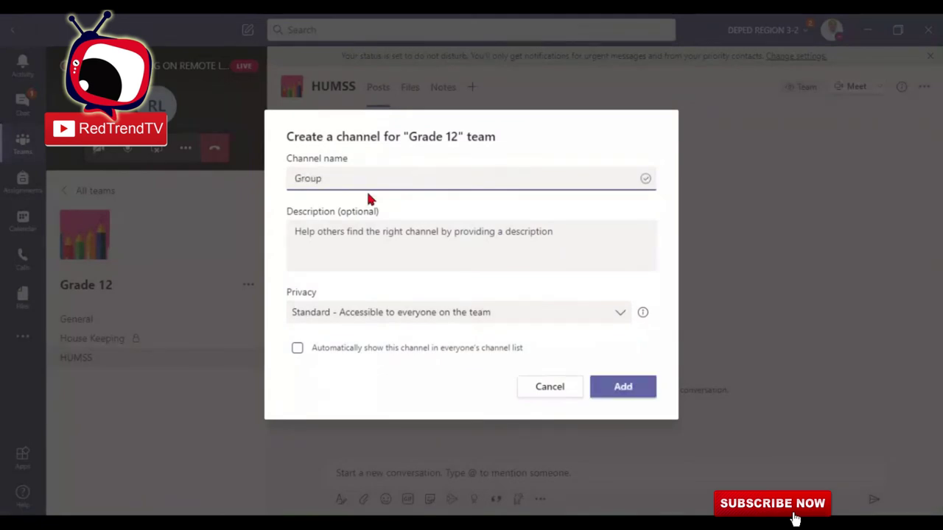
Step: Name the new channel 'Group Activity', keep Standard privacy, and add it
text(Ac)
click(607, 316)
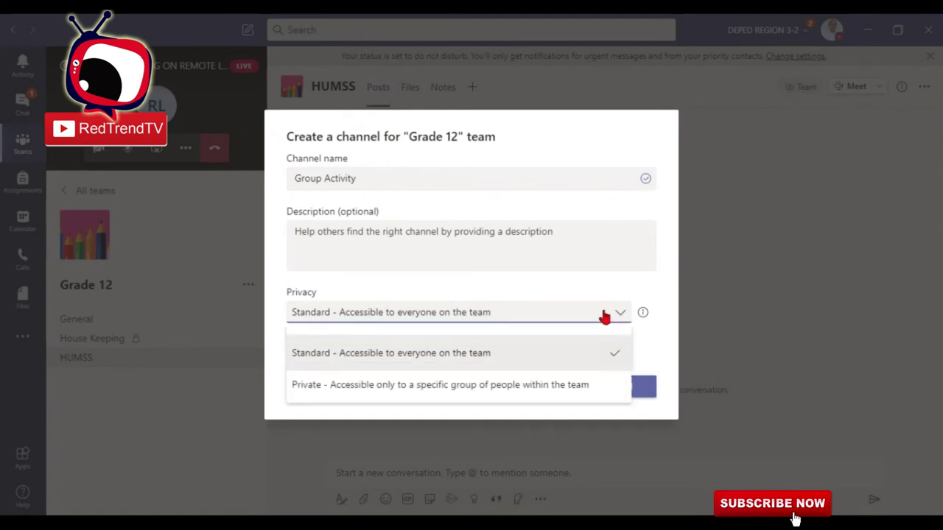
click(602, 313)
click(642, 391)
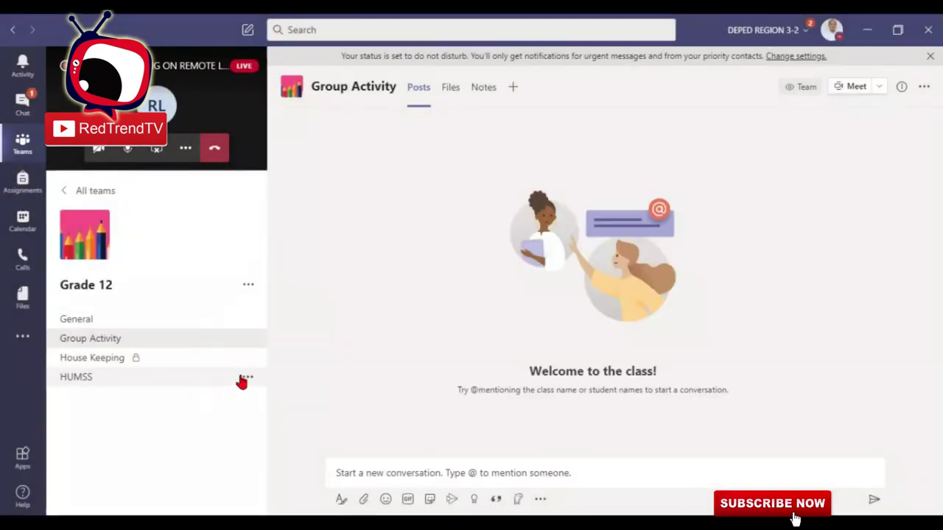
Step: Delete the HUMSS channel from Grade 12 and confirm the deletion
click(245, 378)
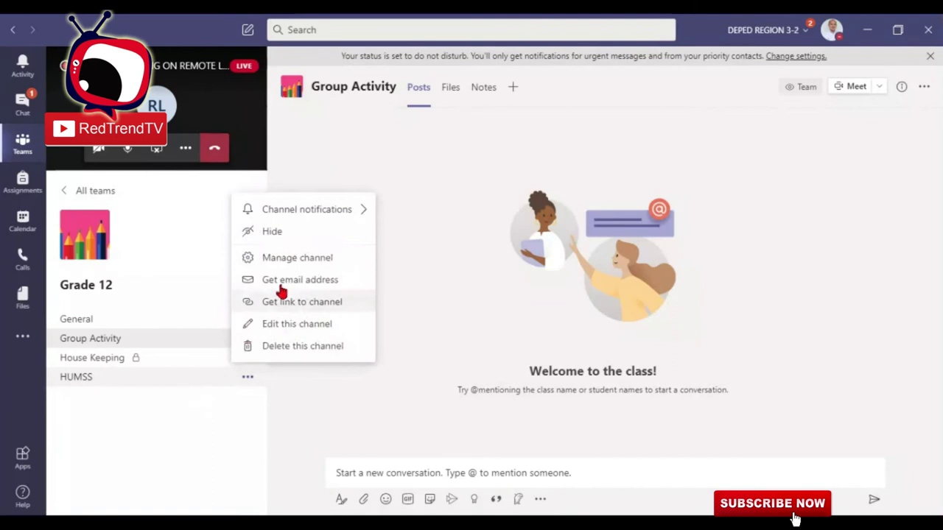
click(151, 392)
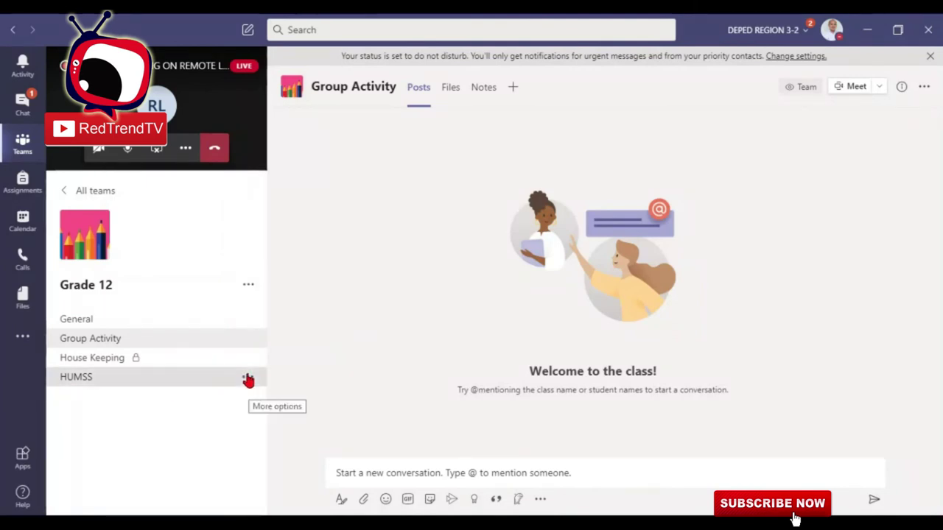
click(246, 378)
click(288, 346)
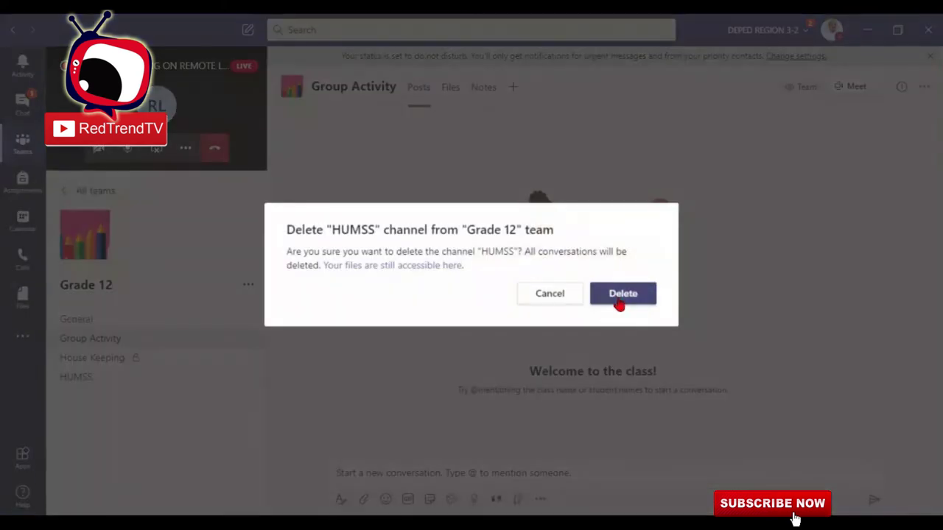
click(619, 305)
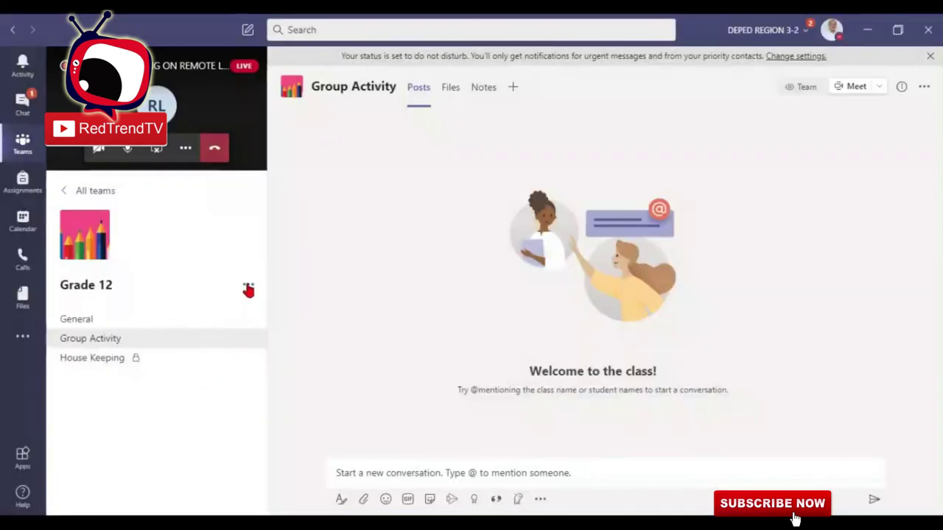
click(248, 285)
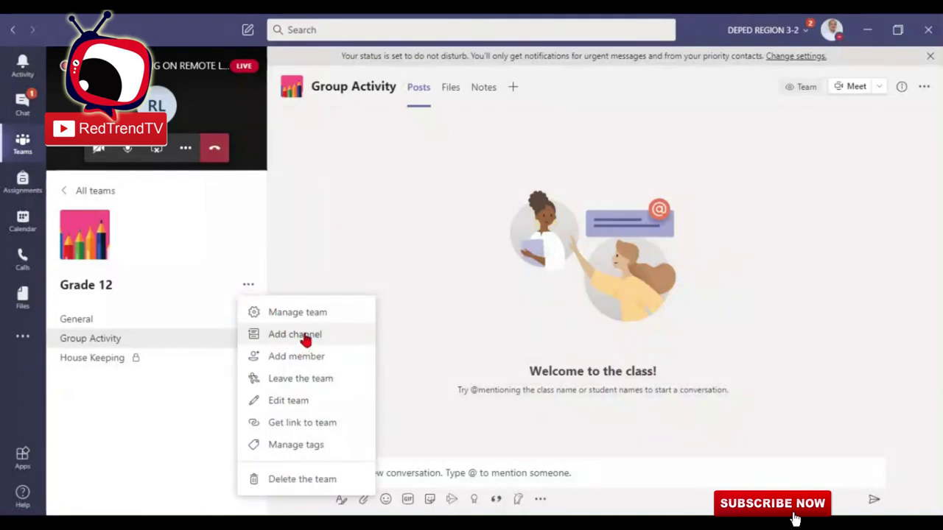
Step: Start a private channel named 'HUM', then cancel it because the name is taken
click(305, 336)
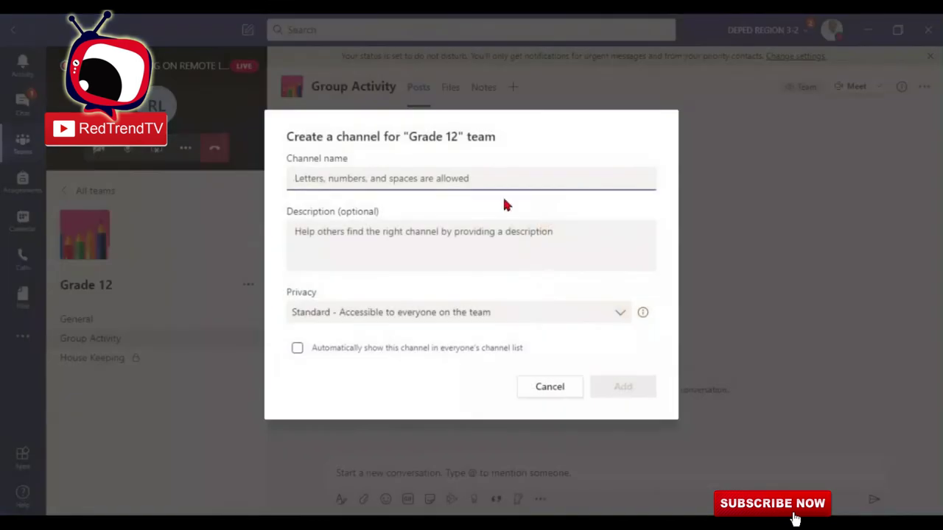
text(HU)
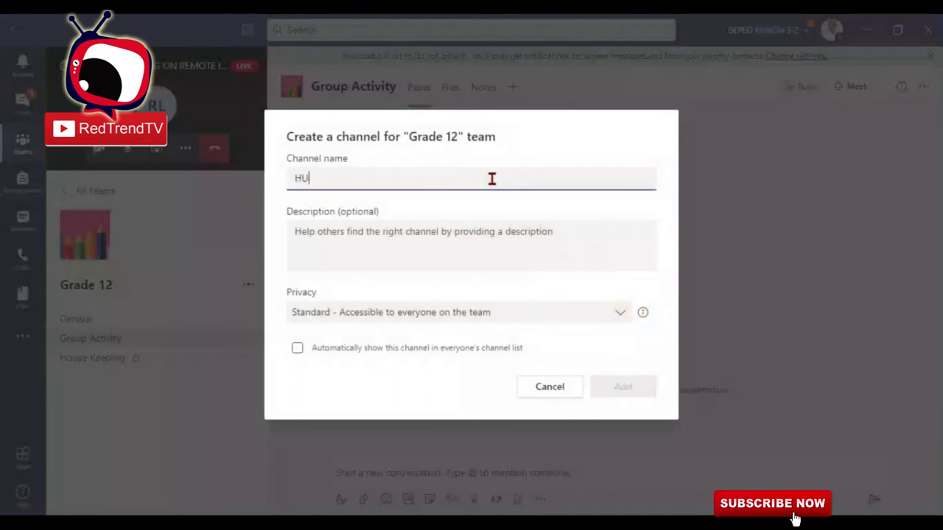
text(MSS)
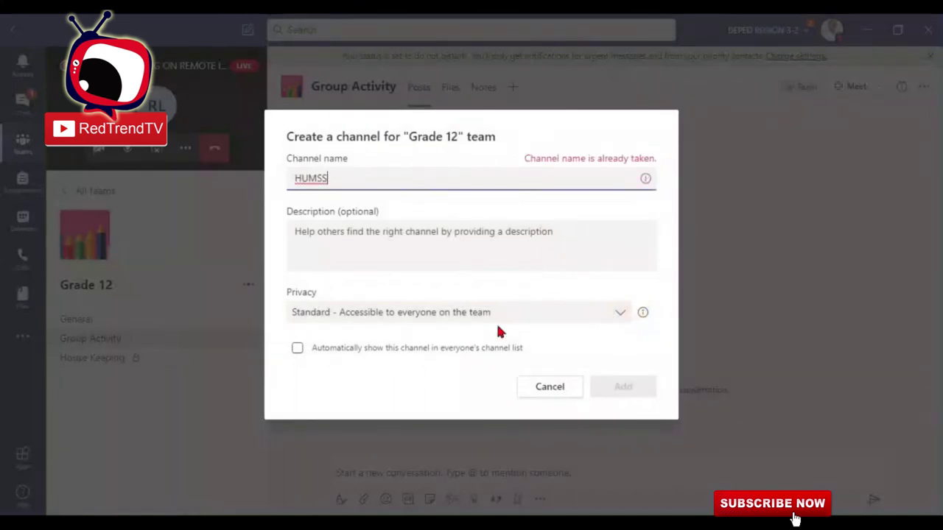
click(500, 313)
click(452, 384)
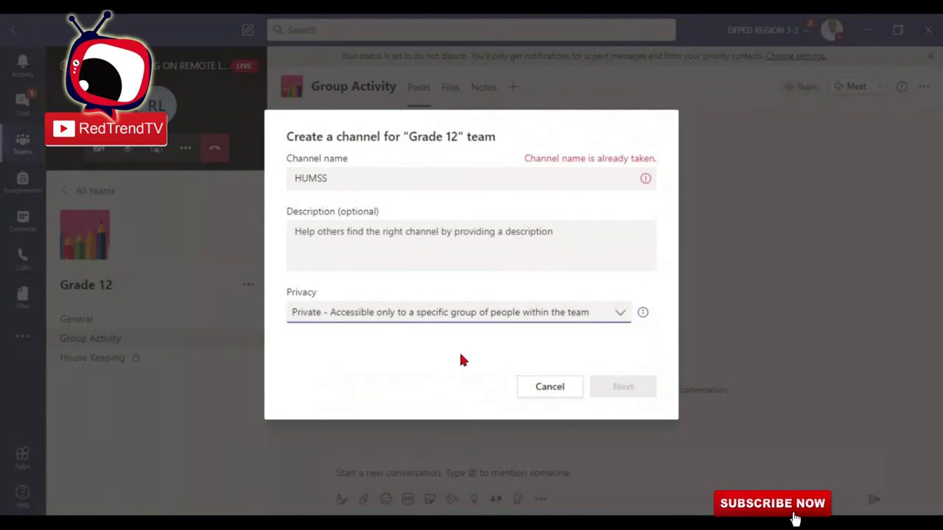
click(555, 389)
Step: Create a private channel named 'HUMSS 12' and continue to adding members
click(248, 285)
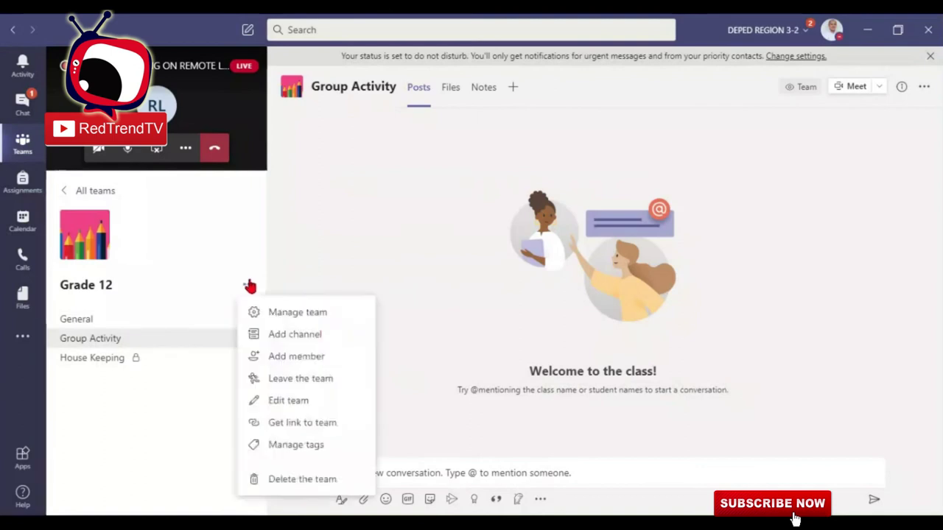
click(321, 337)
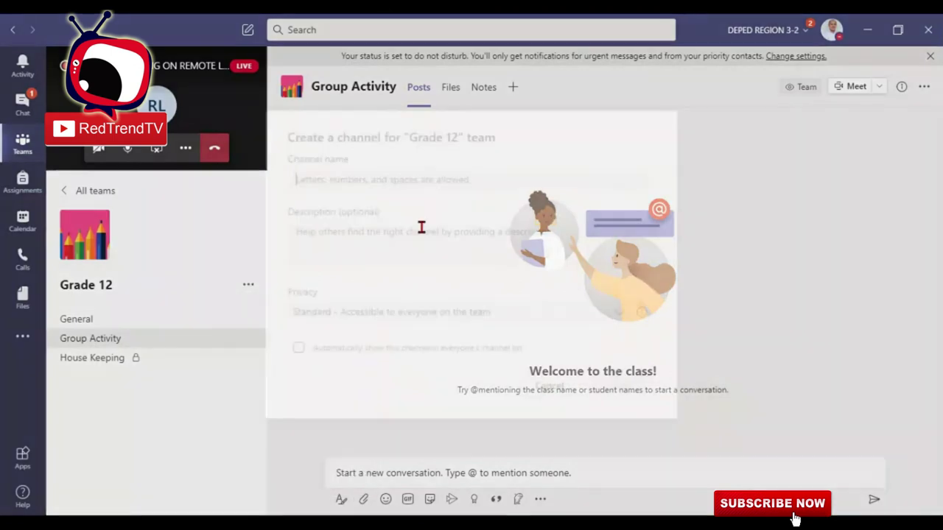
text(HUMSS 12)
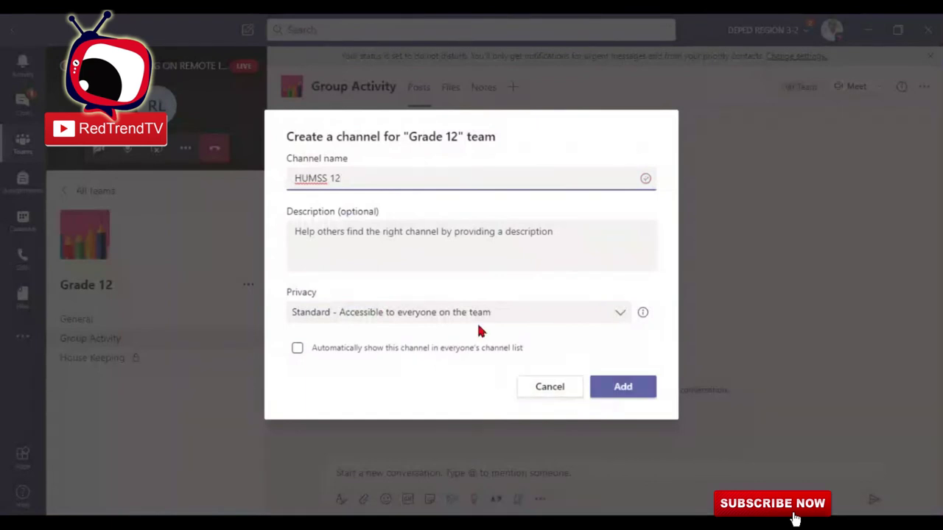
click(487, 321)
click(450, 383)
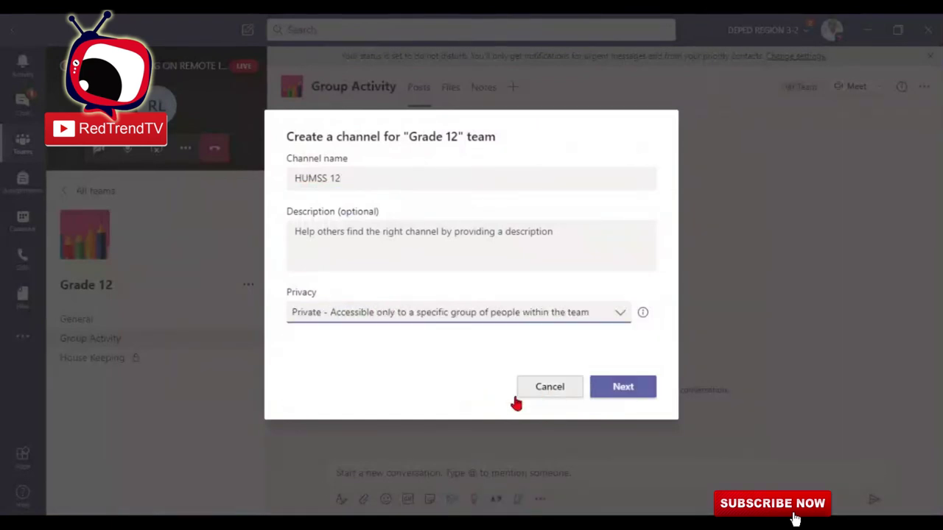
click(626, 389)
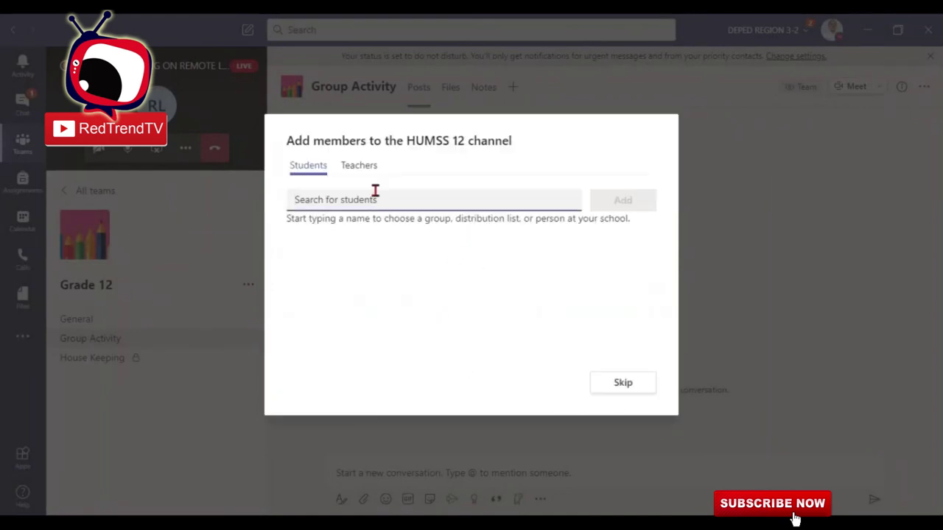
Step: Search for two students, add them as HUMSS 12 members, and finish
text(Krisr)
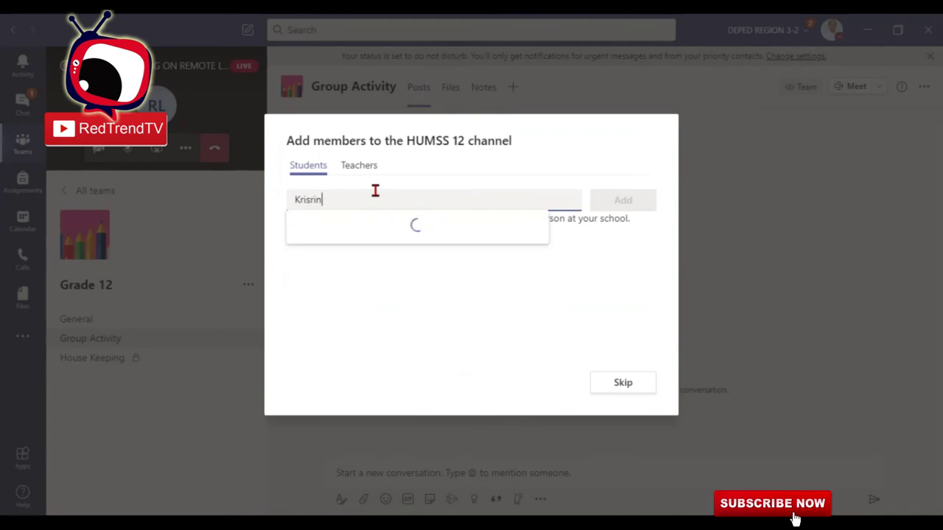
key(BackSpace)
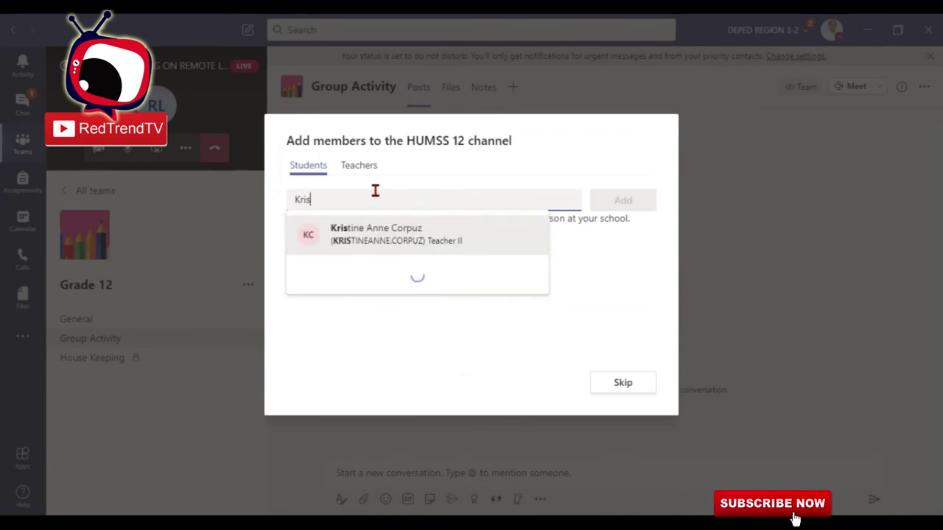
click(445, 243)
text(K)
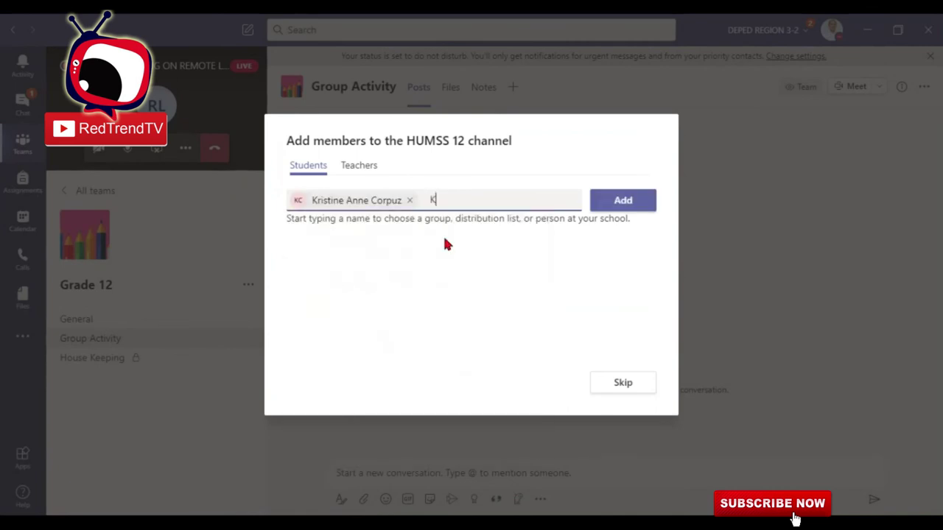
text(aren)
click(445, 243)
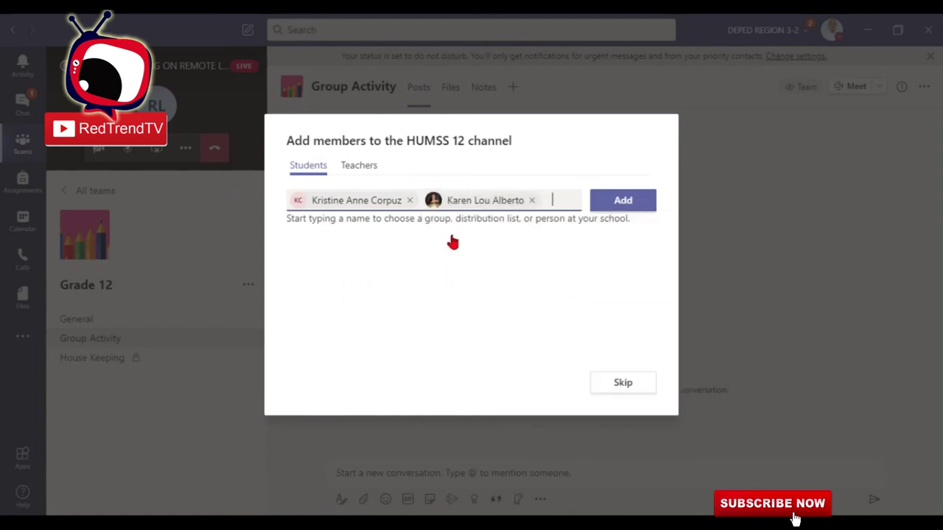
click(614, 209)
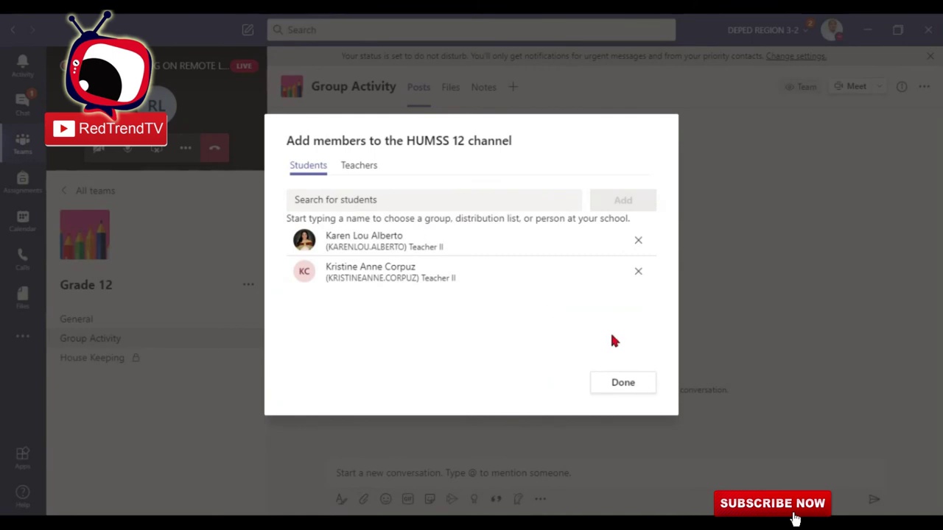
click(624, 382)
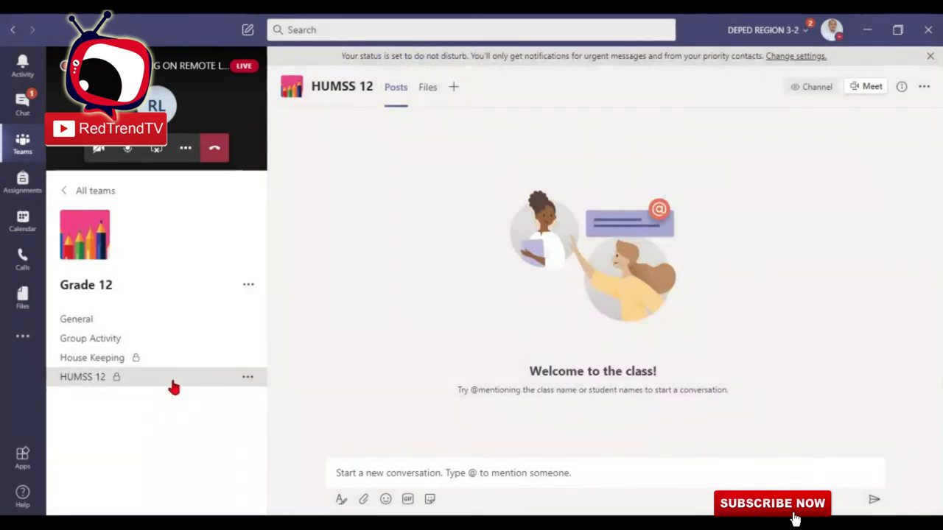
Step: Browse the Grade 12 channels, settle on HUMSS 12, and open the team's options menu
click(165, 342)
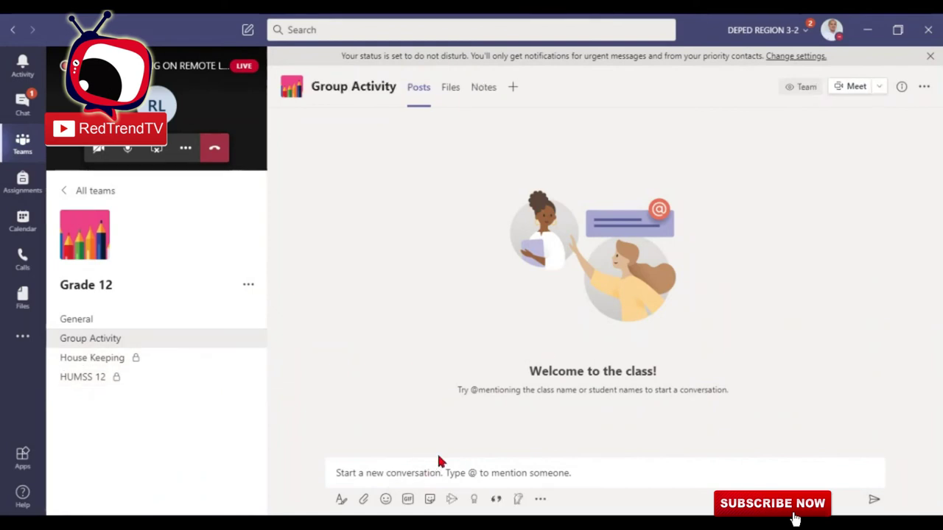
click(143, 324)
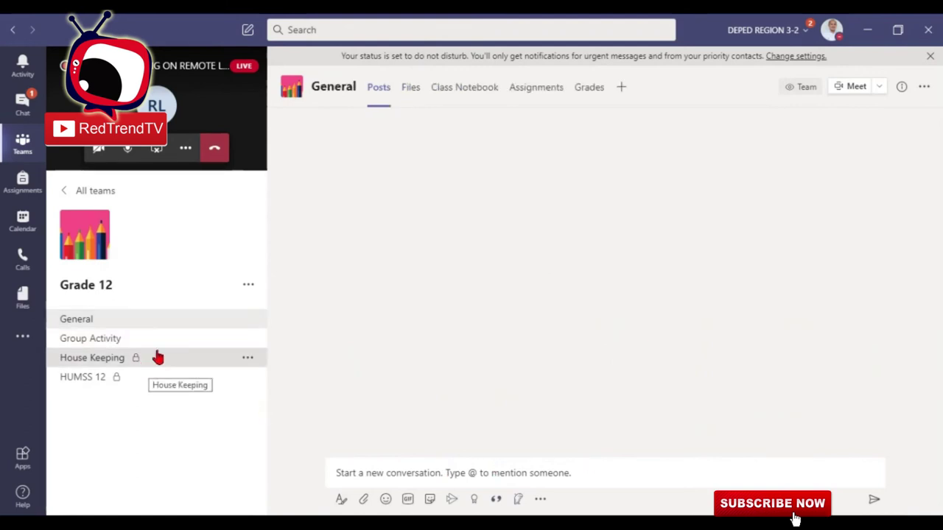
click(155, 358)
click(159, 338)
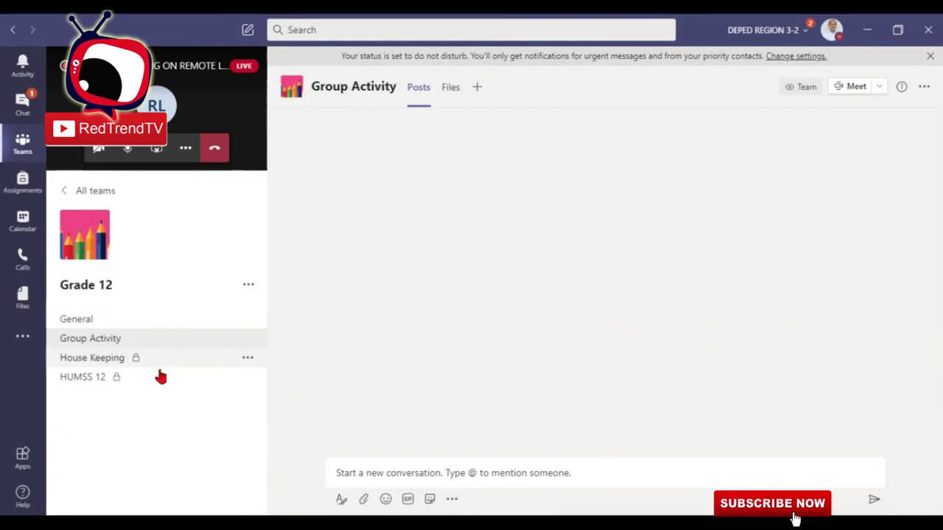
click(160, 377)
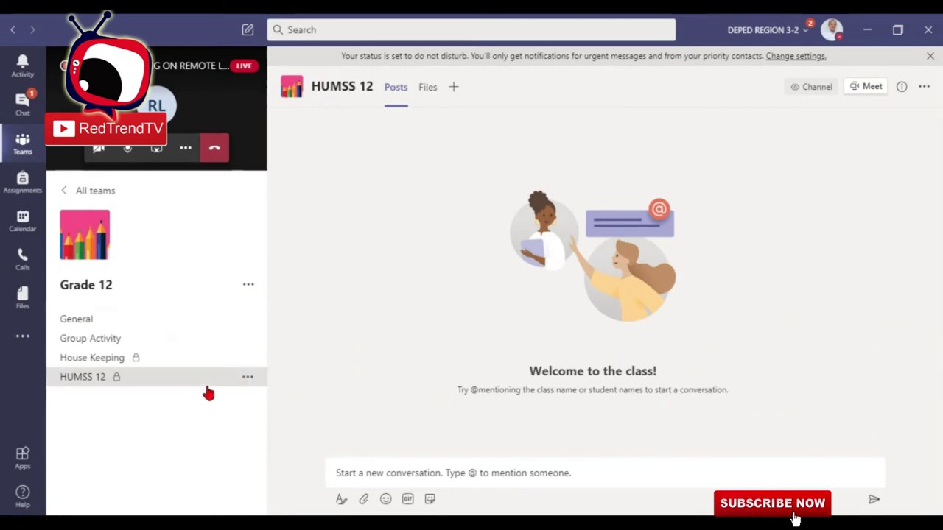
click(248, 285)
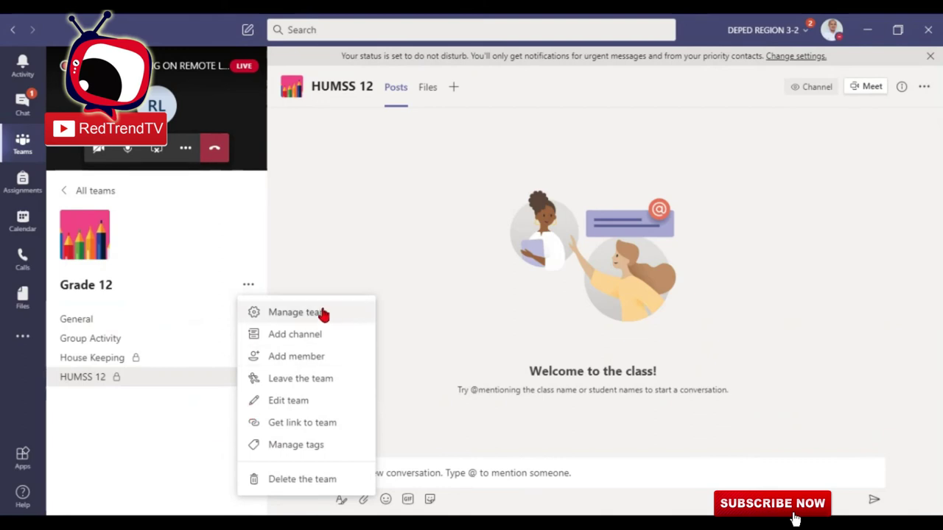
Step: Open Manage team for Grade 12 and check the owner's Role choices without changing them
click(249, 287)
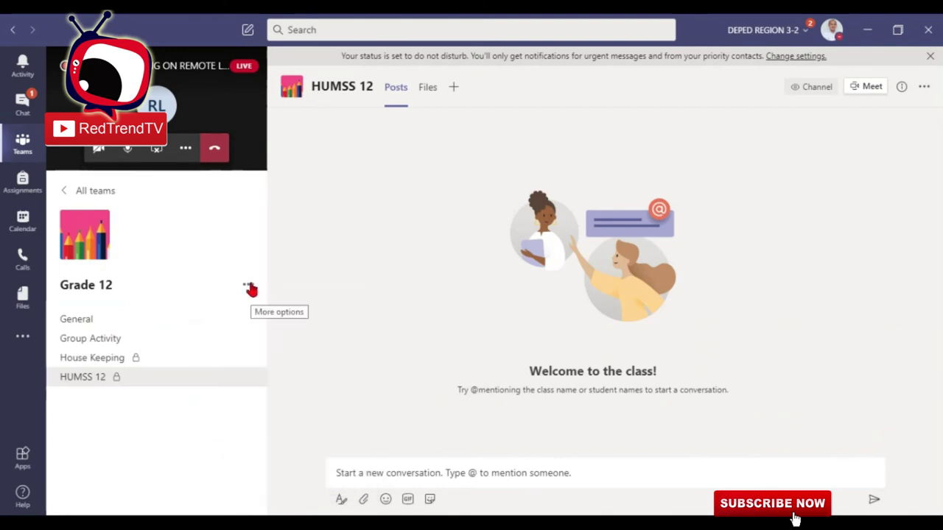
click(249, 287)
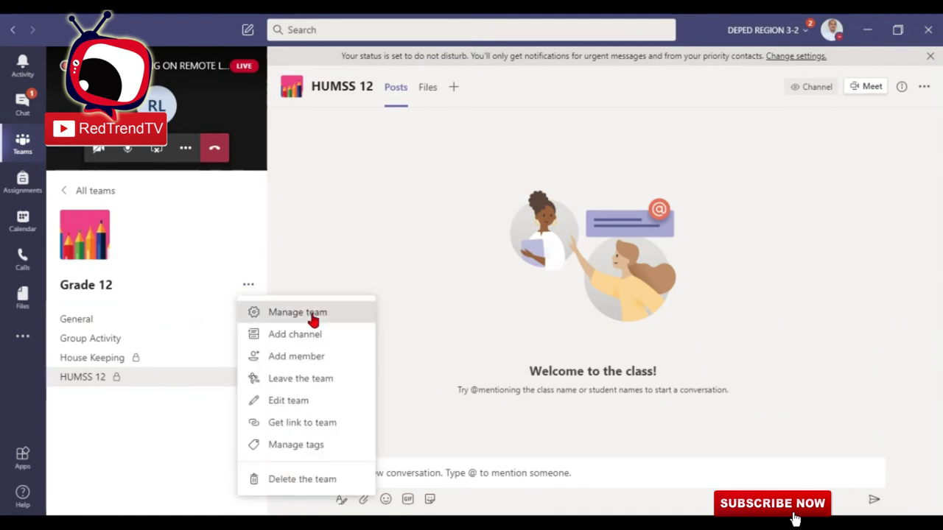
click(313, 318)
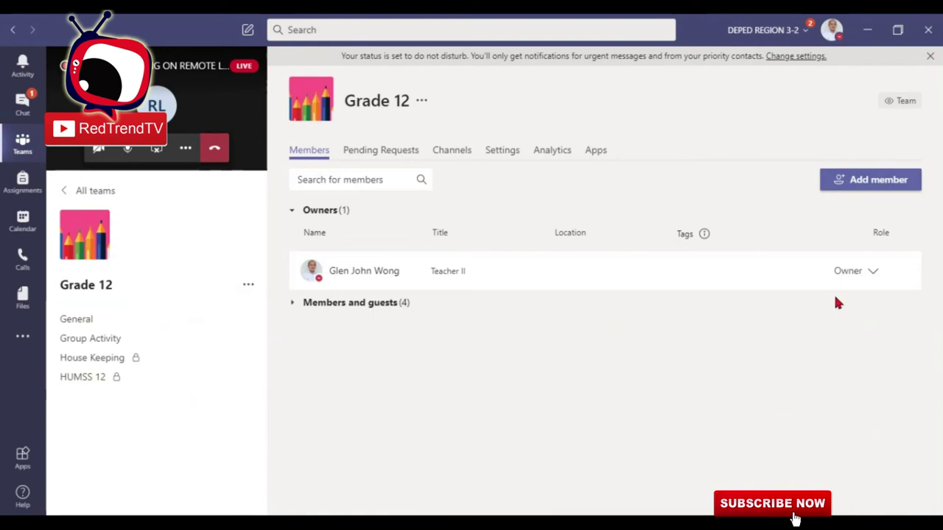
click(873, 272)
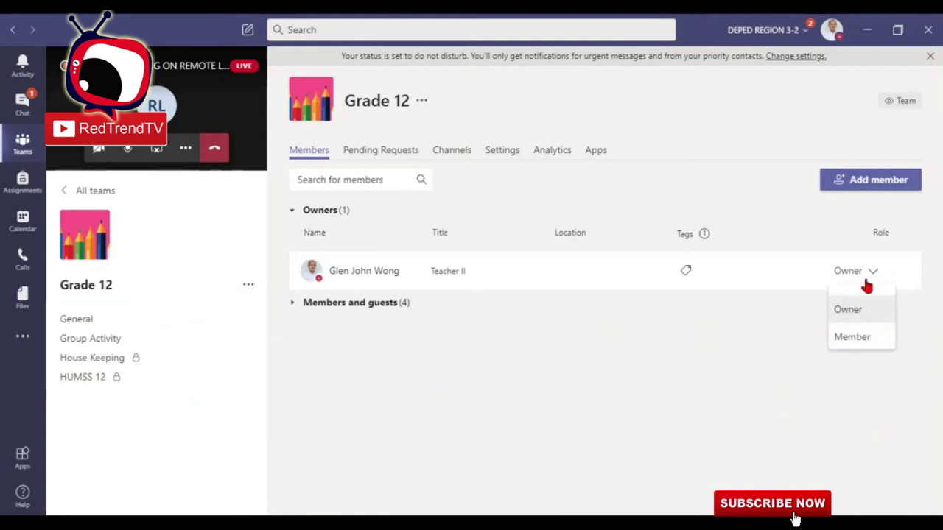
click(872, 272)
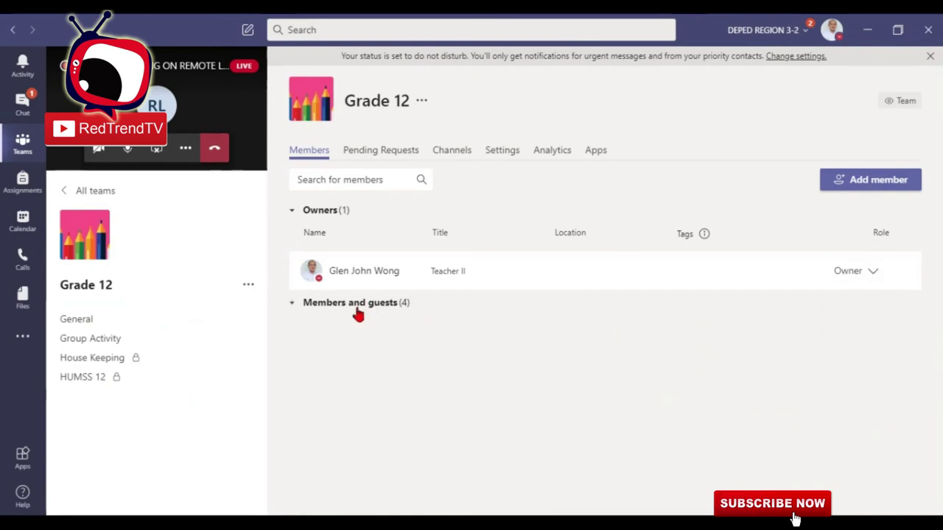
Step: Expand Members and guests, mute the first two students, then unmute them again
click(293, 309)
mouse_move(245, 347)
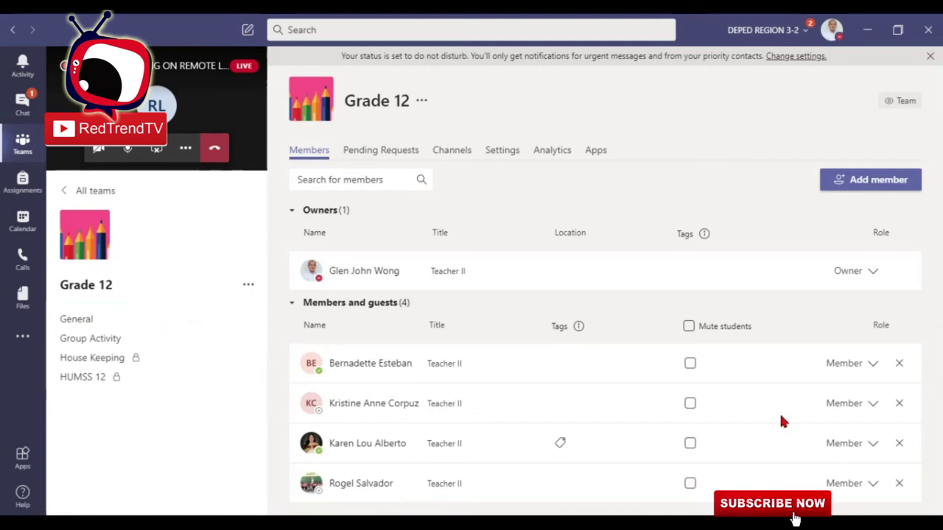
click(690, 365)
click(691, 405)
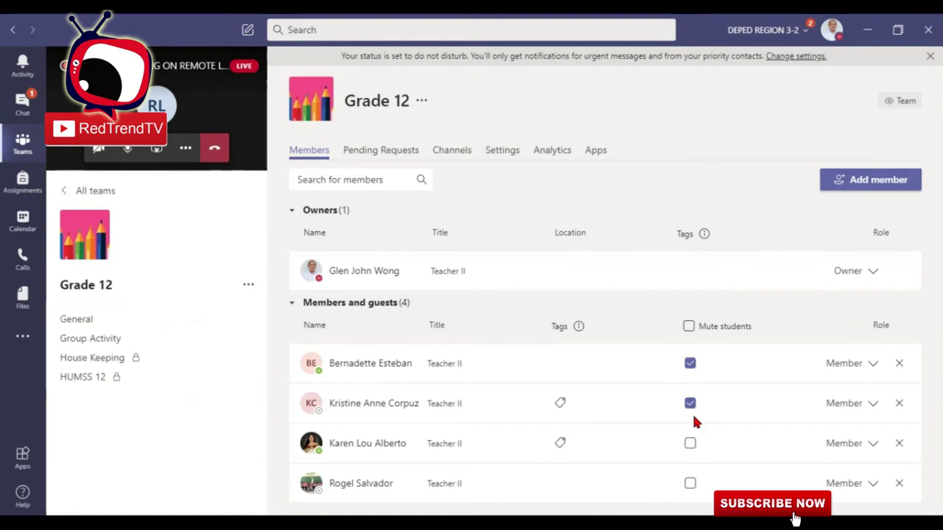
click(690, 363)
click(692, 405)
click(691, 364)
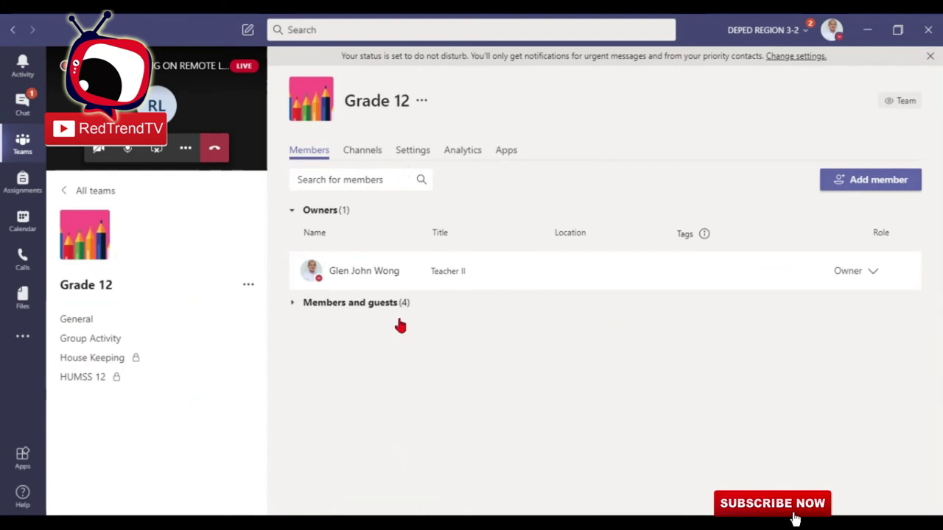
Step: Check the Channels and Settings tabs, then return to Manage team and expand Team code under Settings
click(292, 304)
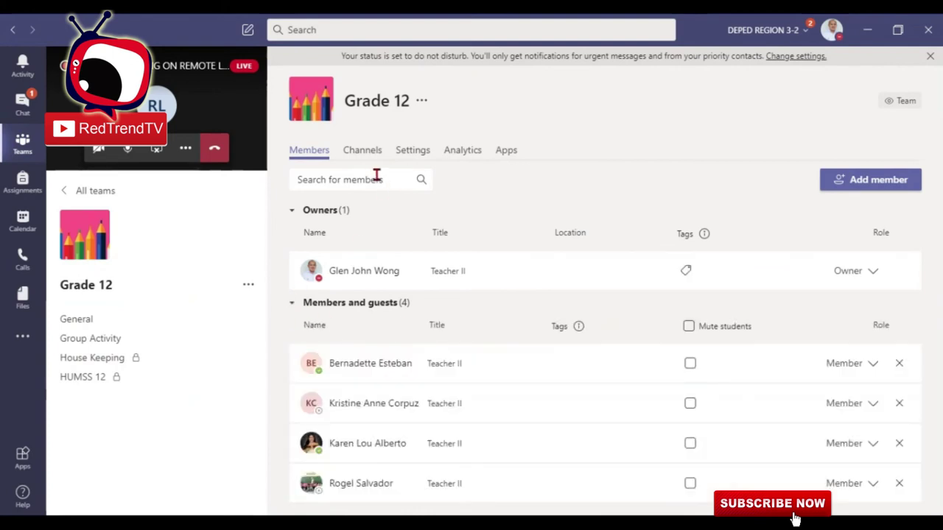
click(365, 152)
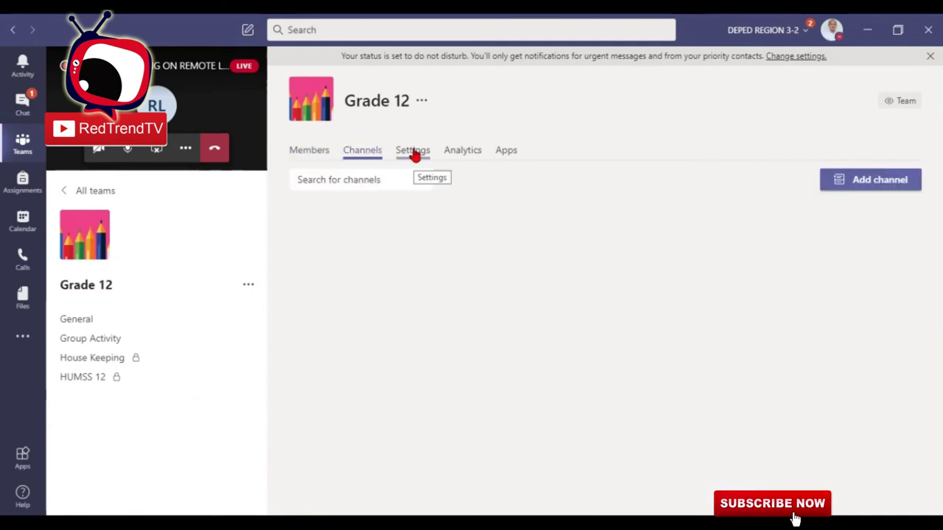
click(415, 153)
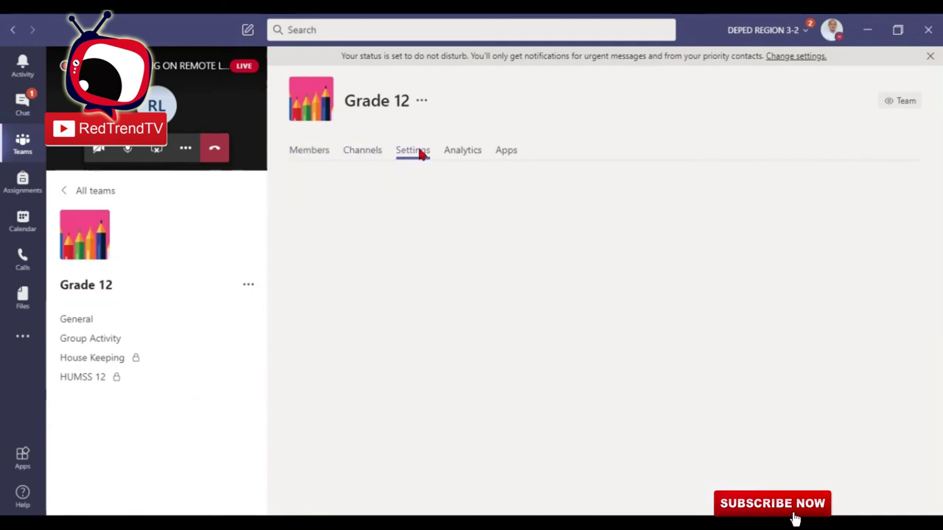
click(249, 287)
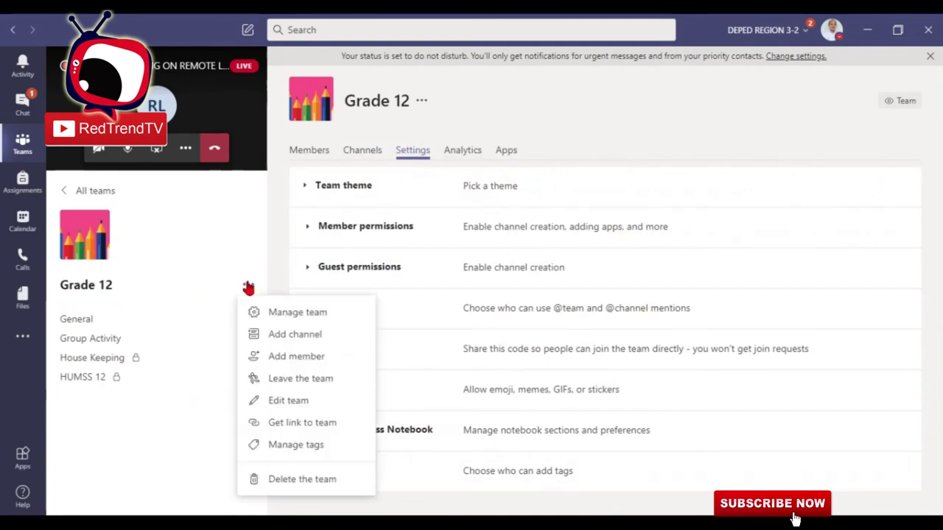
click(267, 311)
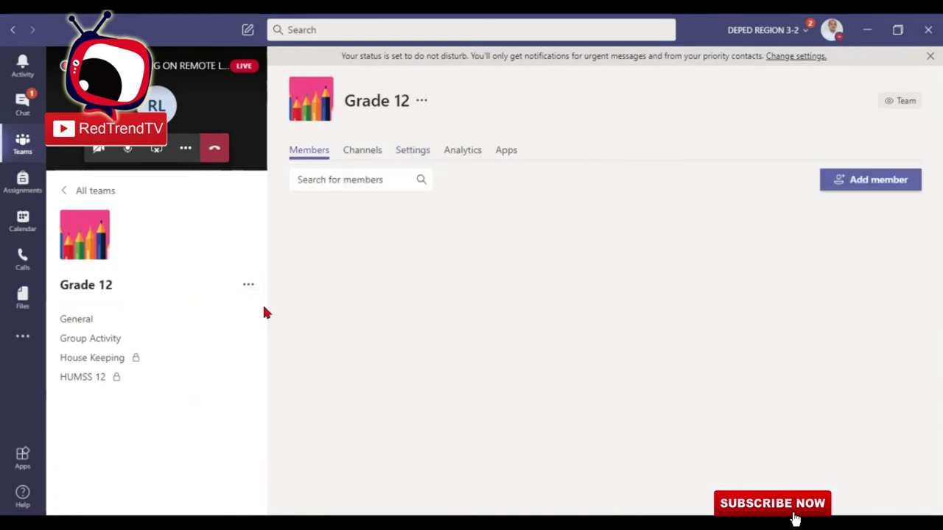
click(414, 152)
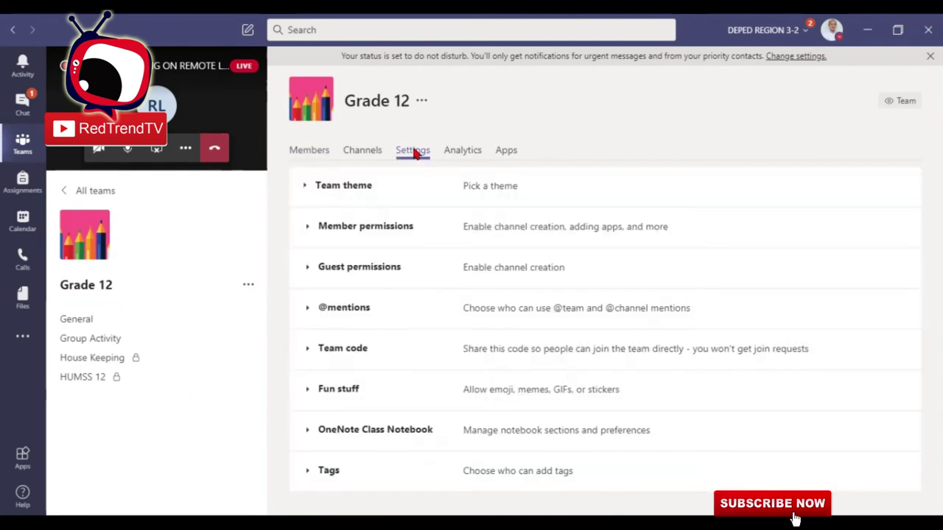
click(309, 352)
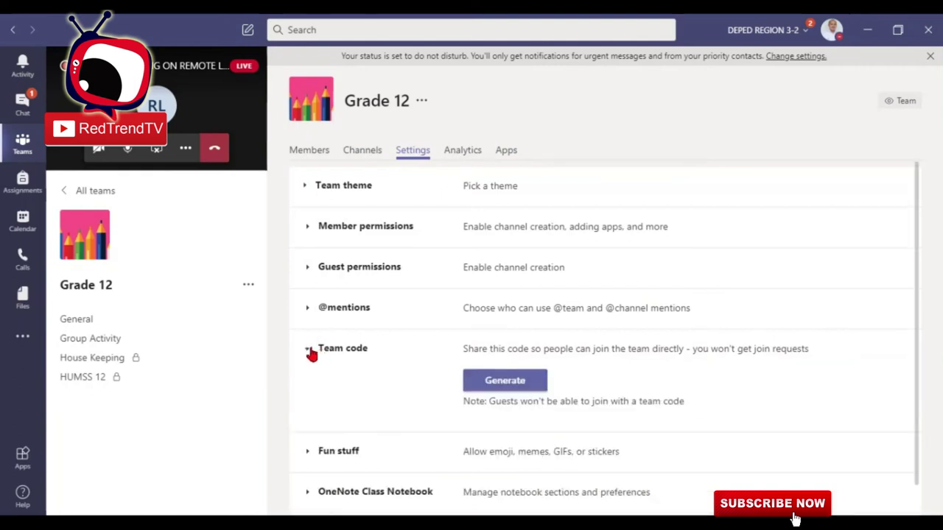
Step: Click Generate under Team code to create the Grade 12 join code
click(518, 388)
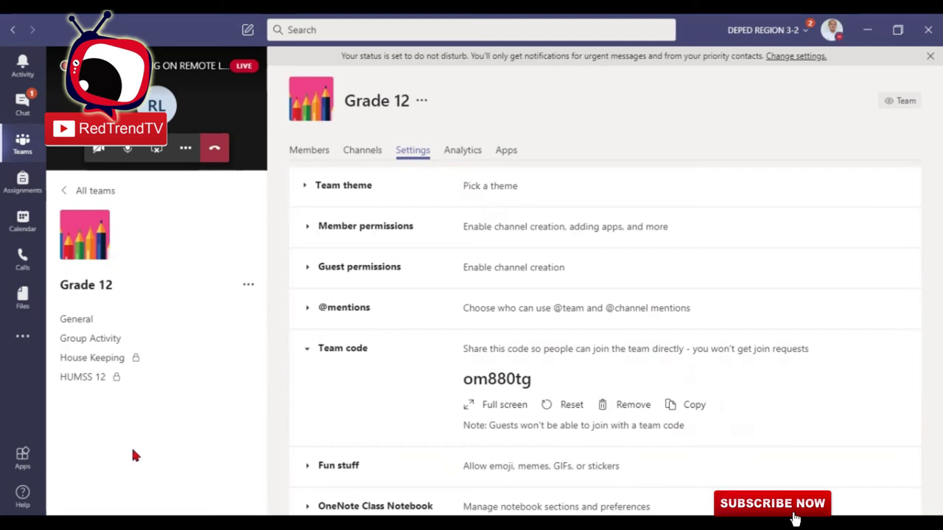
Step: Open the Calendar, move the floating call window left, and scroll the August 2020 work week
click(26, 225)
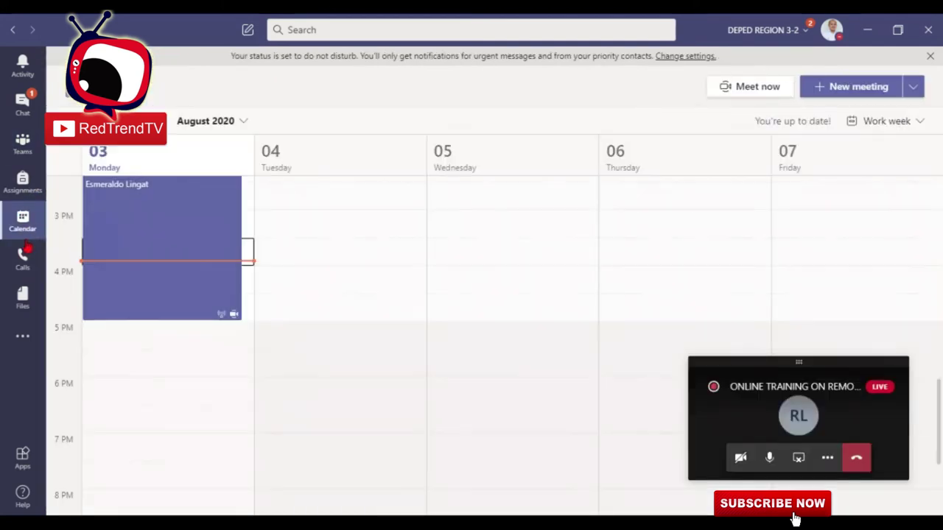
drag(810, 361, 635, 392)
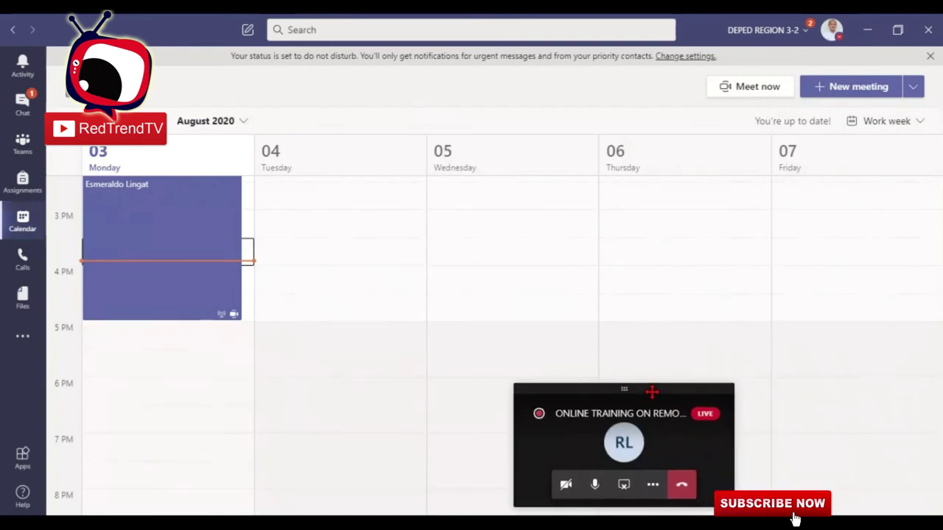
scroll(341, 336, up, 6)
scroll(342, 335, down, 3)
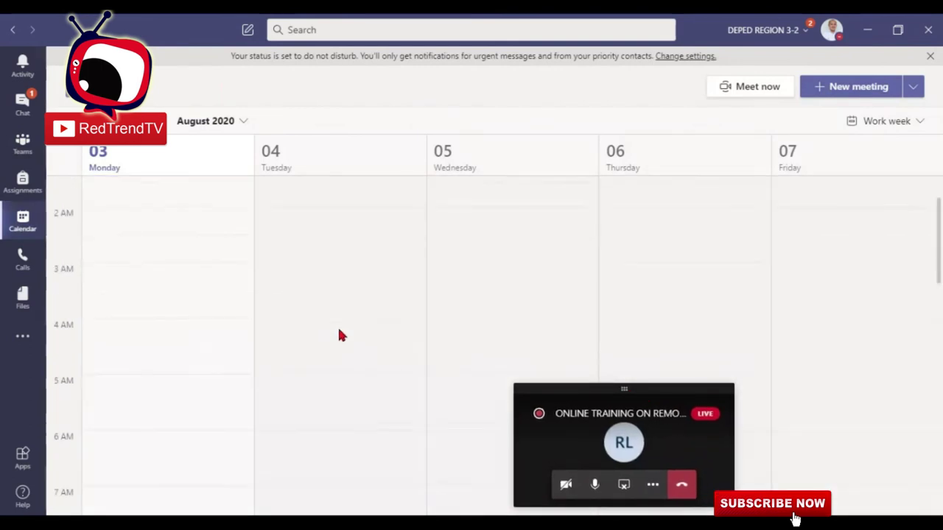
scroll(341, 333, down, 3)
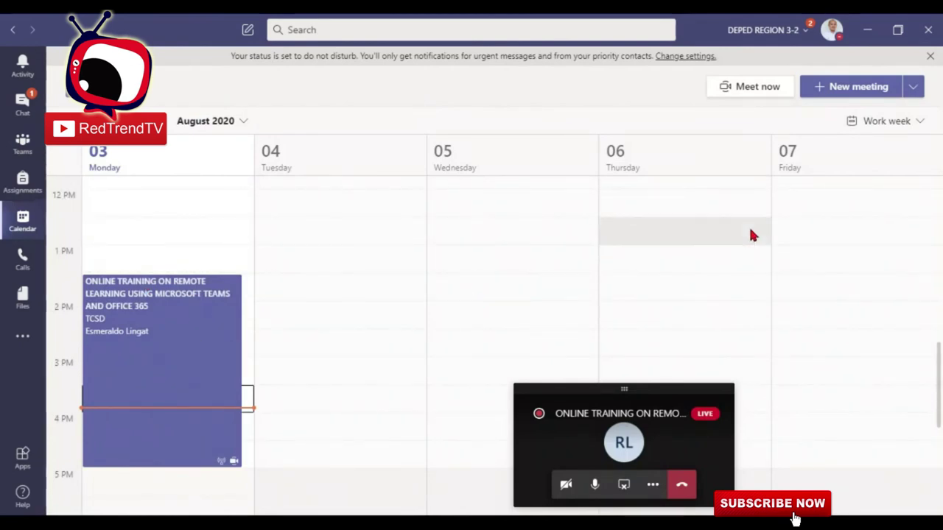
scroll(553, 255, up, 5)
scroll(449, 254, down, 5)
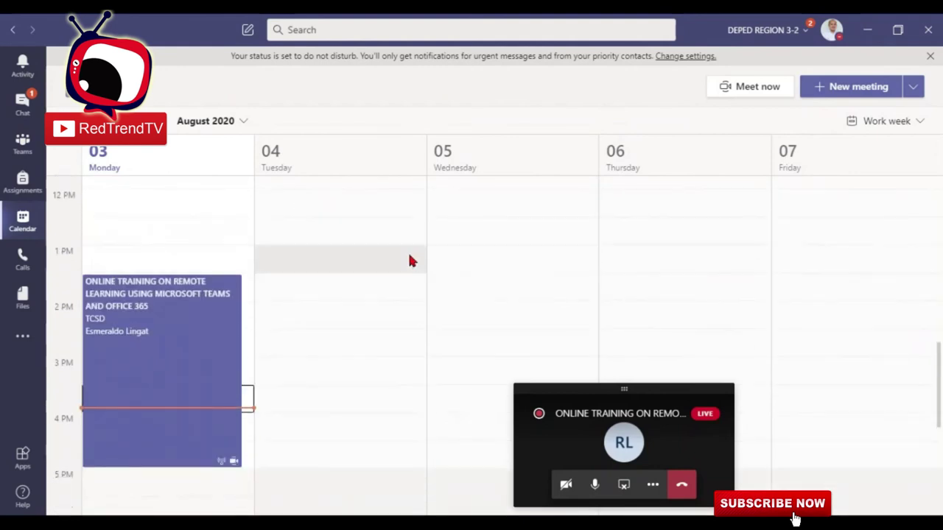
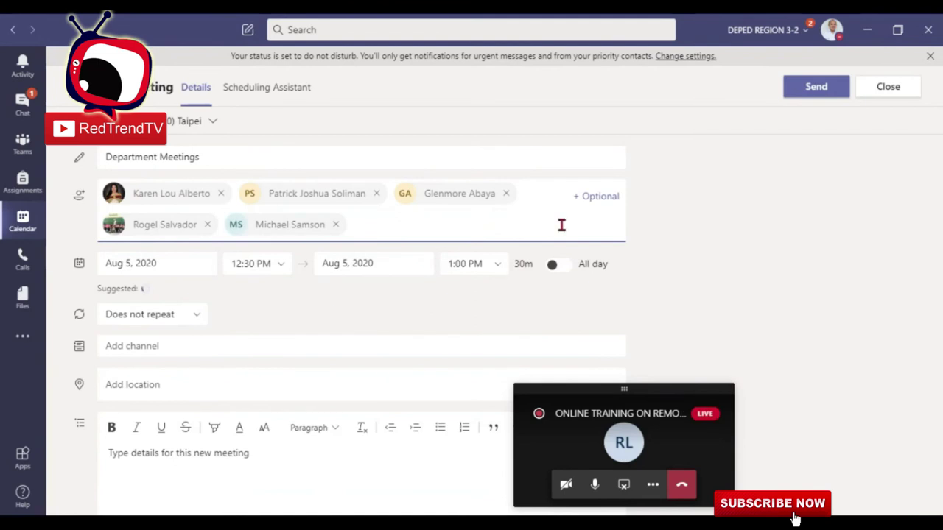
Step: Set the meeting end time to 2:00 PM (1h 30m), leaving the channel unset
scroll(288, 328, down, 1)
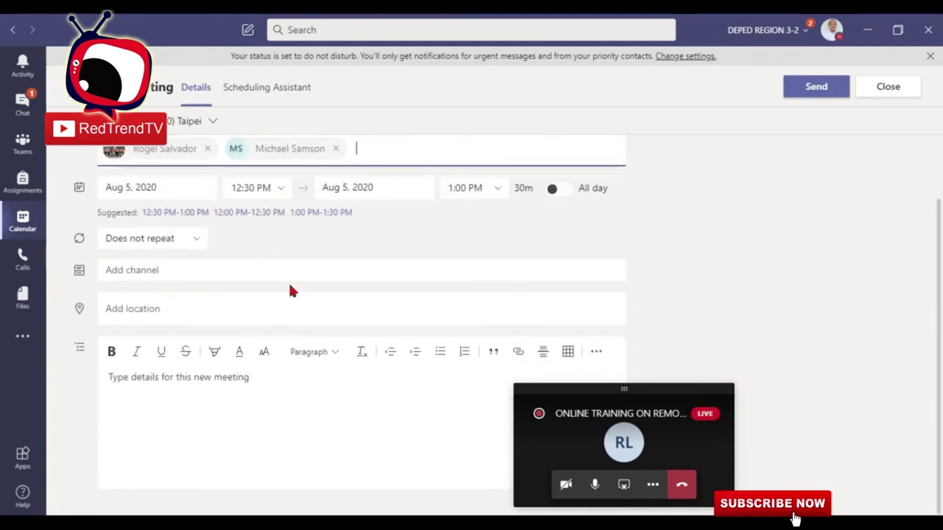
scroll(288, 281, up, 1)
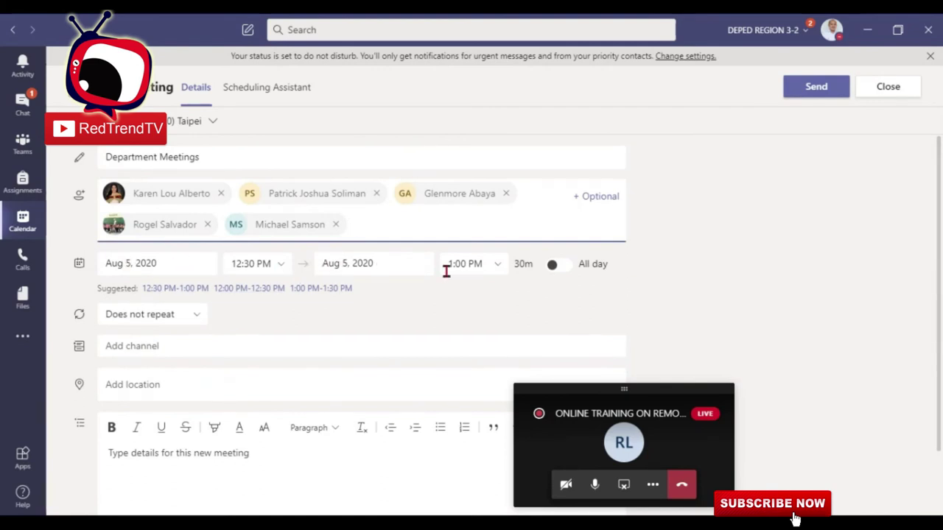
click(500, 267)
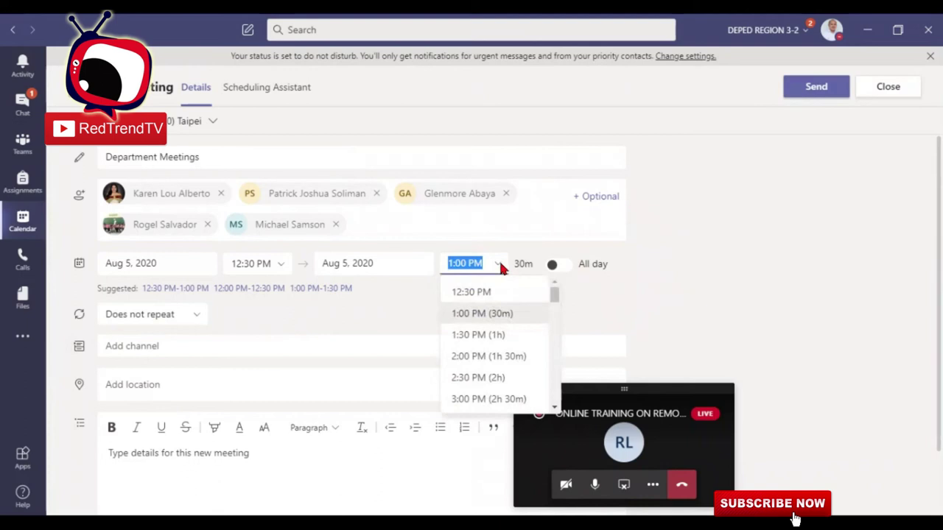
click(492, 358)
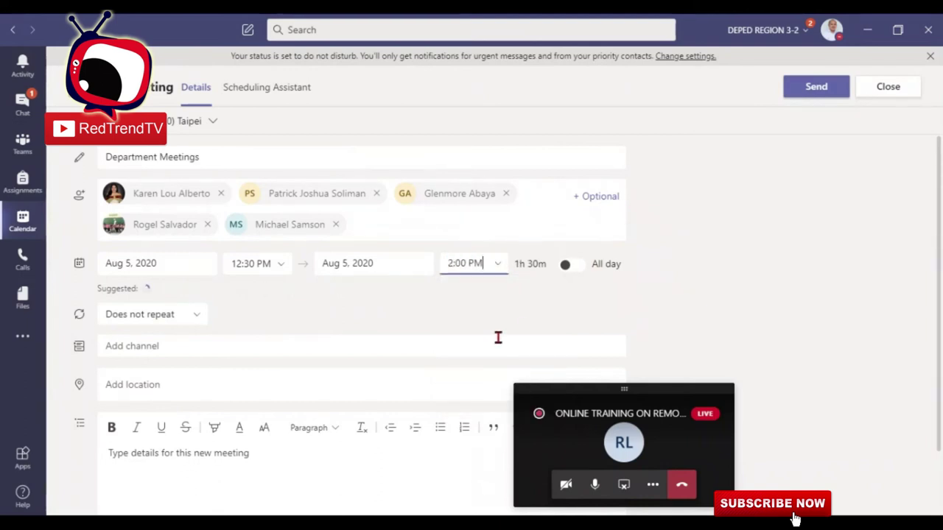
scroll(434, 328, down, 1)
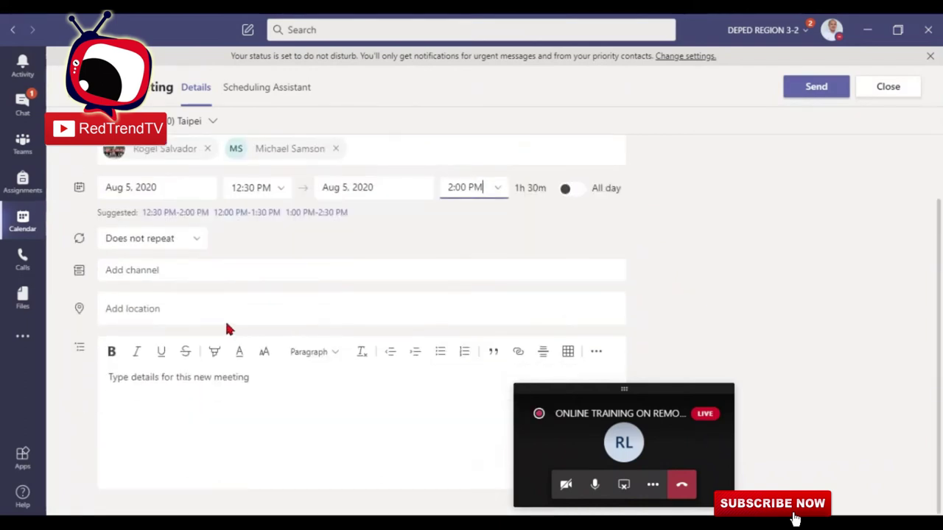
click(152, 270)
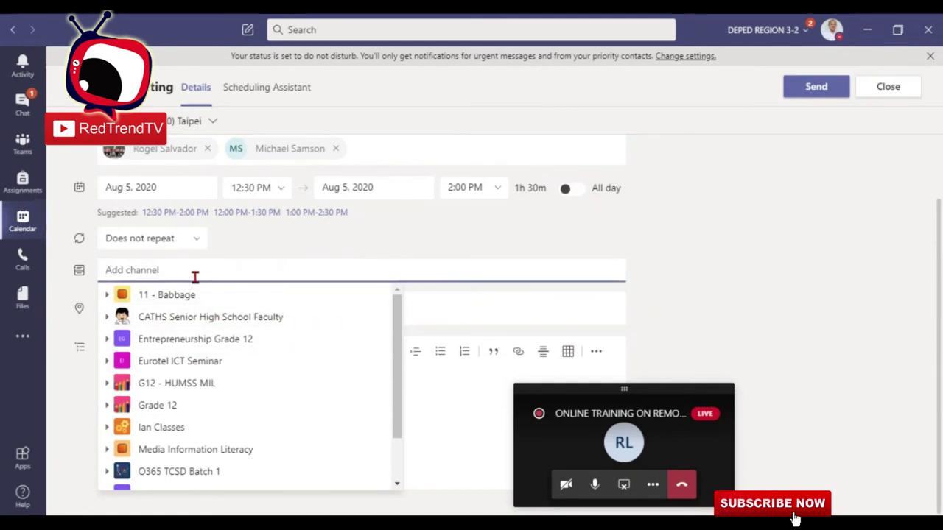
click(871, 333)
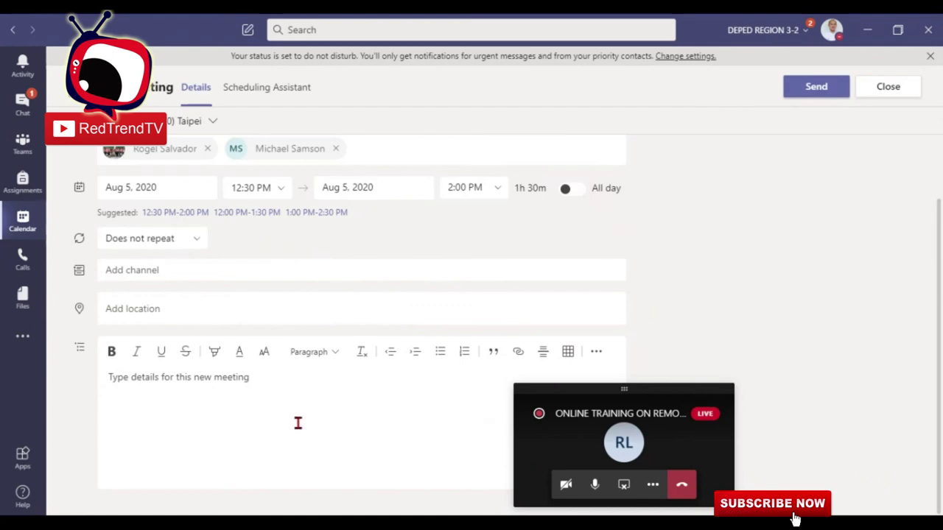
Step: Enter the details 'Conducting Virtula Graduation' and send the meeting invitation
click(233, 407)
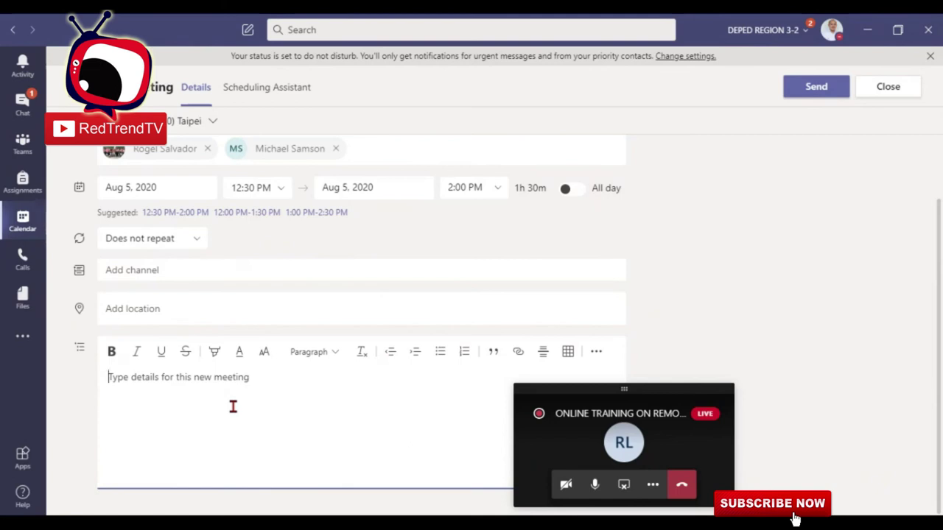
scroll(233, 407, up, 2)
scroll(235, 414, down, 2)
scroll(235, 420, up, 2)
scroll(236, 421, down, 2)
text(Conducting)
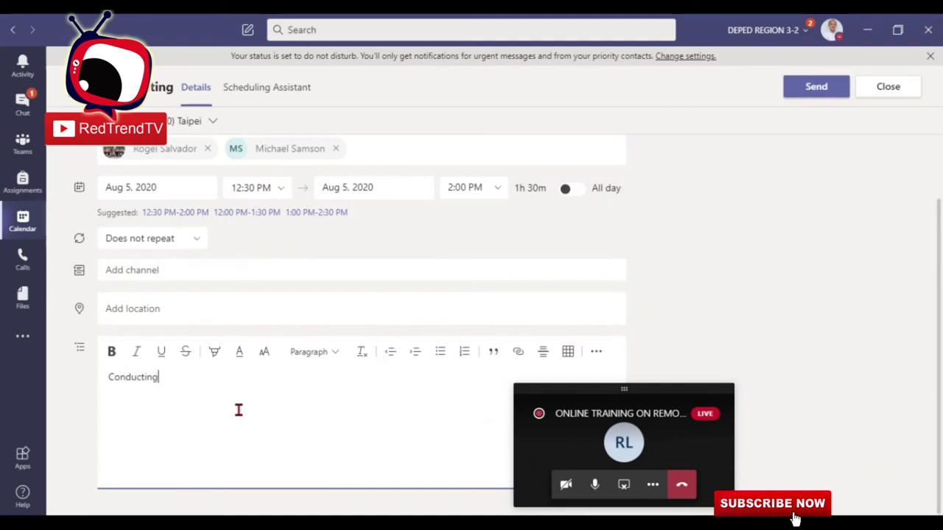
text( Virtula Graduation)
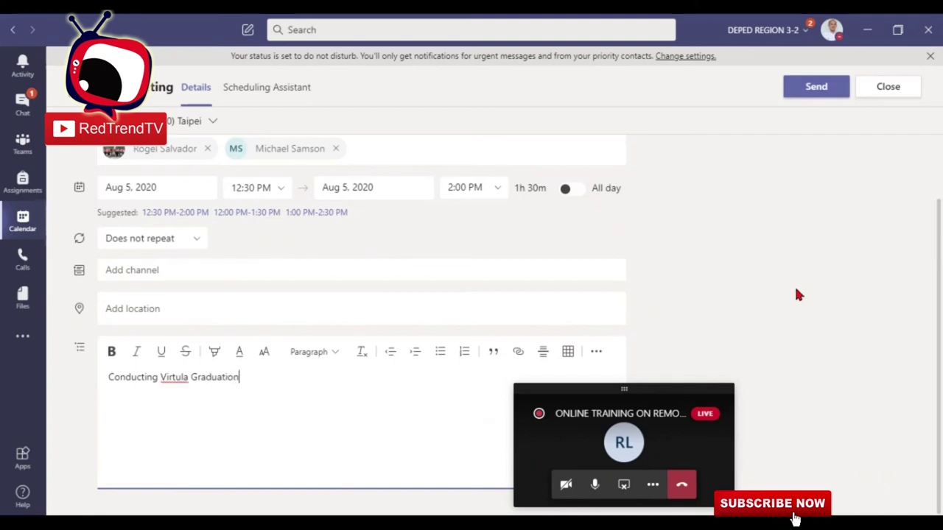
scroll(807, 263, up, 2)
click(809, 95)
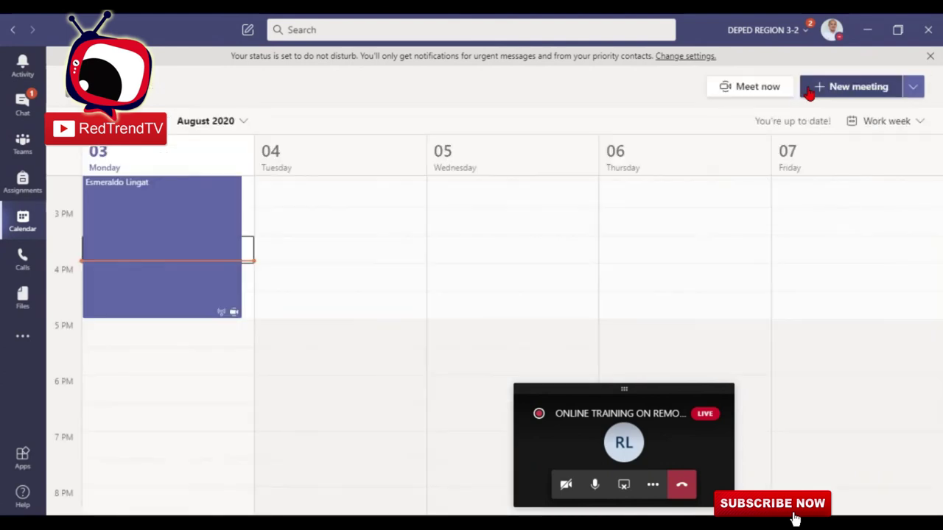
Step: Confirm Department Meetings shows on Aug 5, 12:30–2:00 PM, then go to Calls
scroll(390, 306, up, 4)
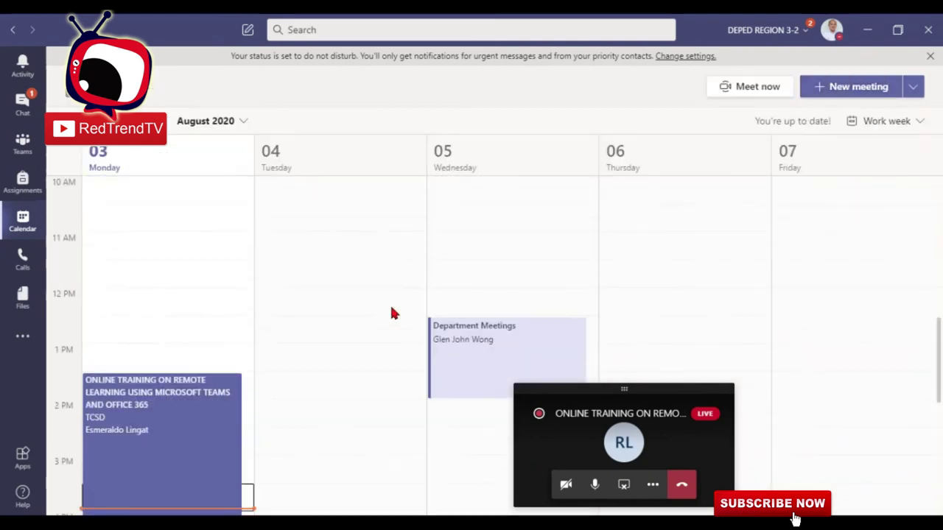
scroll(413, 303, down, 1)
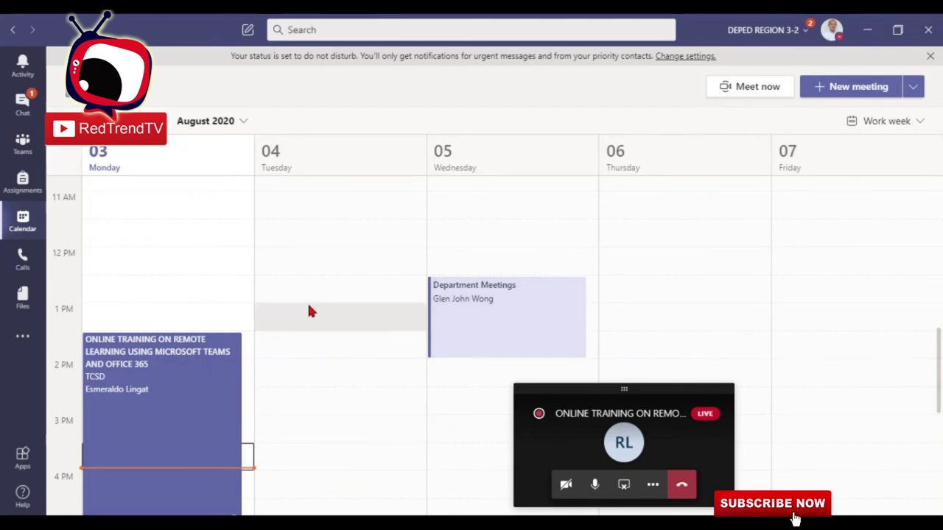
click(23, 260)
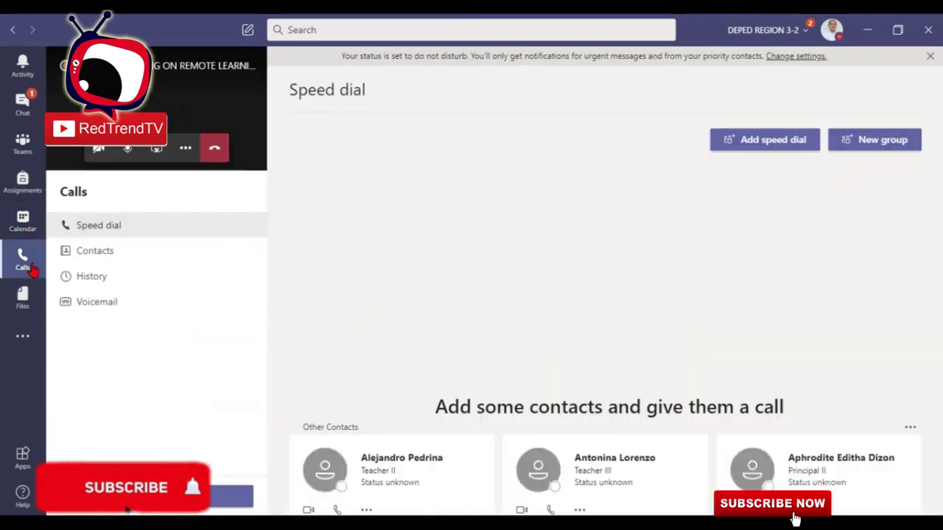
Step: Open Contacts in Calls and scroll through the contact list
click(105, 254)
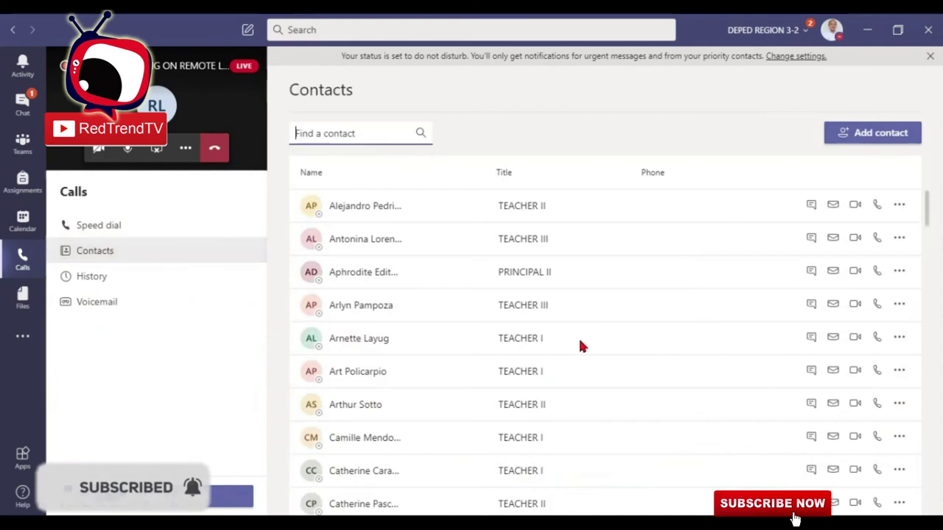
scroll(388, 313, down, 6)
scroll(384, 251, up, 5)
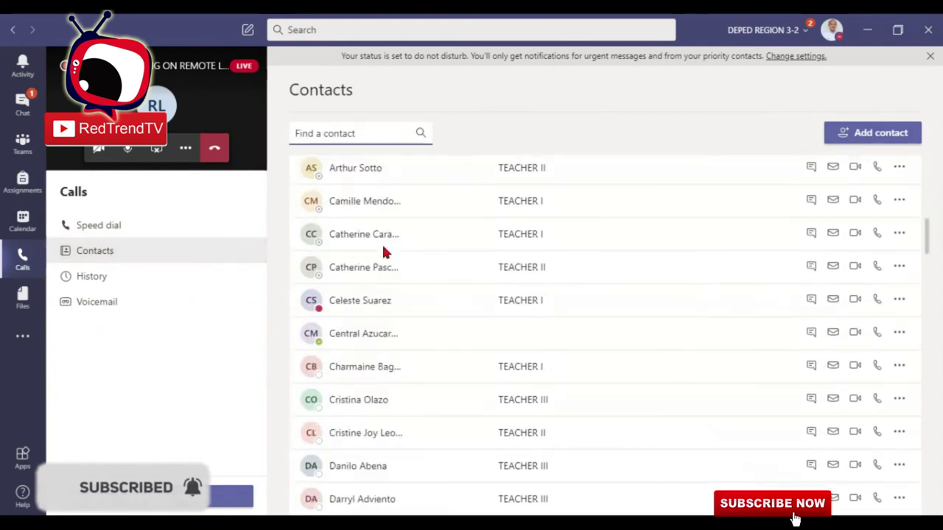
scroll(369, 278, down, 3)
scroll(367, 279, down, 10)
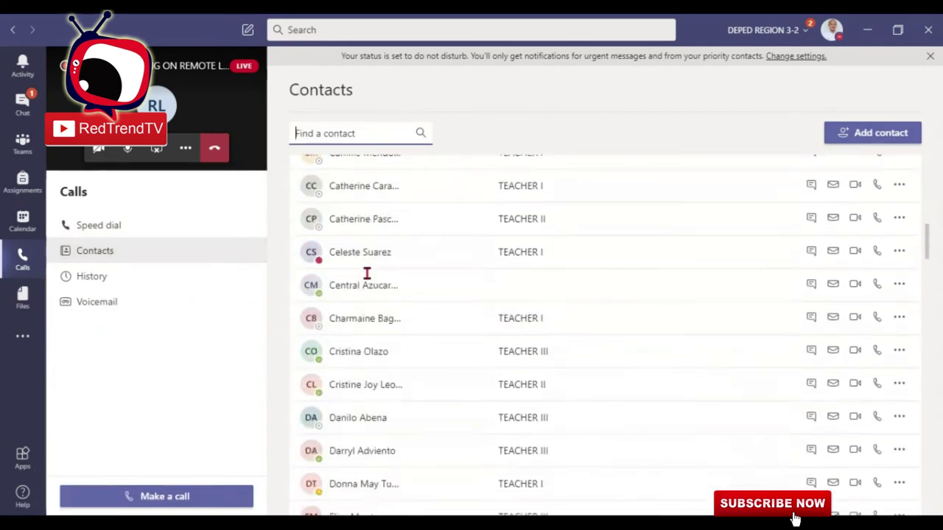
scroll(390, 397, down, 10)
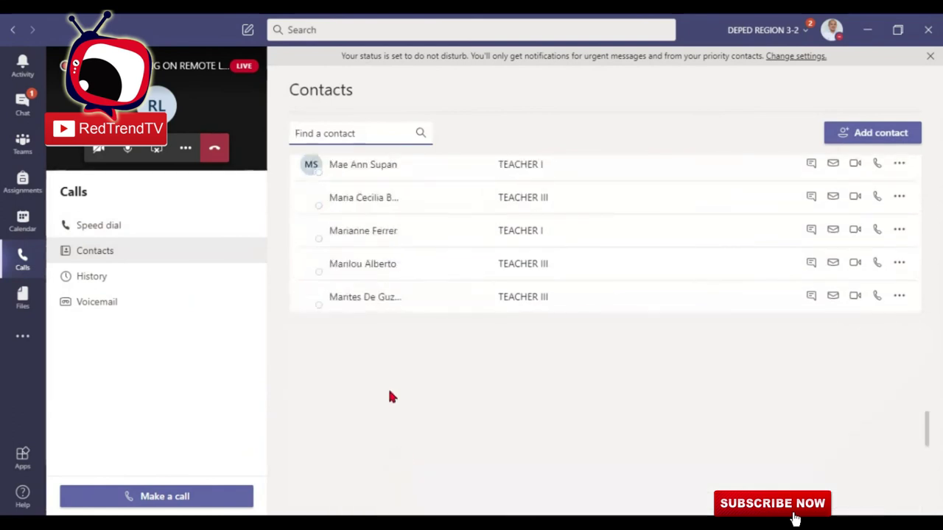
scroll(386, 284, up, 8)
scroll(384, 283, up, 6)
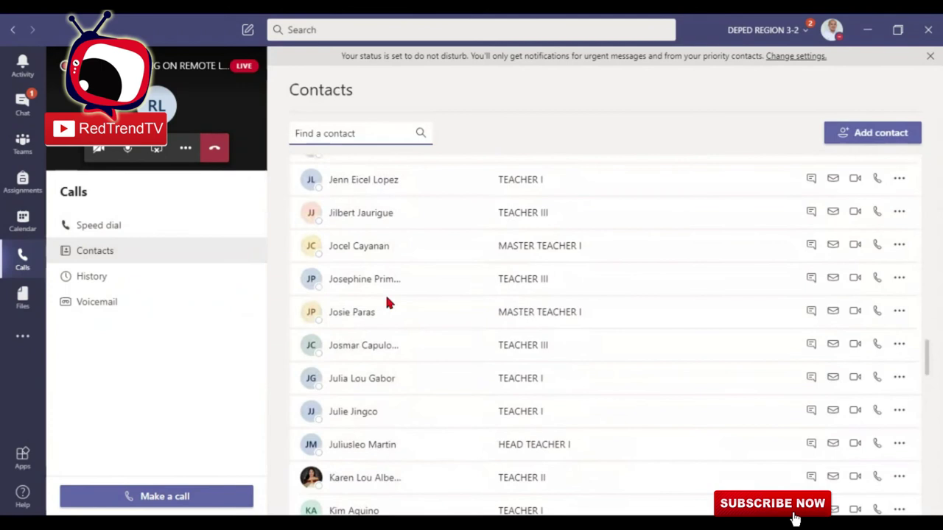
scroll(413, 392, down, 3)
scroll(412, 395, down, 9)
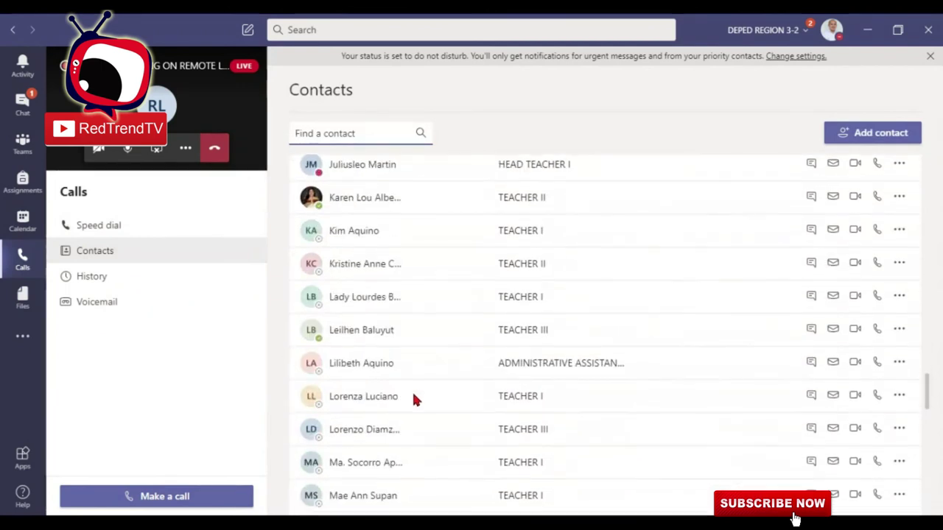
Step: View one contact's profile details and scroll the list again
click(379, 295)
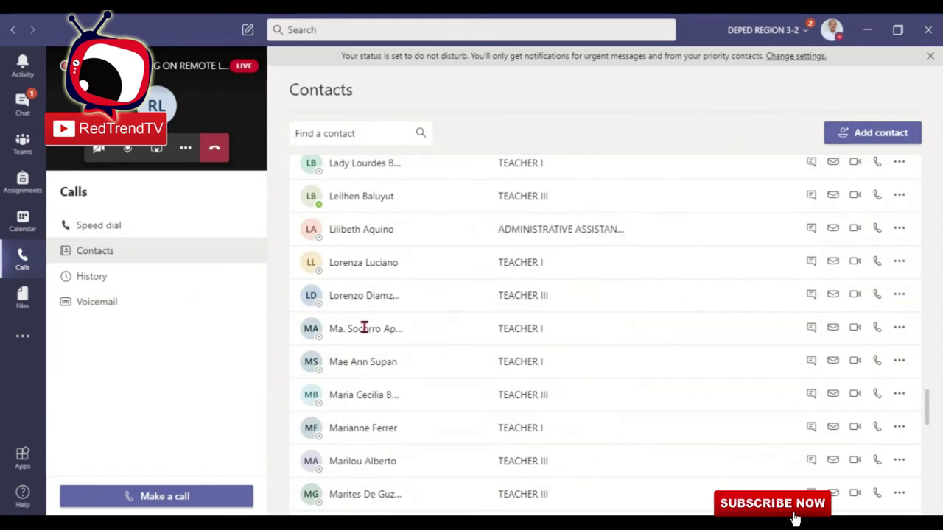
mouse_move(376, 294)
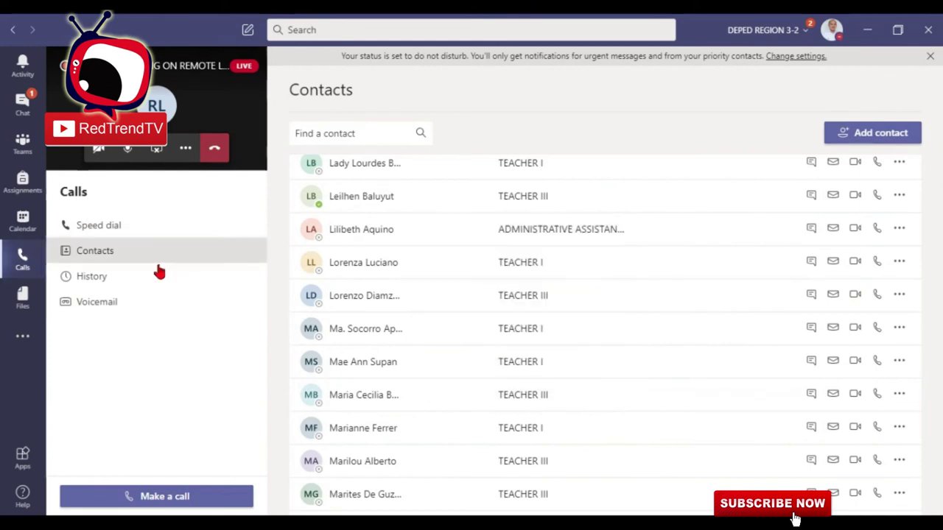
scroll(433, 269, up, 2)
scroll(434, 268, up, 20)
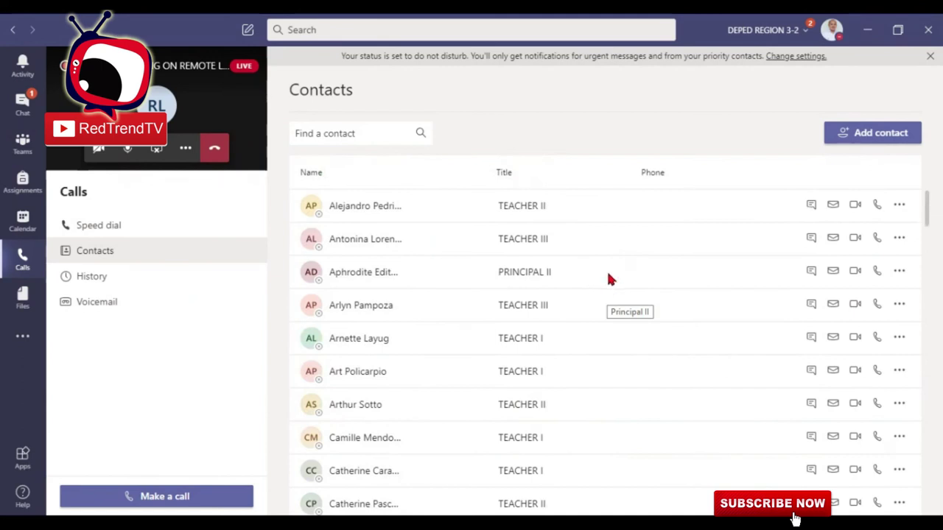
scroll(435, 349, down, 4)
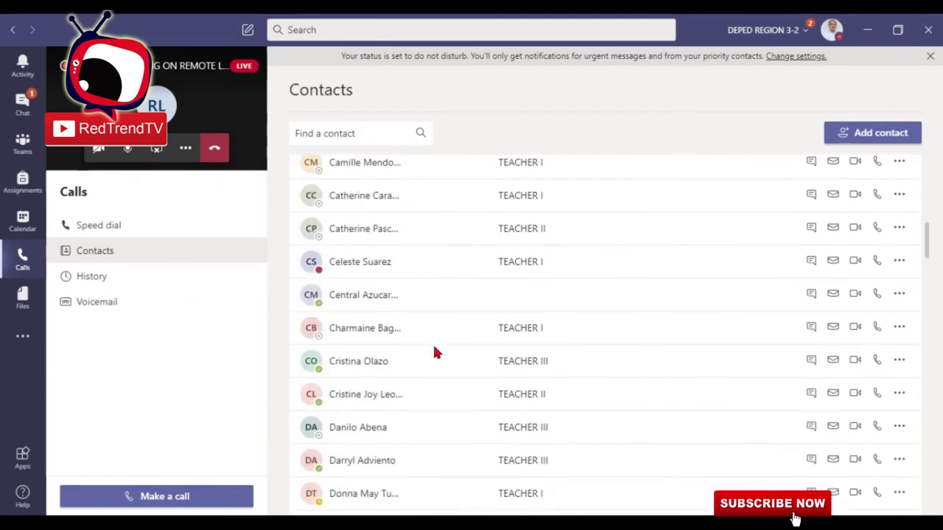
scroll(435, 353, up, 5)
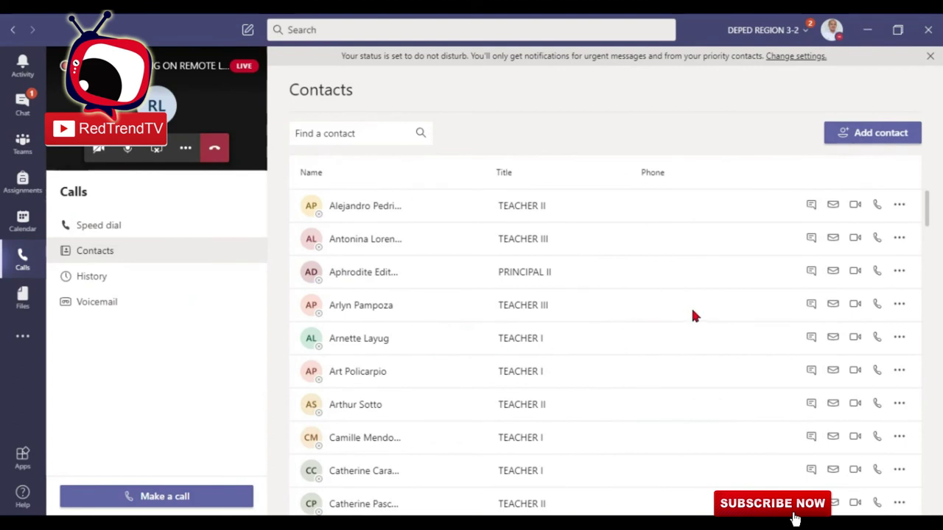
Step: Search by name and add the first teacher colleague as a new contact
click(884, 144)
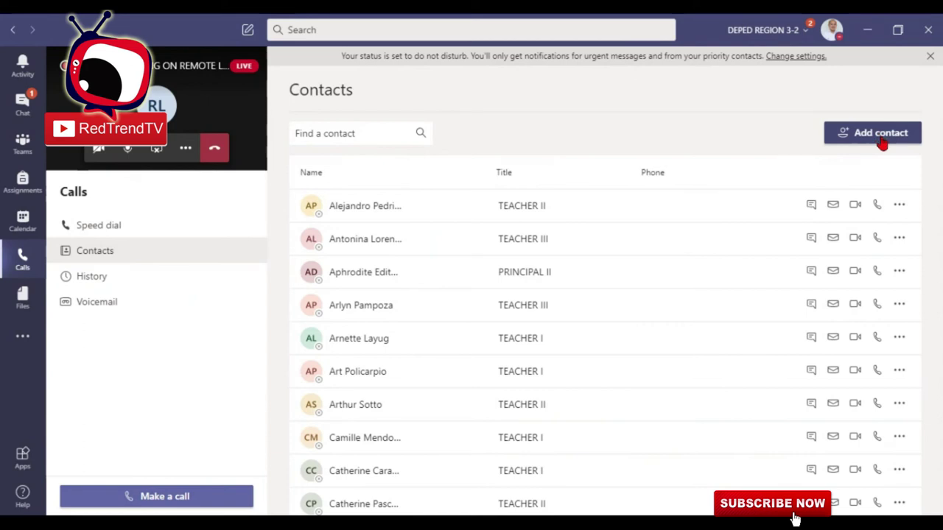
click(883, 140)
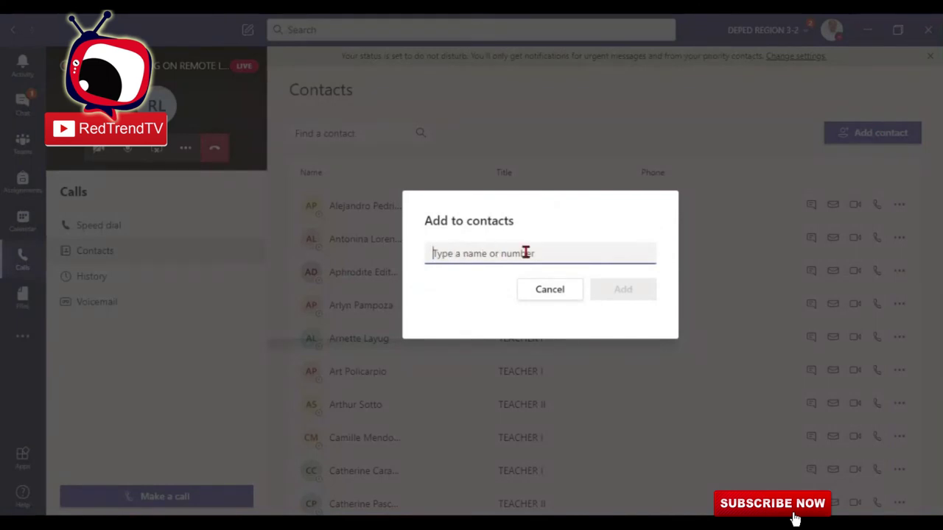
text(et)
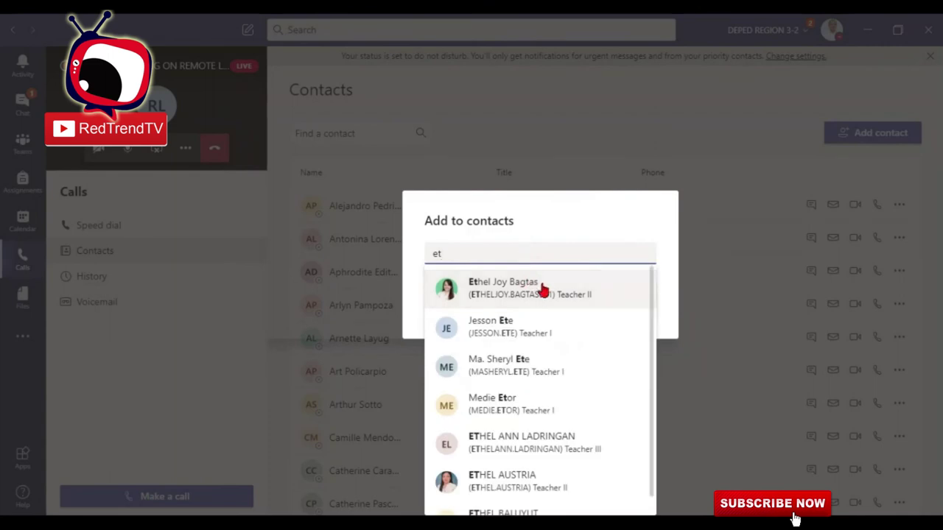
click(547, 294)
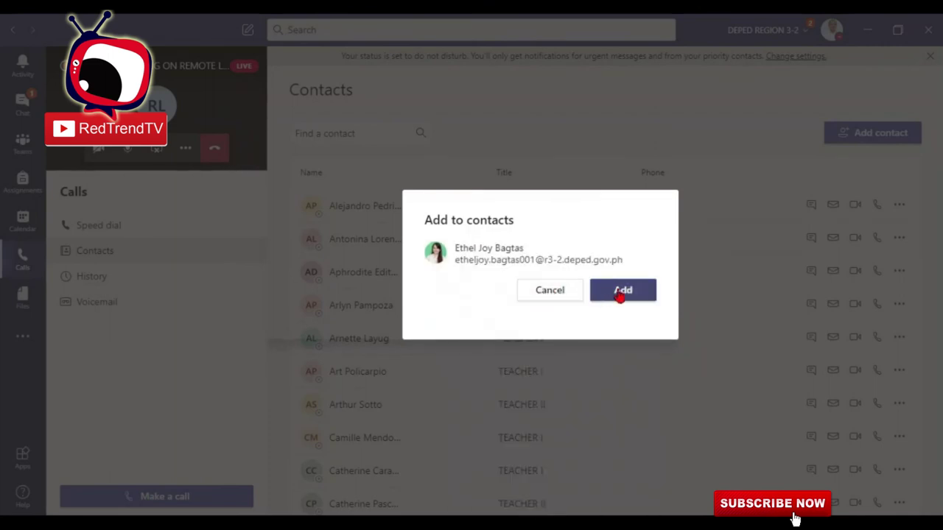
click(621, 294)
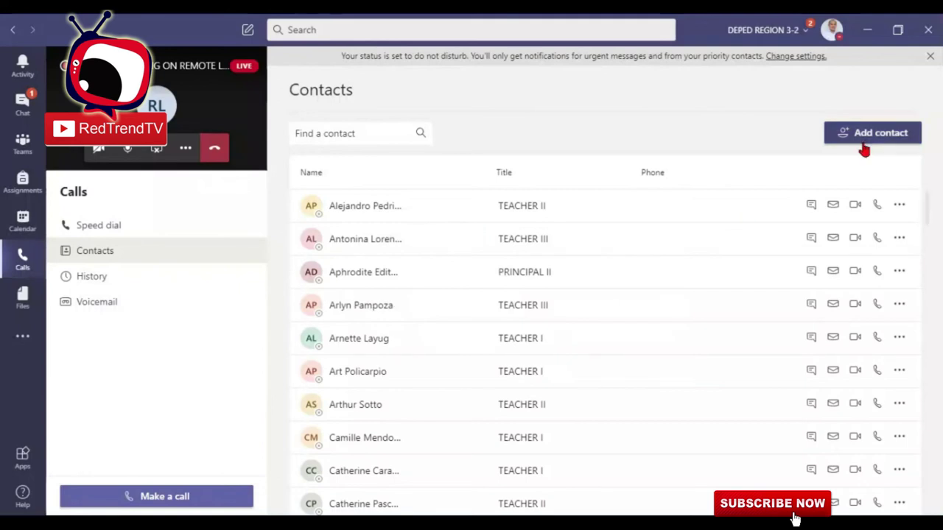
Step: Search by name and add a second teacher colleague to contacts
click(901, 142)
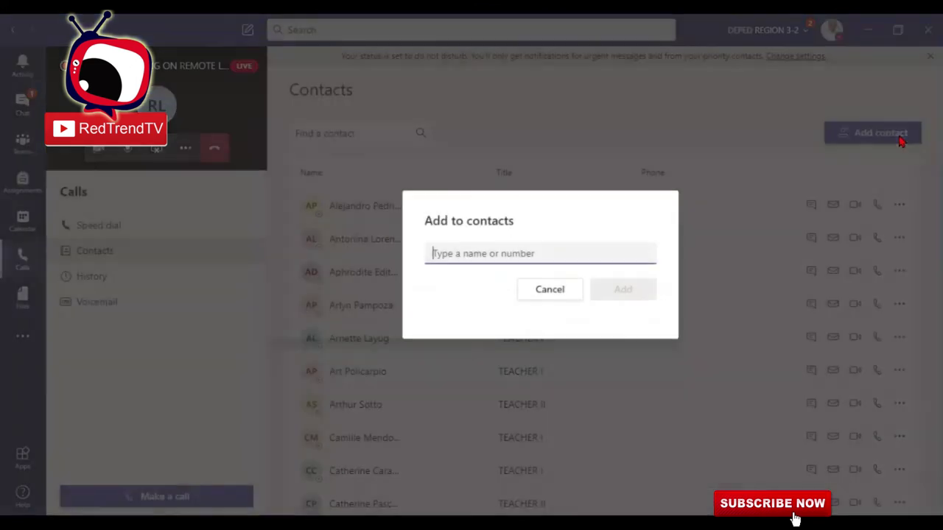
text(kass)
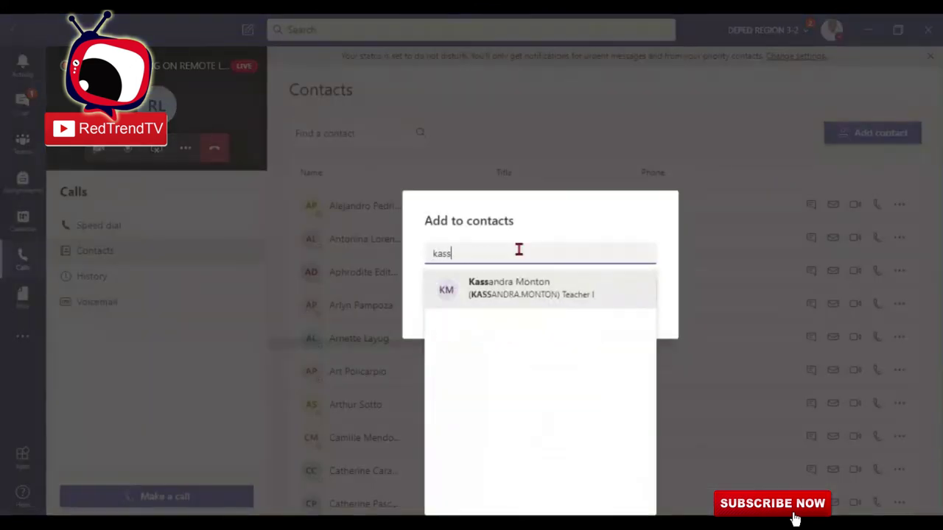
click(586, 299)
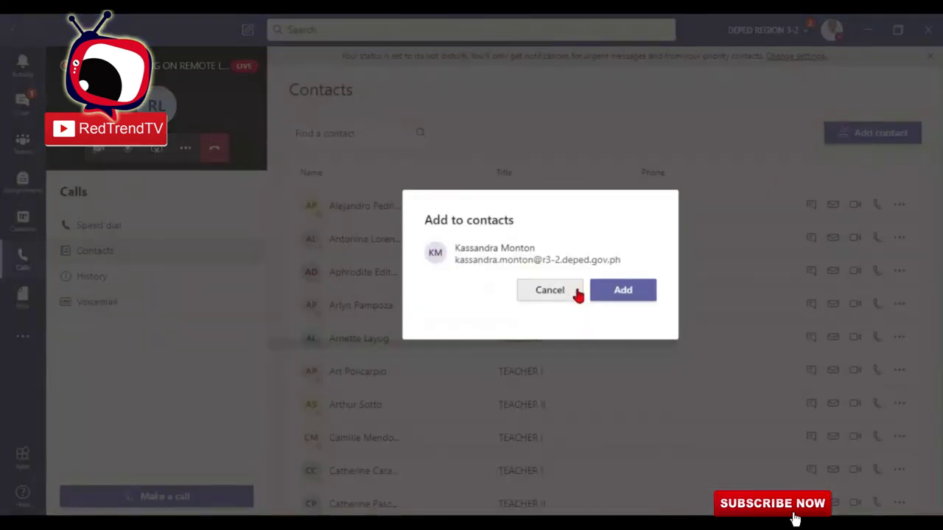
click(627, 294)
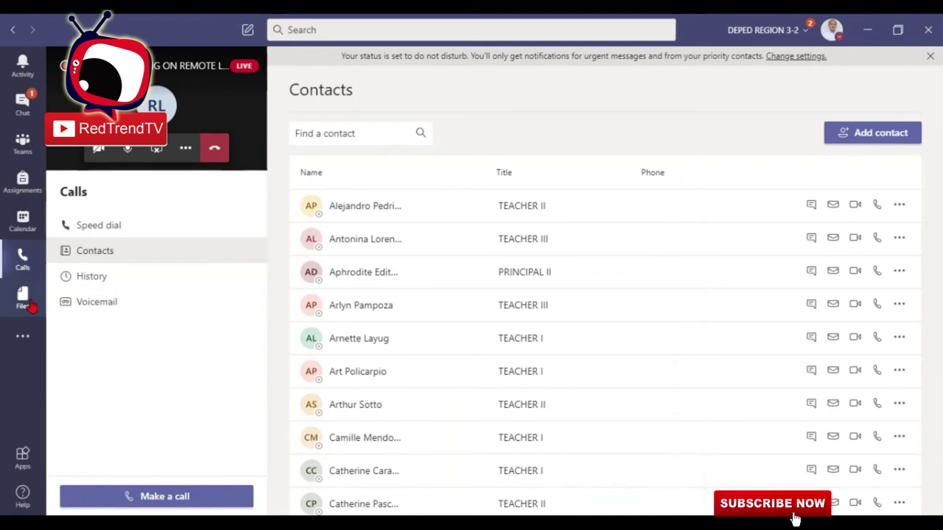
Step: View the Recent files list, then move on to the Apps store
click(29, 307)
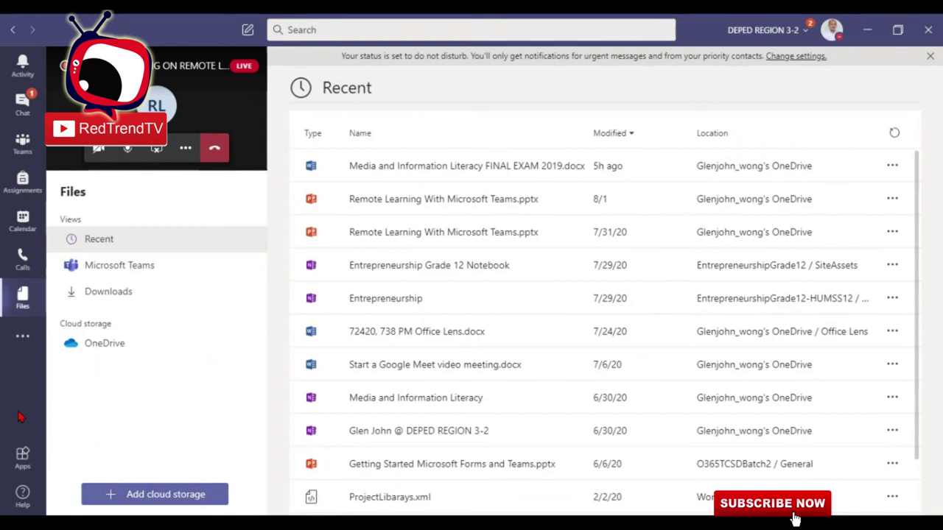
click(24, 463)
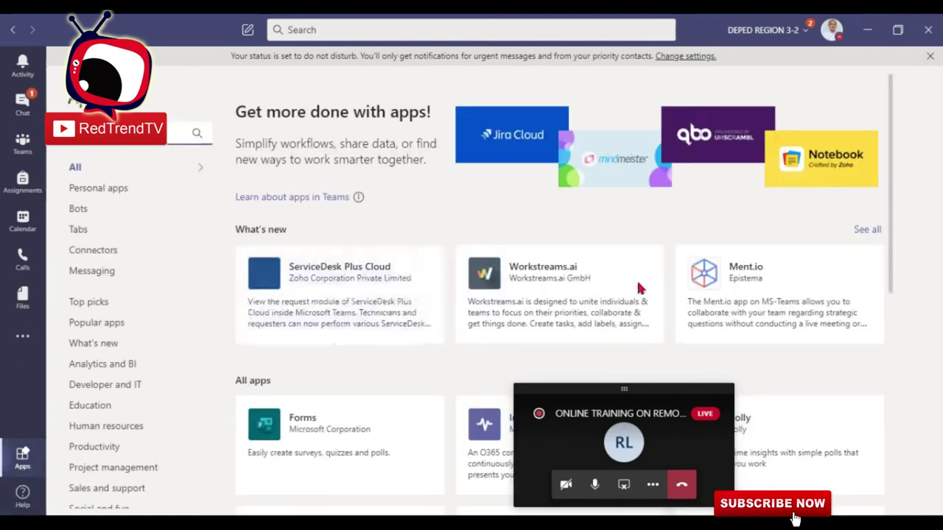
Step: Add Kahoot! to a team, targeting the Entrepreneurship Grade 12 > General channel
scroll(107, 380, down, 1)
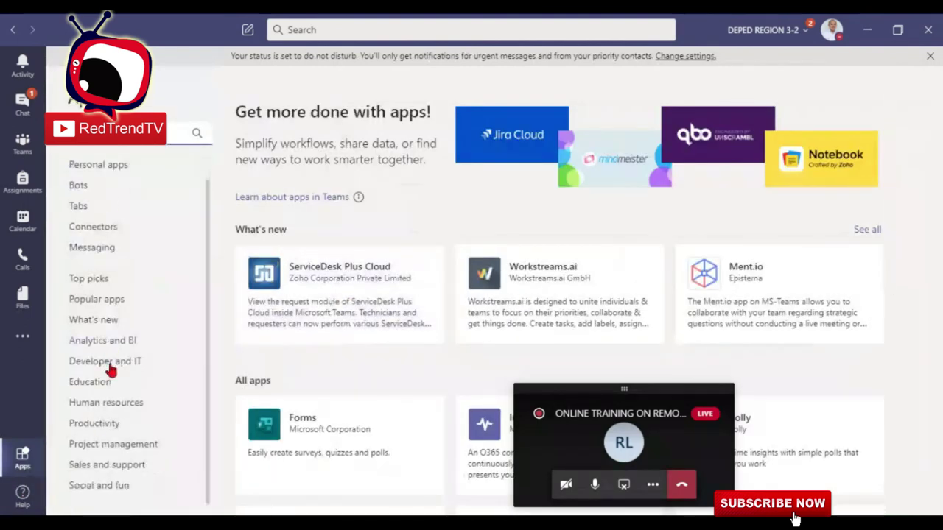
scroll(126, 362, up, 1)
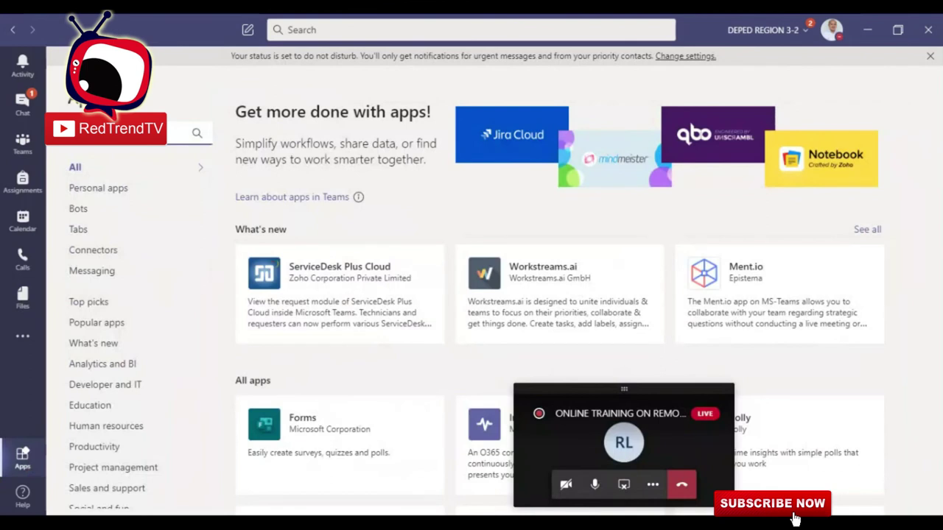
scroll(560, 295, down, 4)
scroll(560, 295, down, 10)
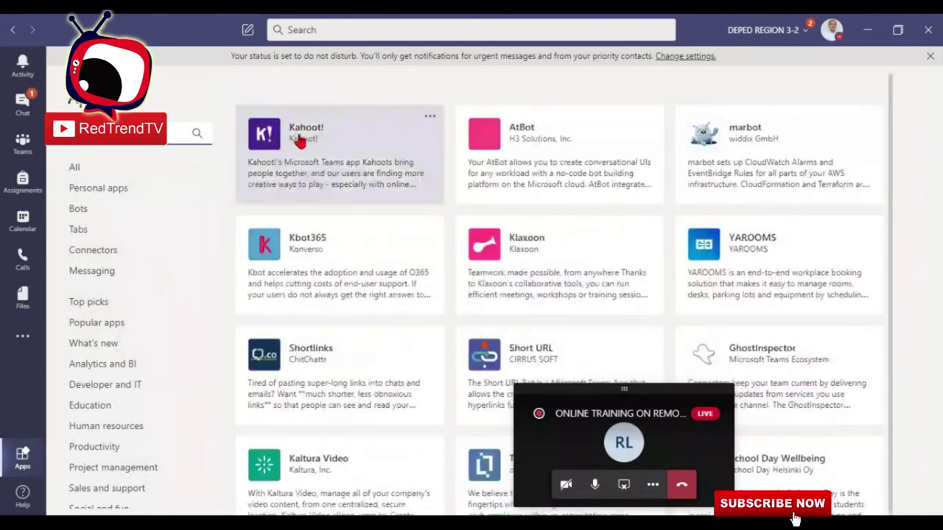
click(321, 143)
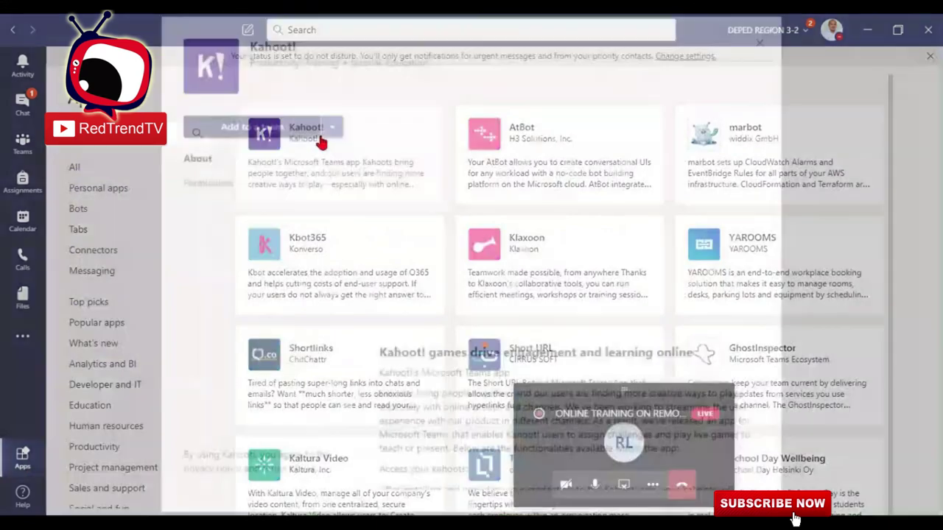
click(265, 132)
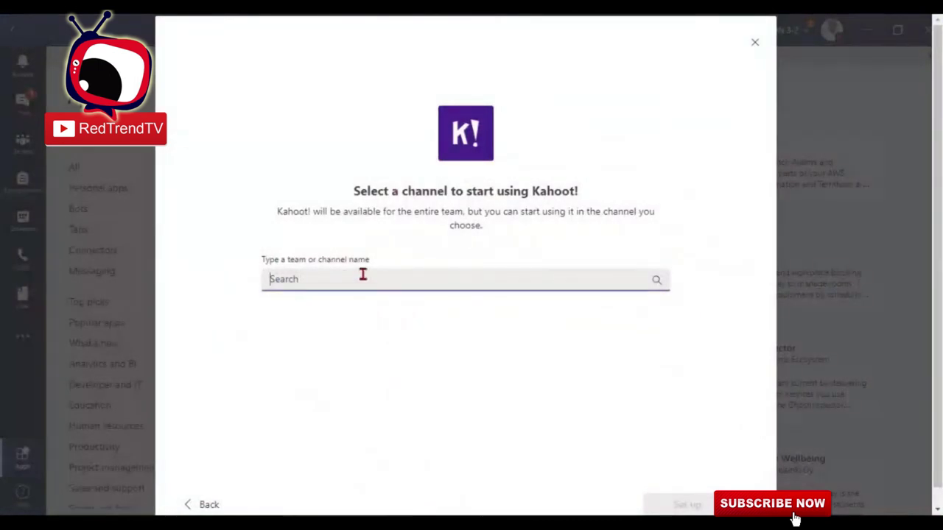
click(362, 277)
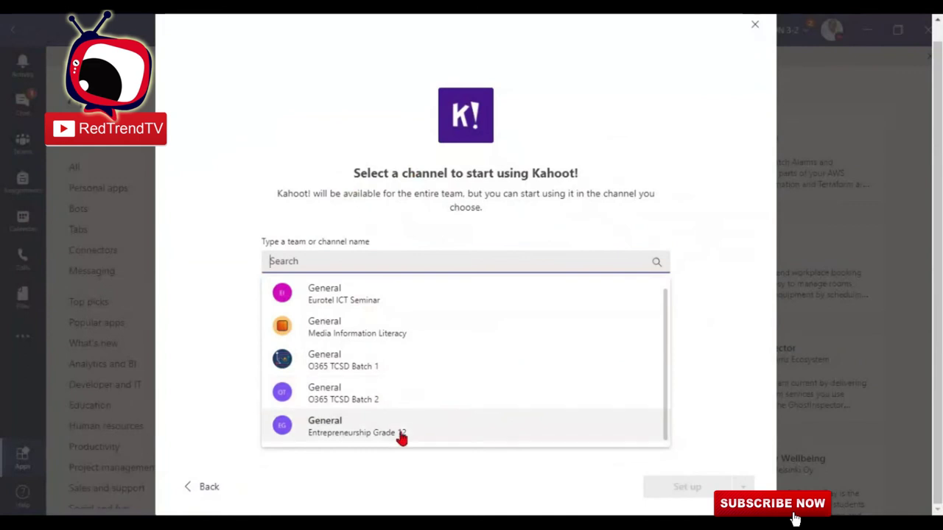
click(341, 430)
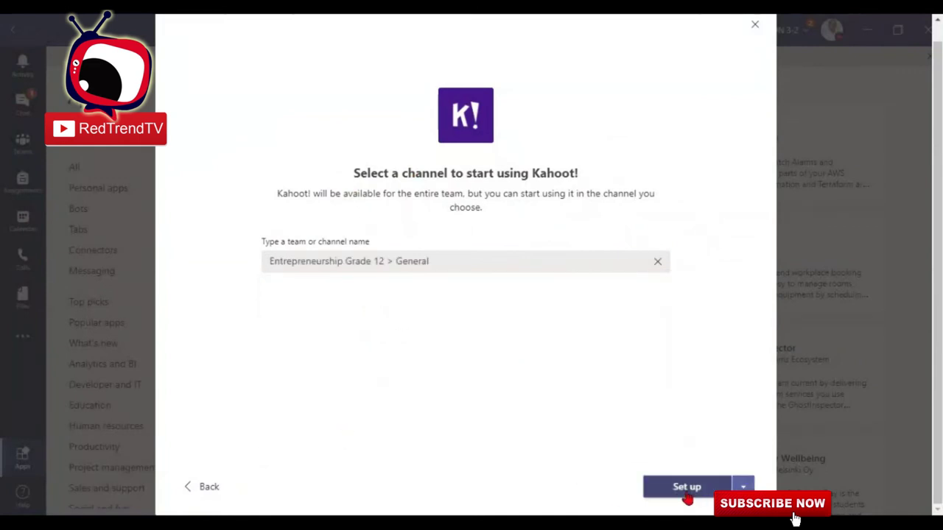
Step: Set up Kahoot! in the General channel, dismiss its login prompt, and check the post
click(686, 489)
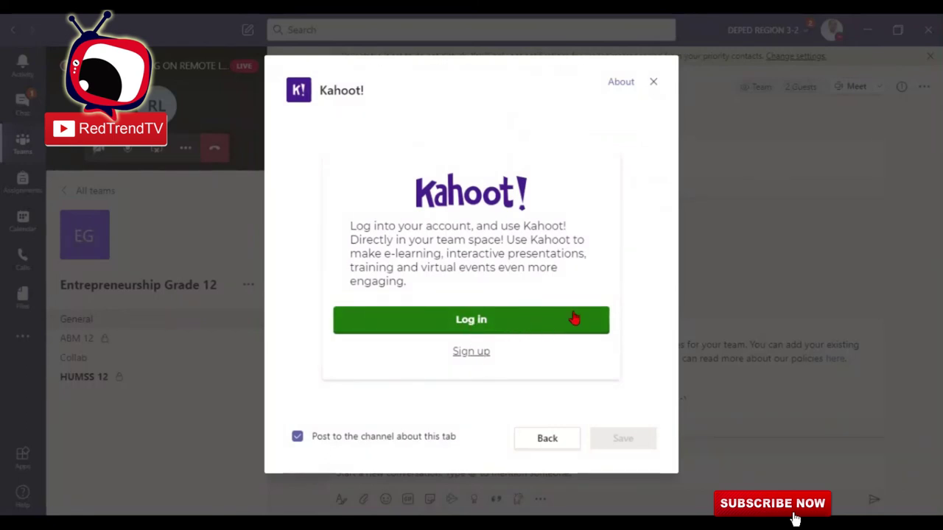
click(654, 86)
scroll(550, 371, up, 5)
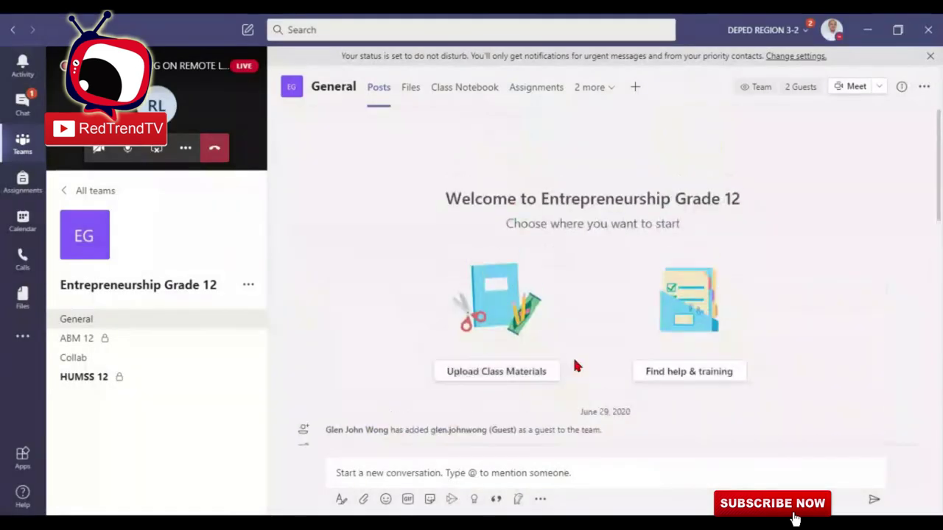
scroll(577, 366, down, 5)
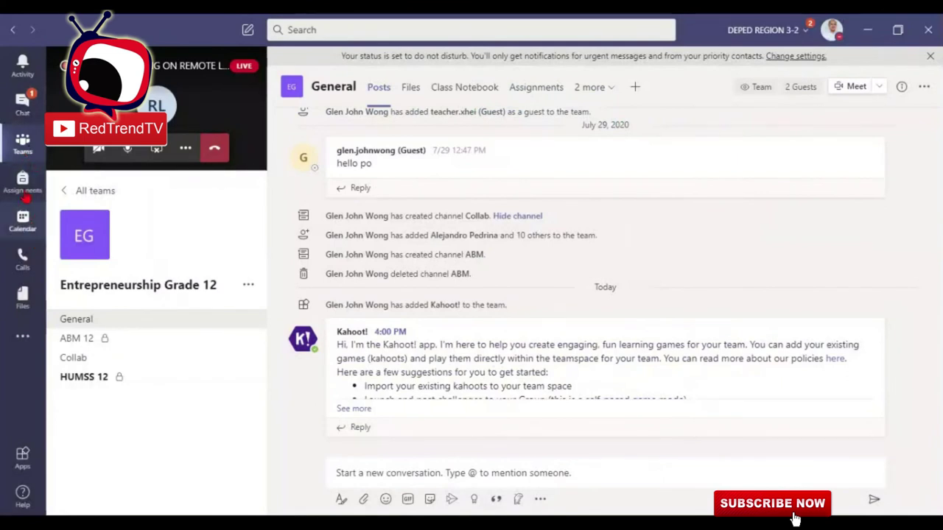
Step: Navigate via Calendar and the General channel to the Assignments area
click(35, 228)
click(23, 180)
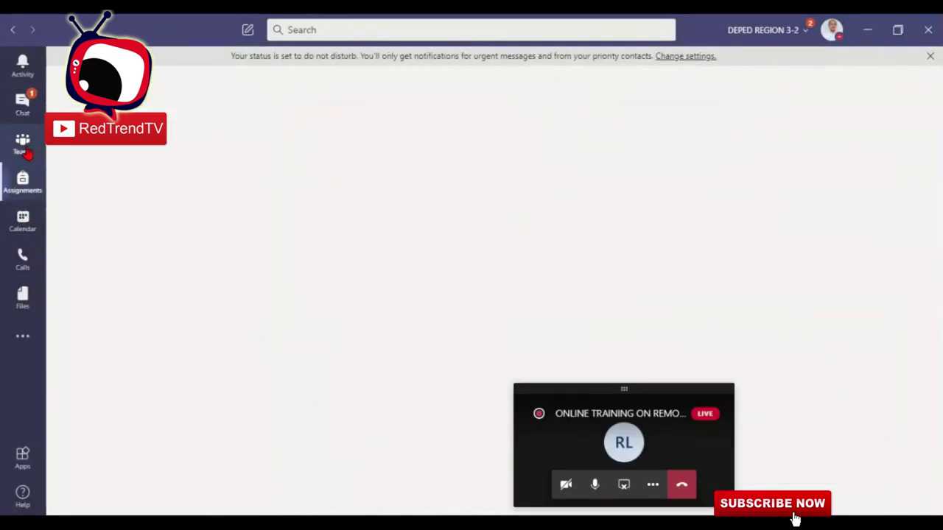
click(25, 148)
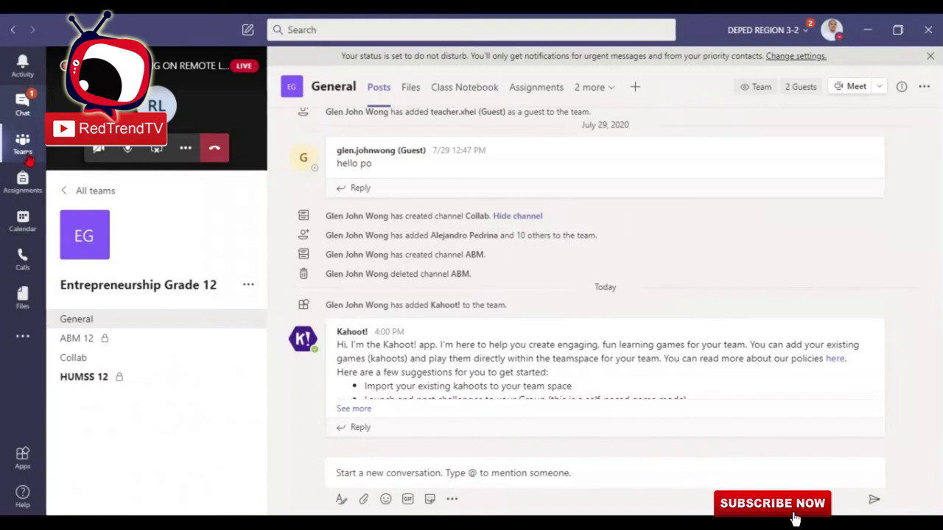
click(29, 181)
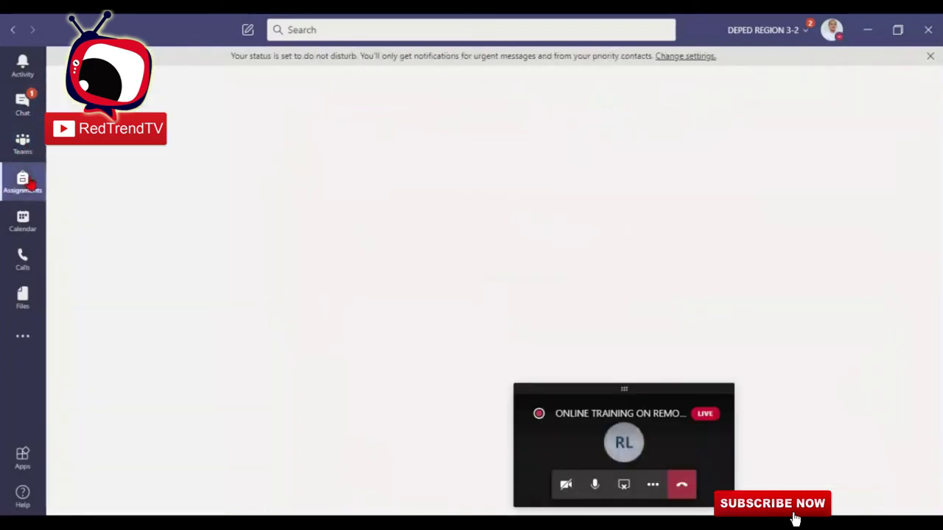